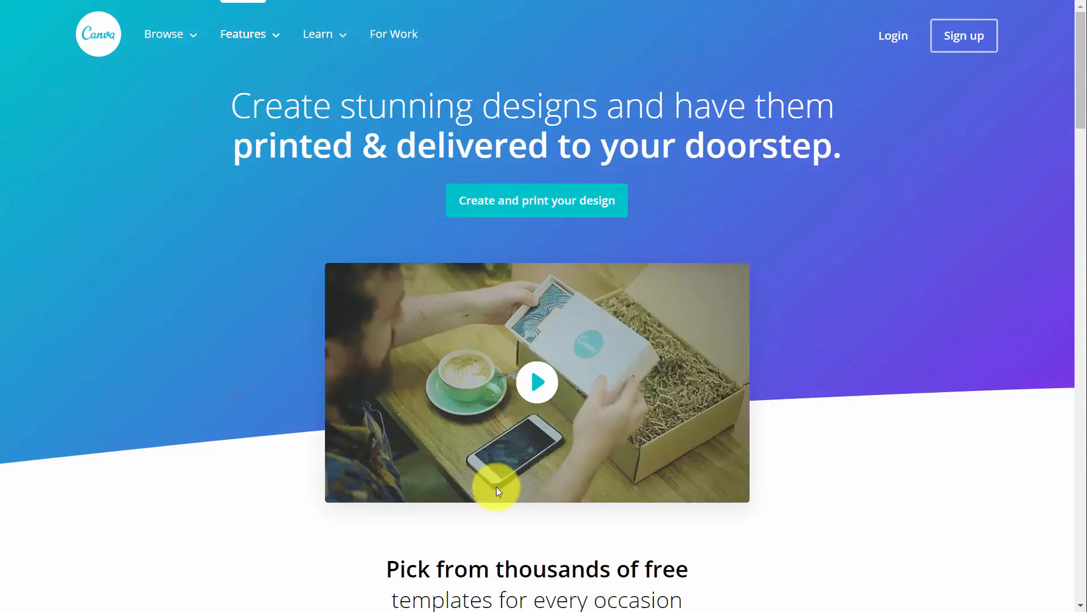
Review Canva's print and Canva for Work pages, compare the three plans' features, and switch the pricing to yearly payment.
scroll(496, 488, down, 10)
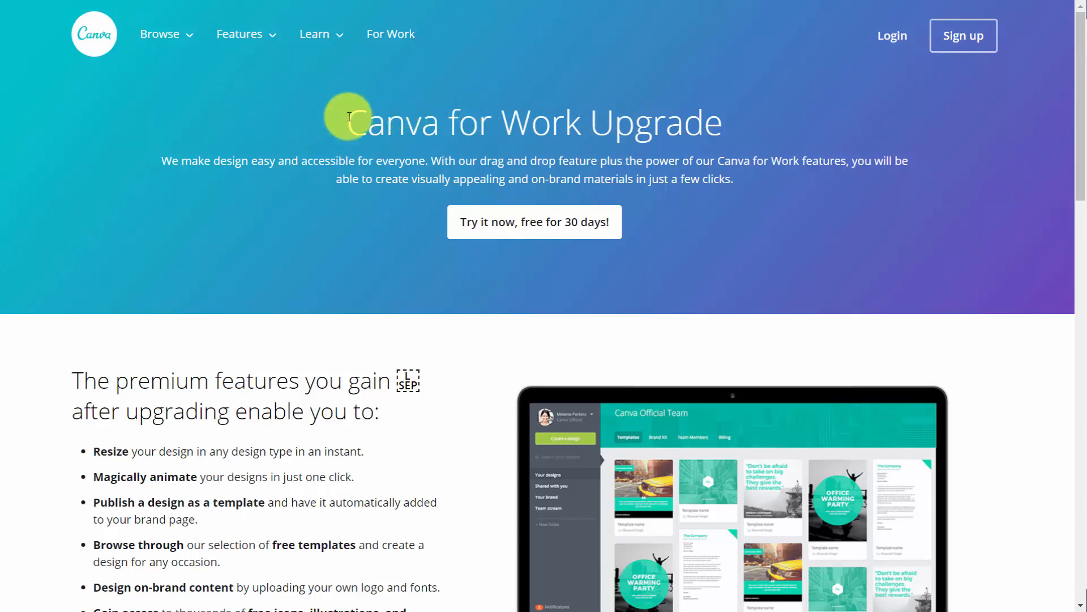
click(513, 222)
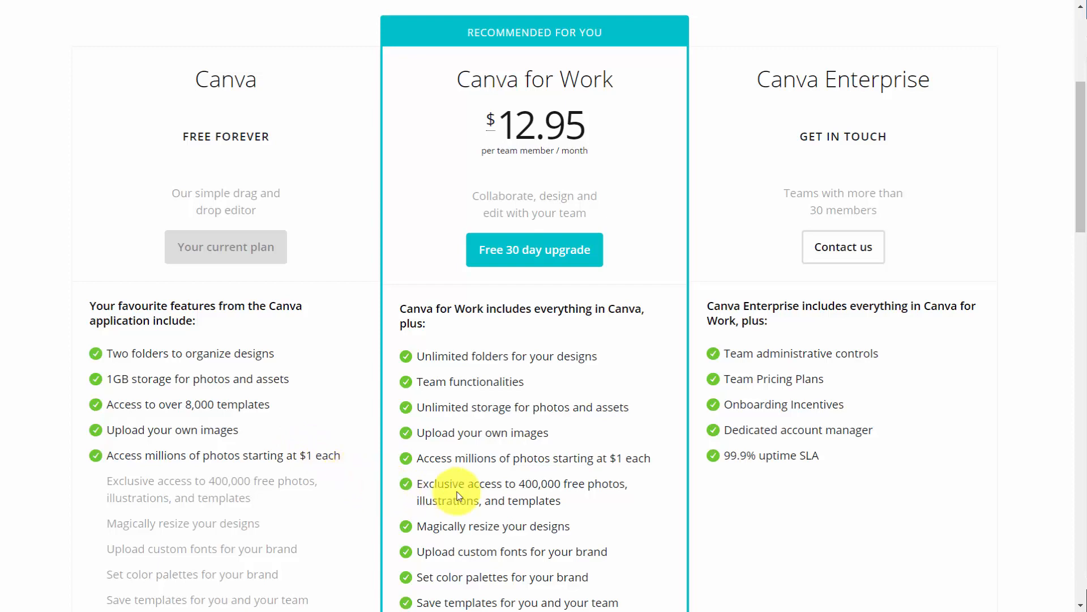
scroll(461, 496, down, 3)
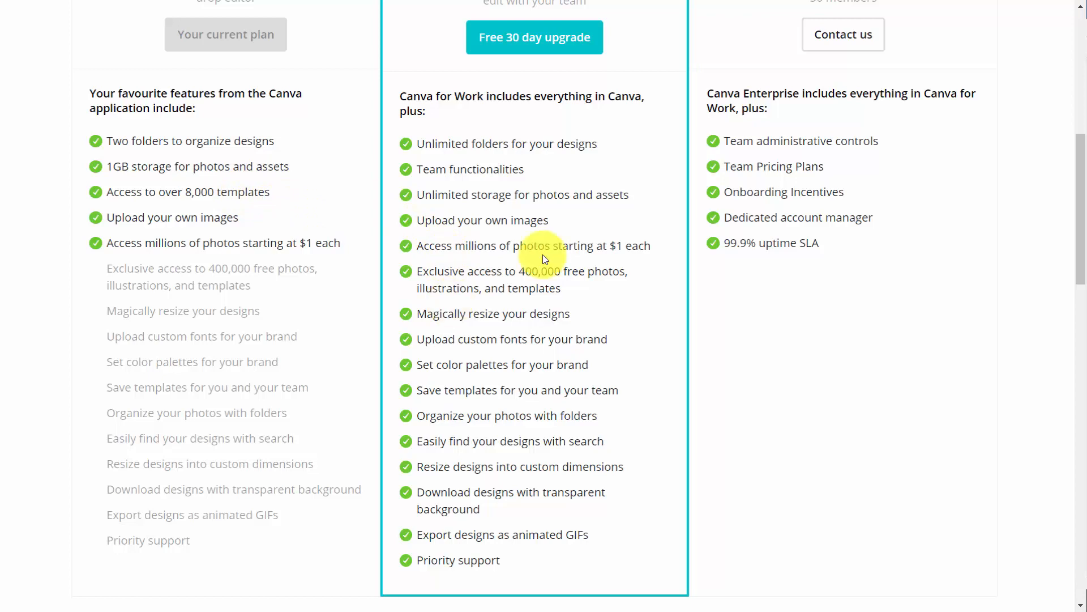
scroll(539, 250, up, 10)
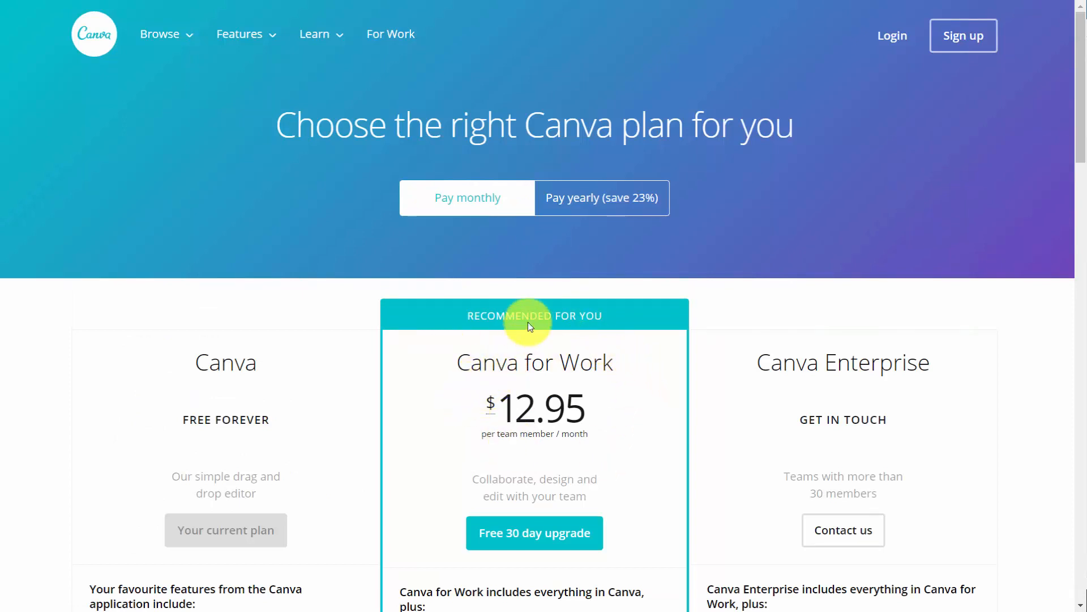
click(568, 211)
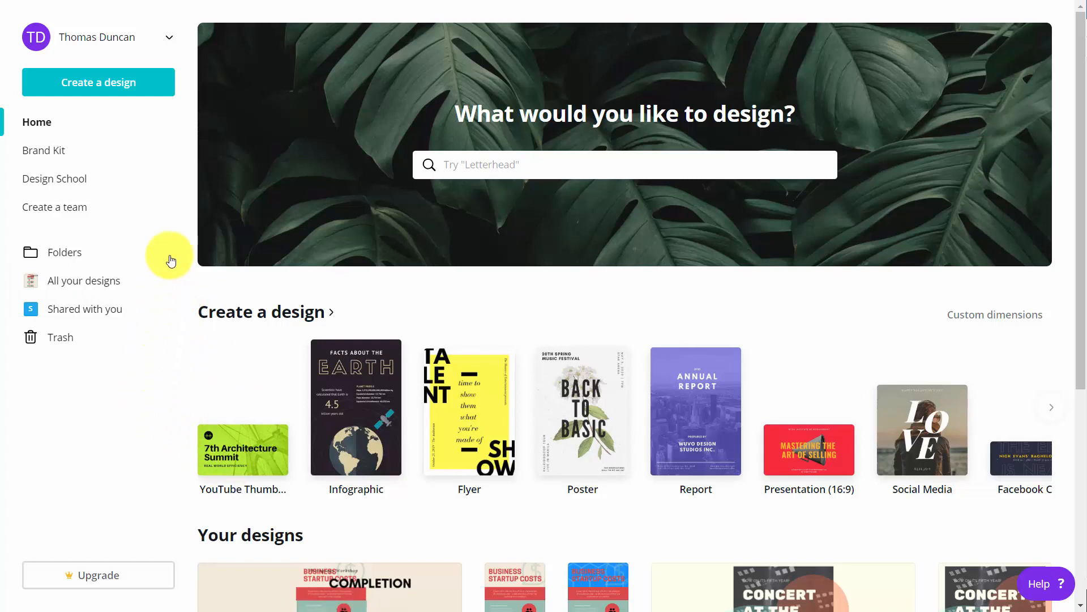
View the account's public profile and its editable details, leaving edit mode without saving any changes.
click(117, 38)
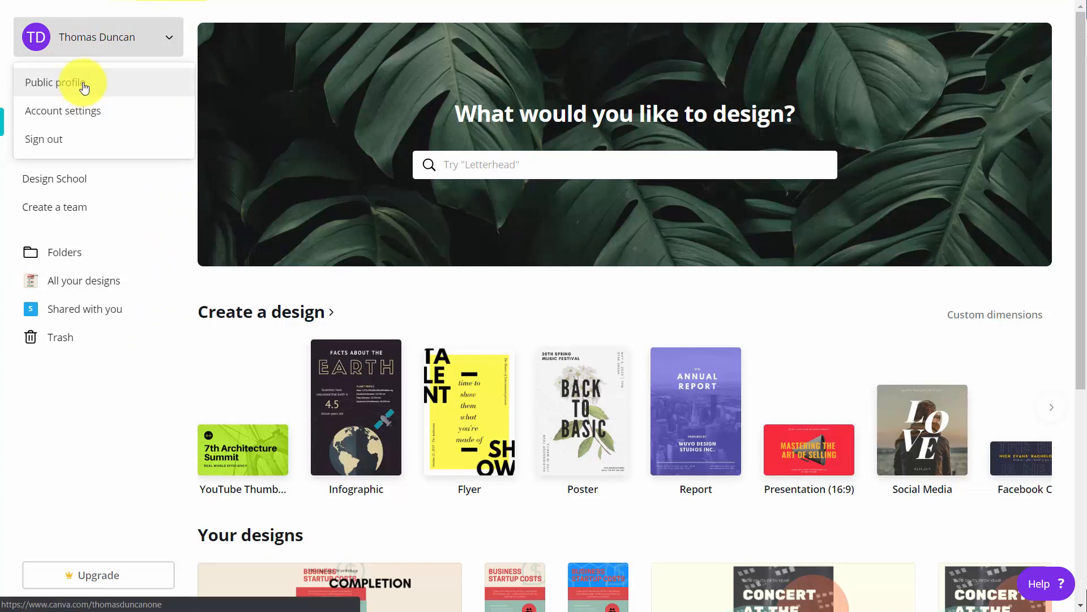
click(84, 85)
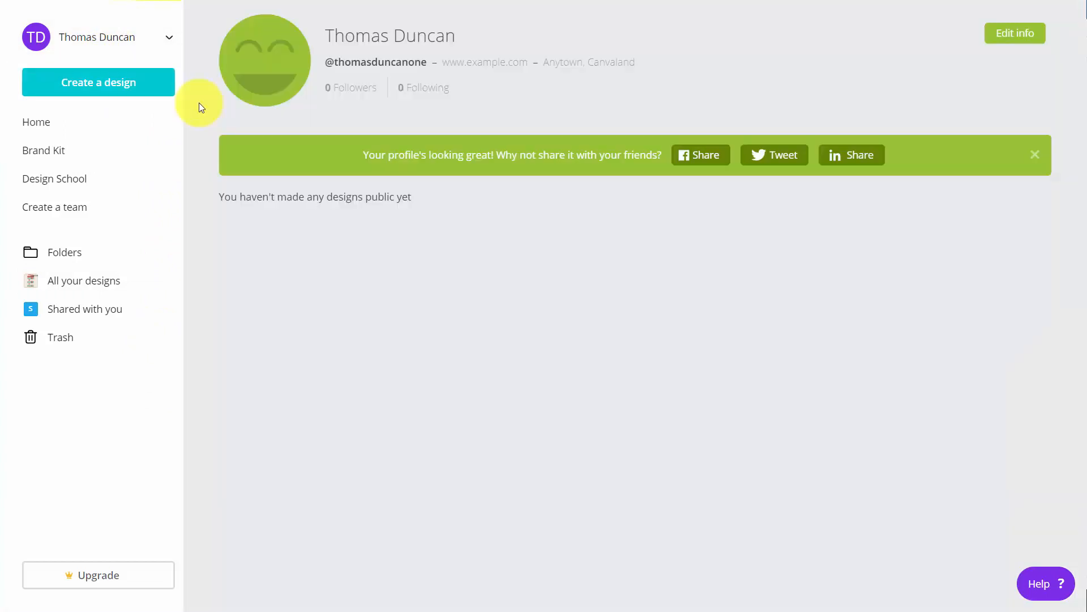
click(1015, 40)
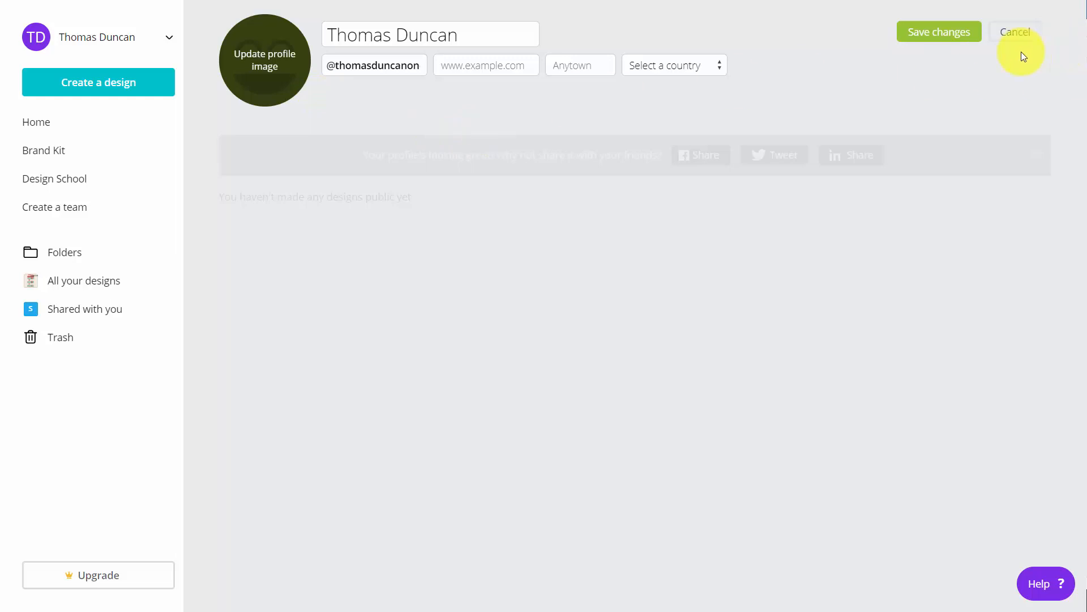
click(1016, 34)
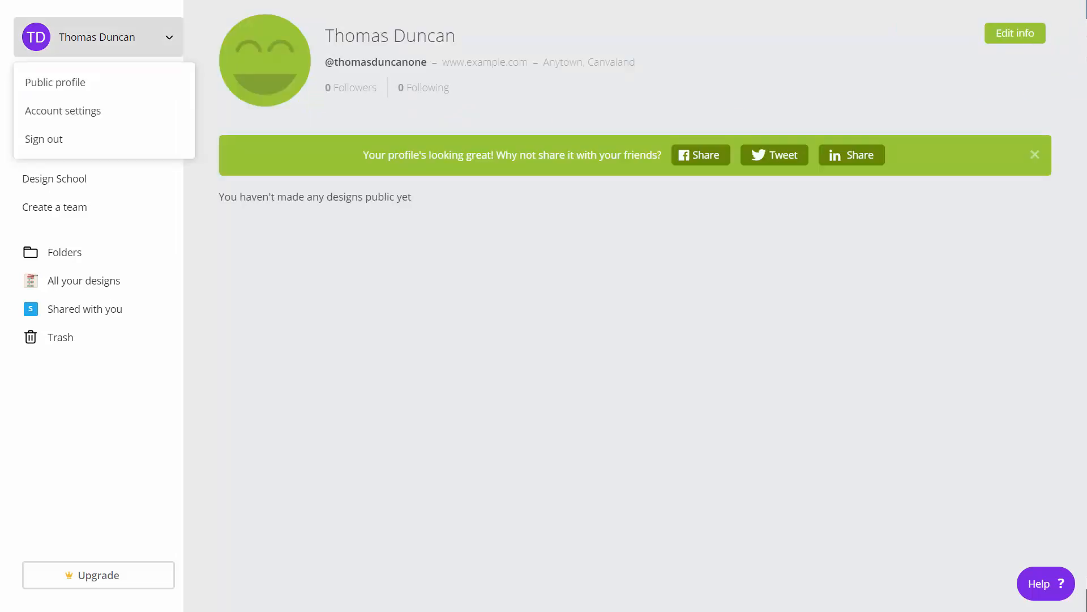
Examine the account settings, covering the Account, Billing & Teams and Print orders sections and the sign-out and deactivation options.
click(63, 110)
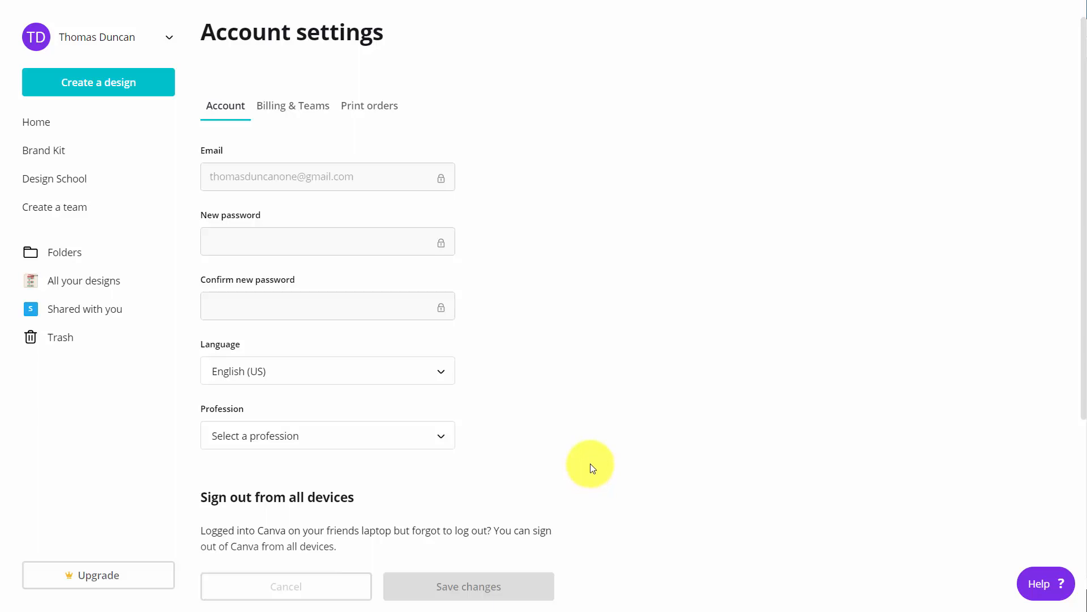
click(299, 113)
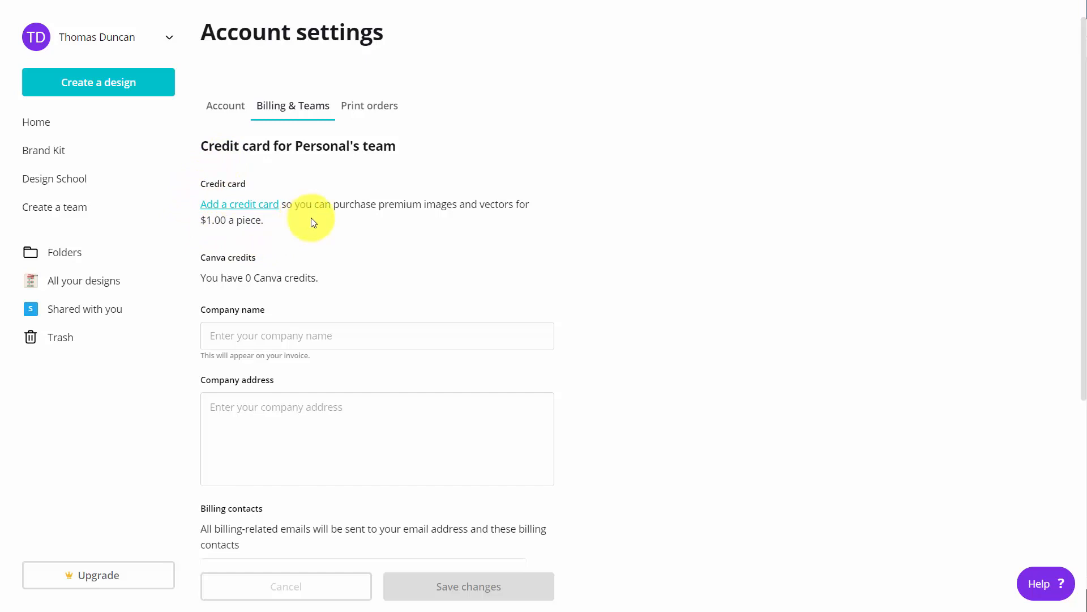
scroll(424, 244, down, 4)
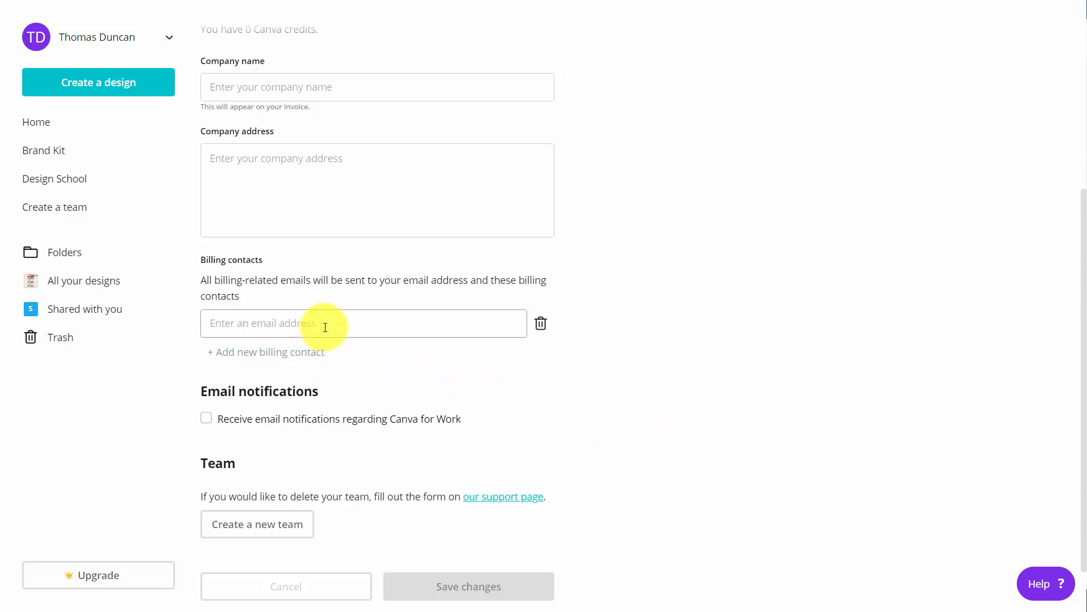
scroll(389, 166, up, 5)
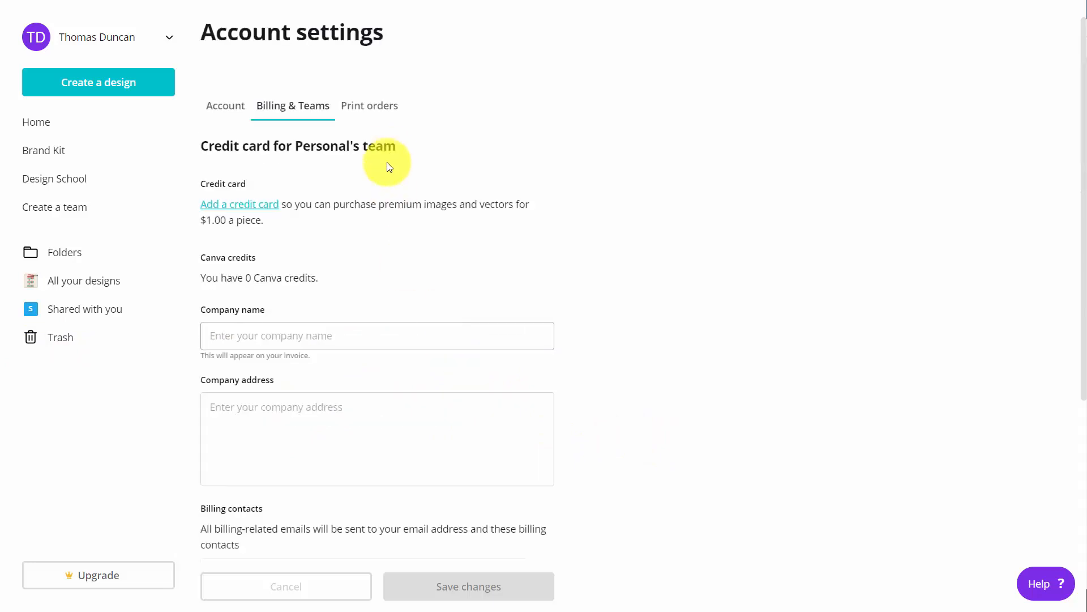
click(376, 116)
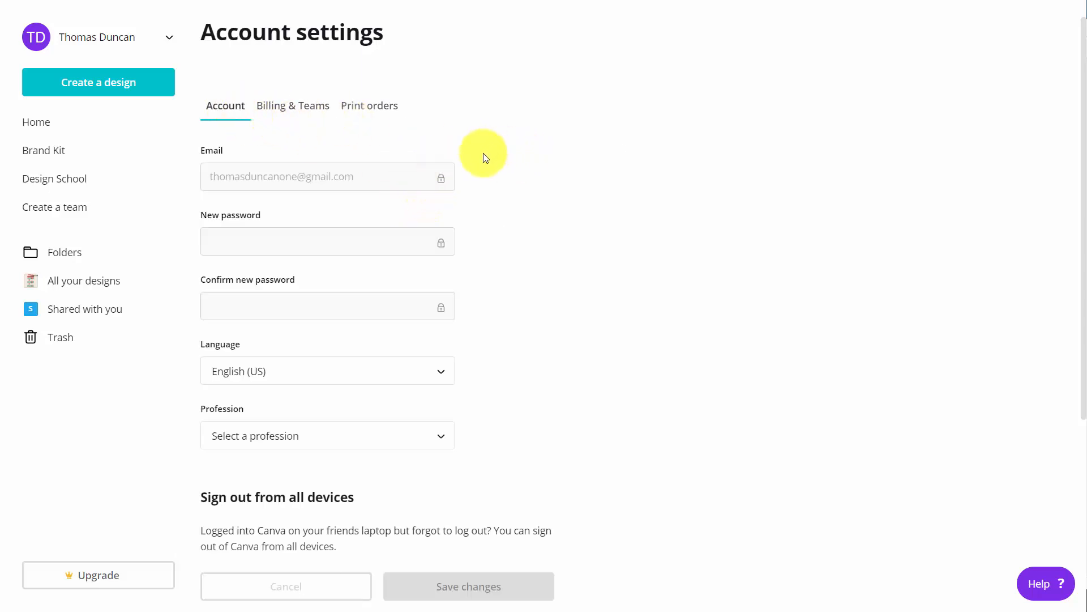
scroll(484, 158, down, 4)
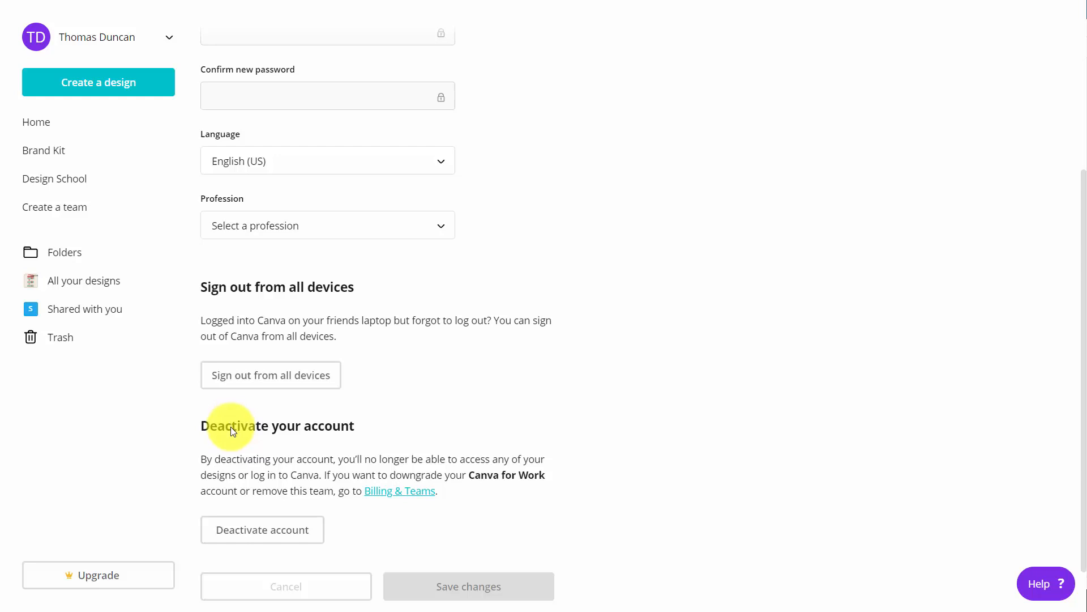
Add a blue and a purple (#b544a6) swatch to the Brand Kit's brand colors, removing the extra green one.
click(182, 134)
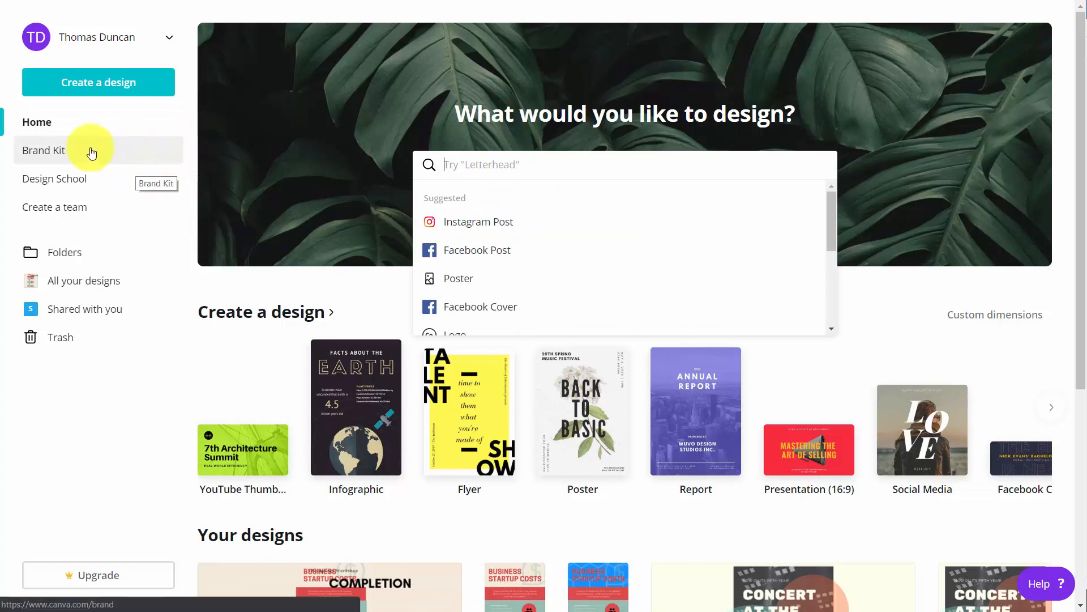
click(46, 153)
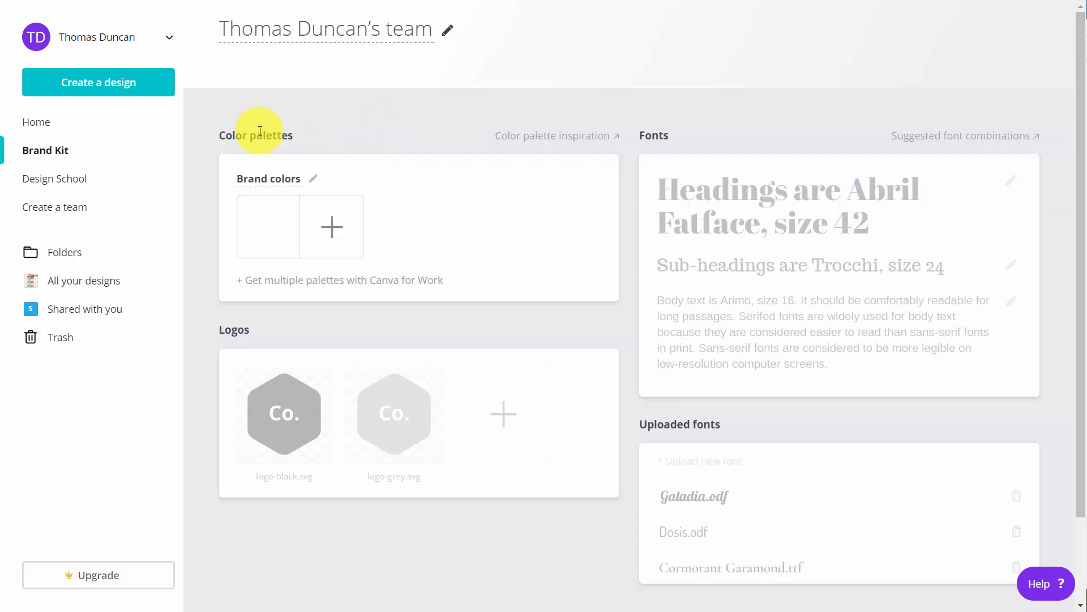
click(329, 227)
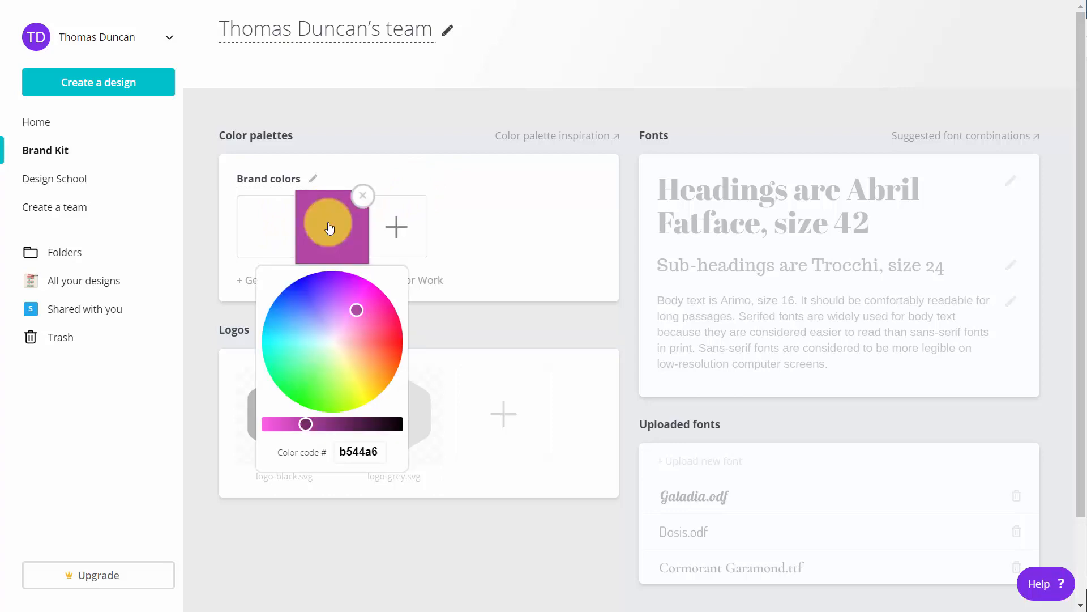
click(332, 223)
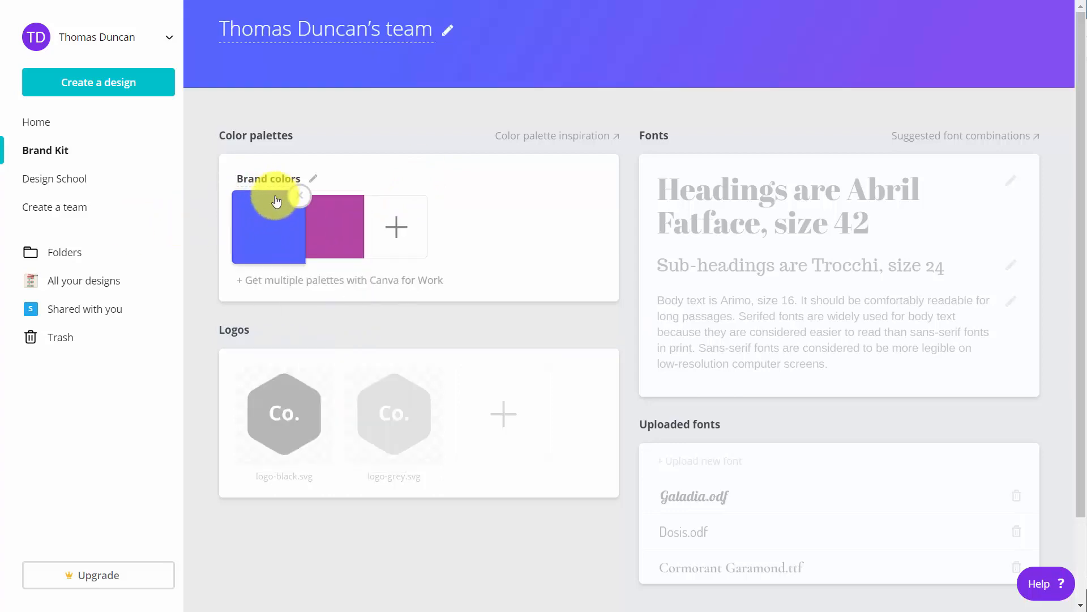
click(395, 228)
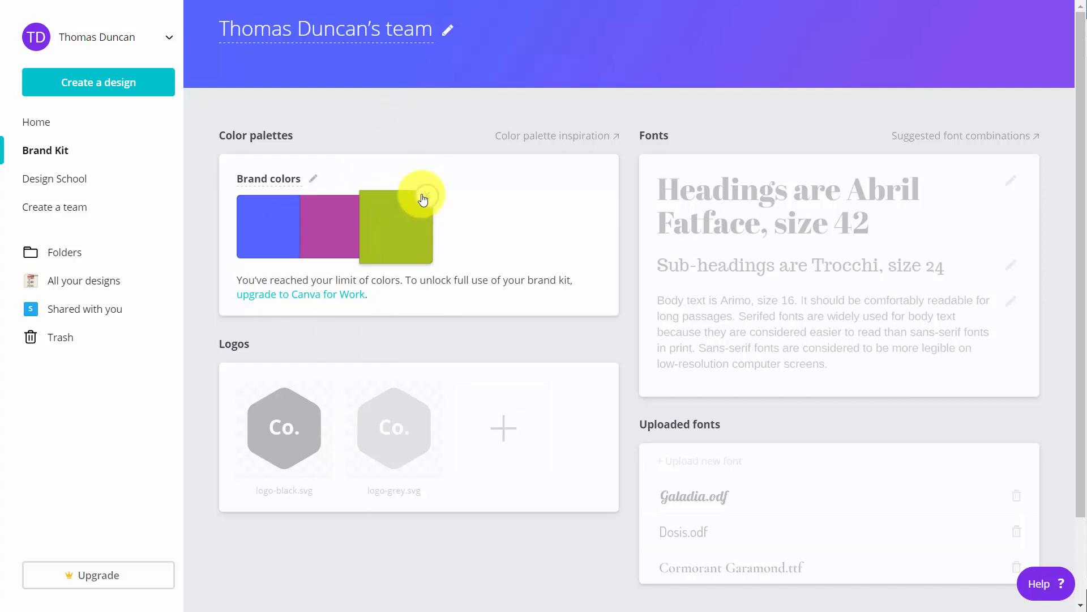
click(419, 193)
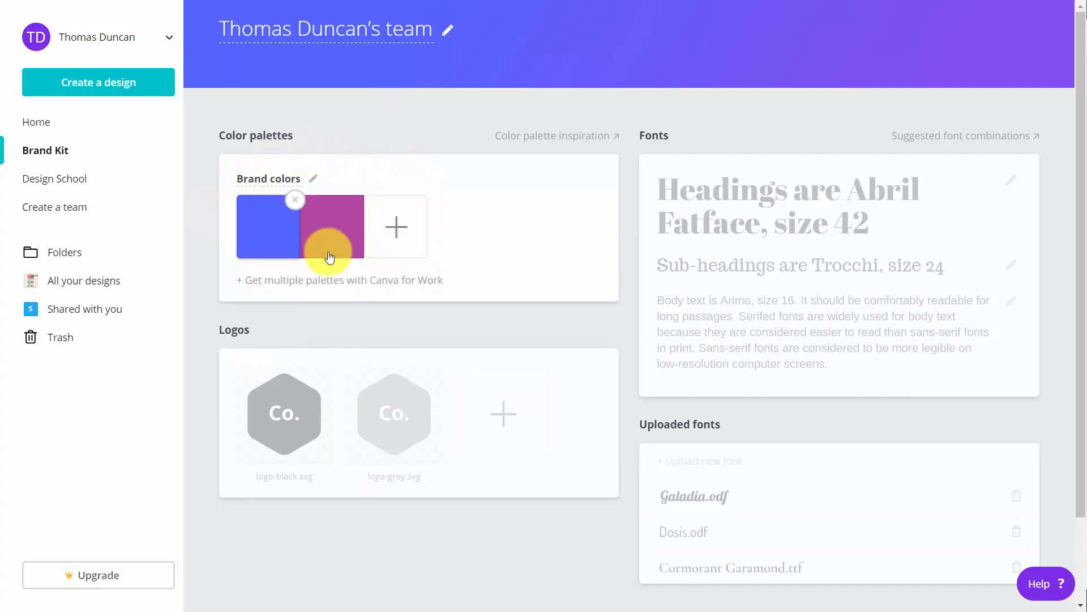
drag(328, 250, 374, 204)
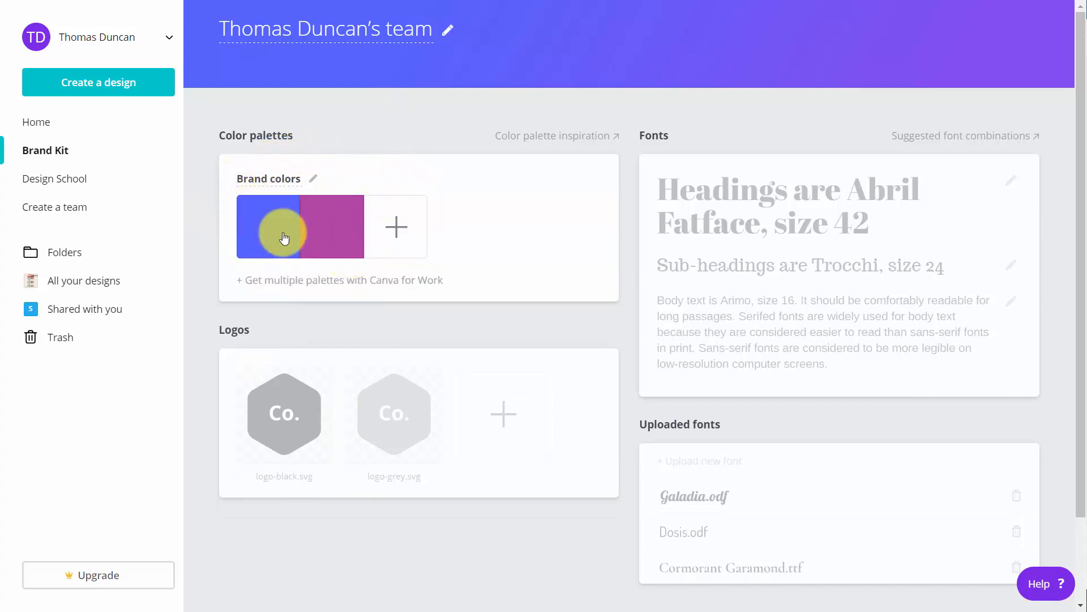
Examine the Brand Kit's logo, font and uploaded font sections and what each one offers.
scroll(405, 279, down, 2)
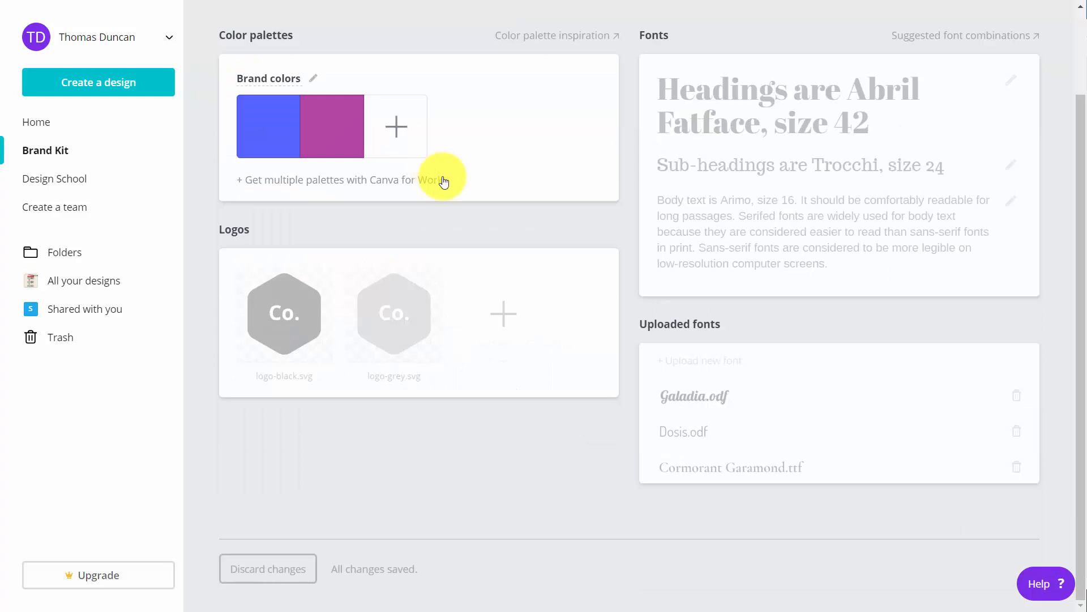
mouse_move(390, 261)
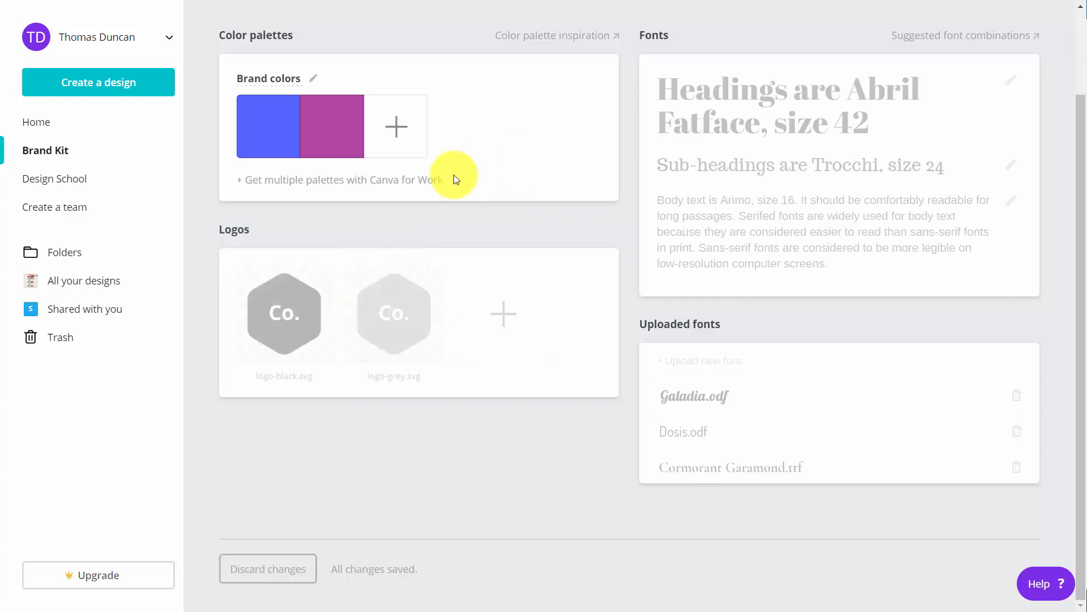
mouse_move(739, 137)
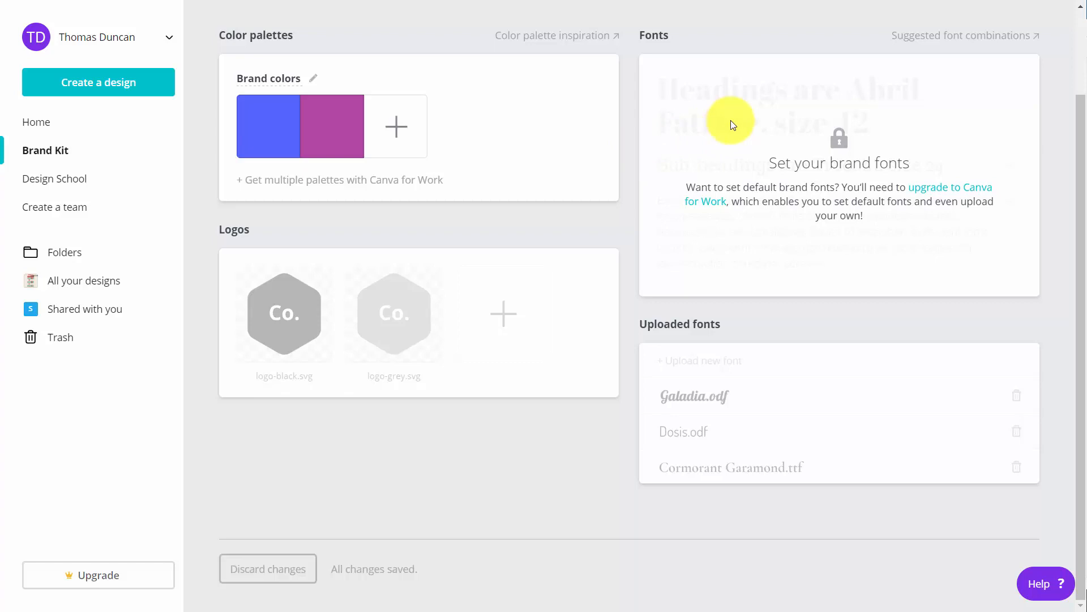
mouse_move(742, 373)
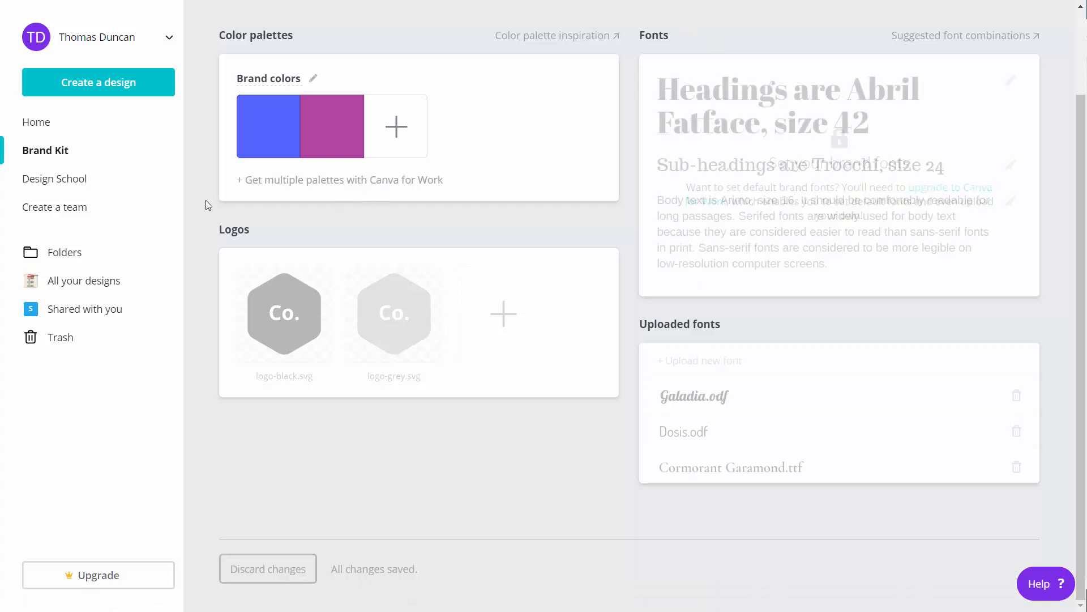
Create a team by entering two people's e-mail addresses with the Member role and sending the invitations.
click(77, 212)
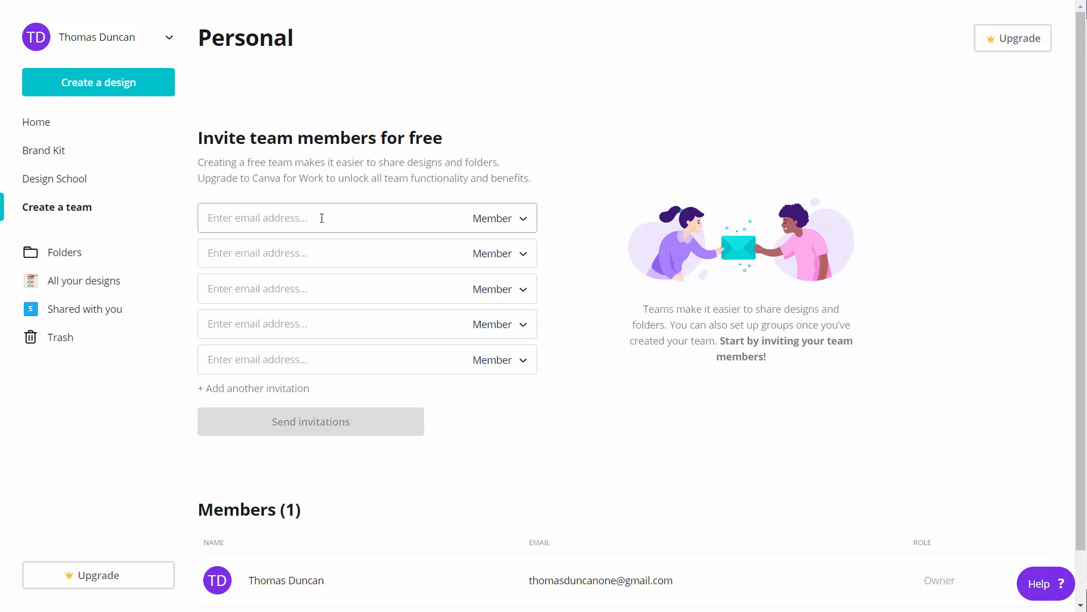
click(322, 219)
key(ctrl+v)
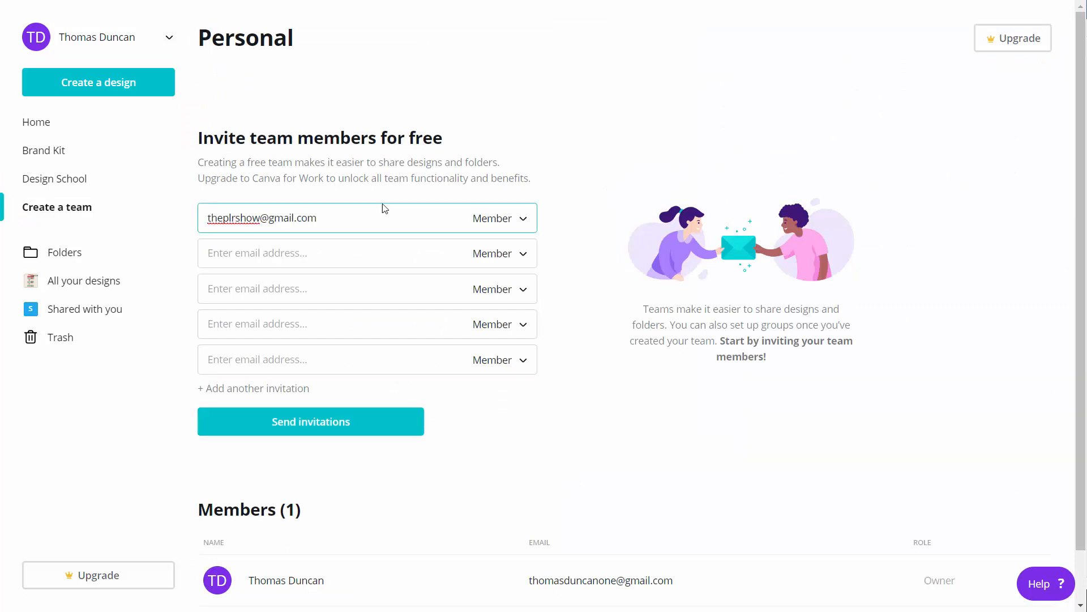
click(518, 220)
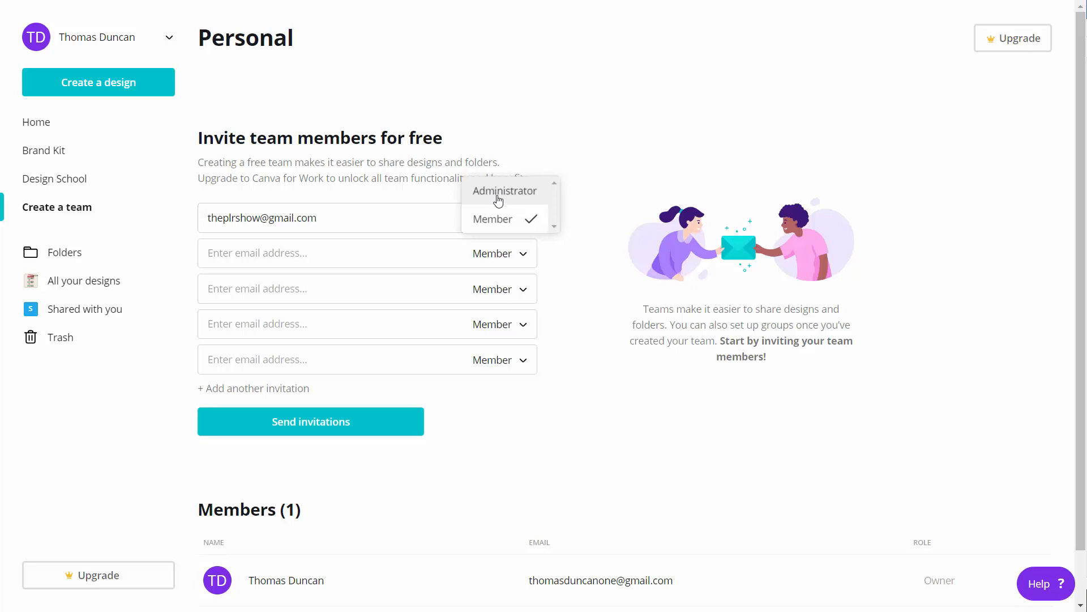
click(595, 426)
key(ctrl+v)
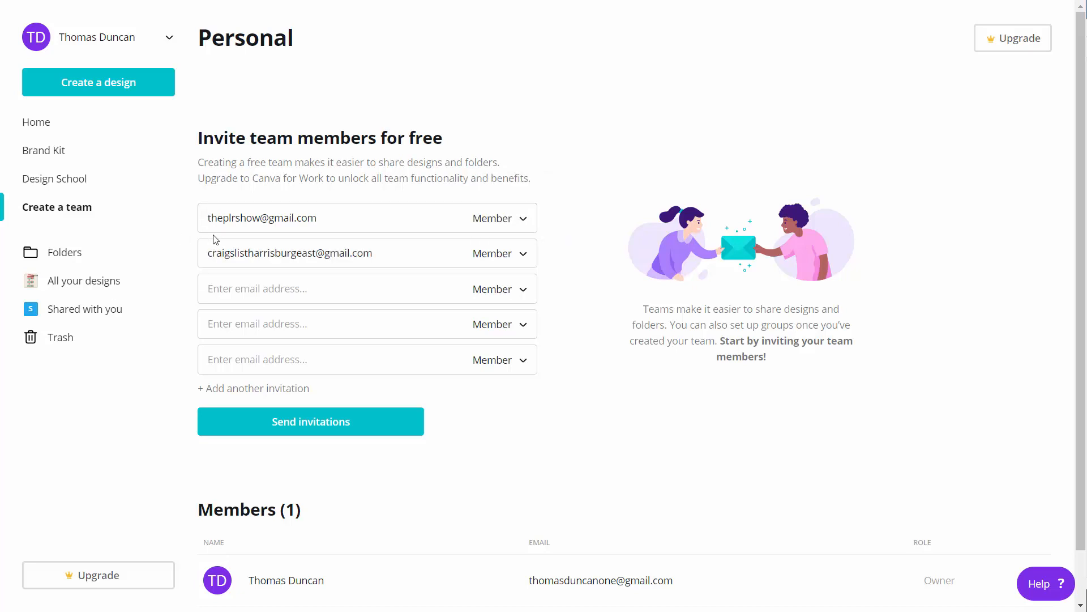
click(331, 423)
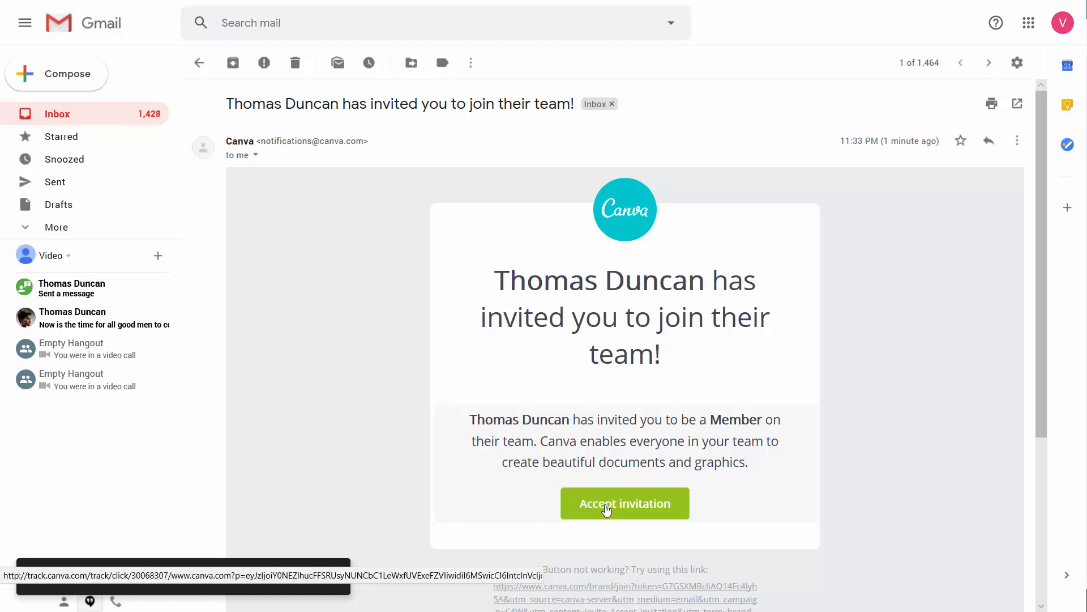
Accept the team invitation in Gmail, sign up as a small business with the invitee's name, e-mail and account password, and confirm the e-mail.
click(606, 509)
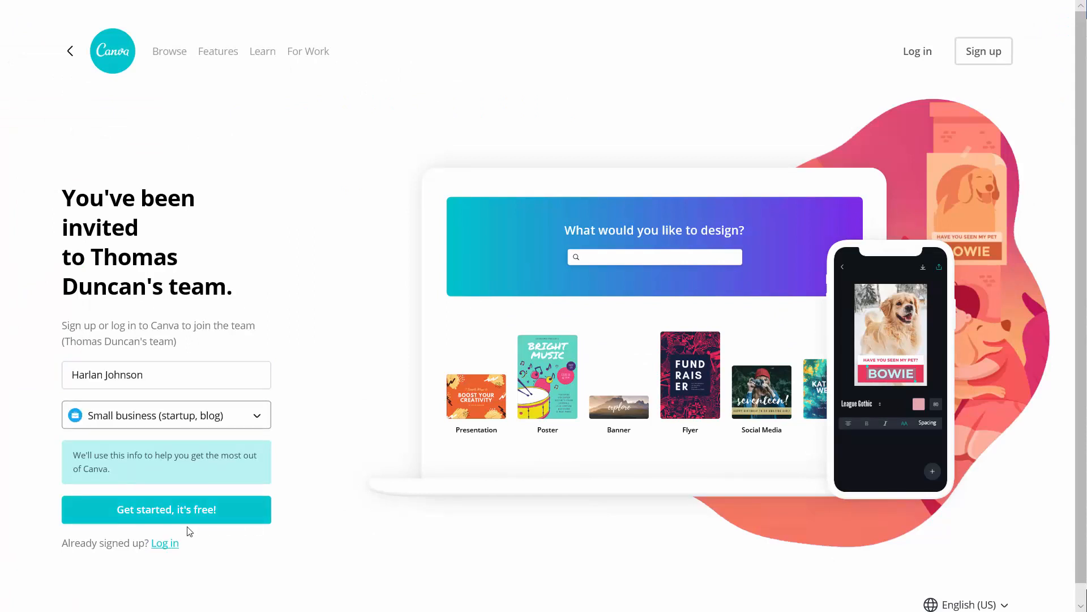
click(182, 516)
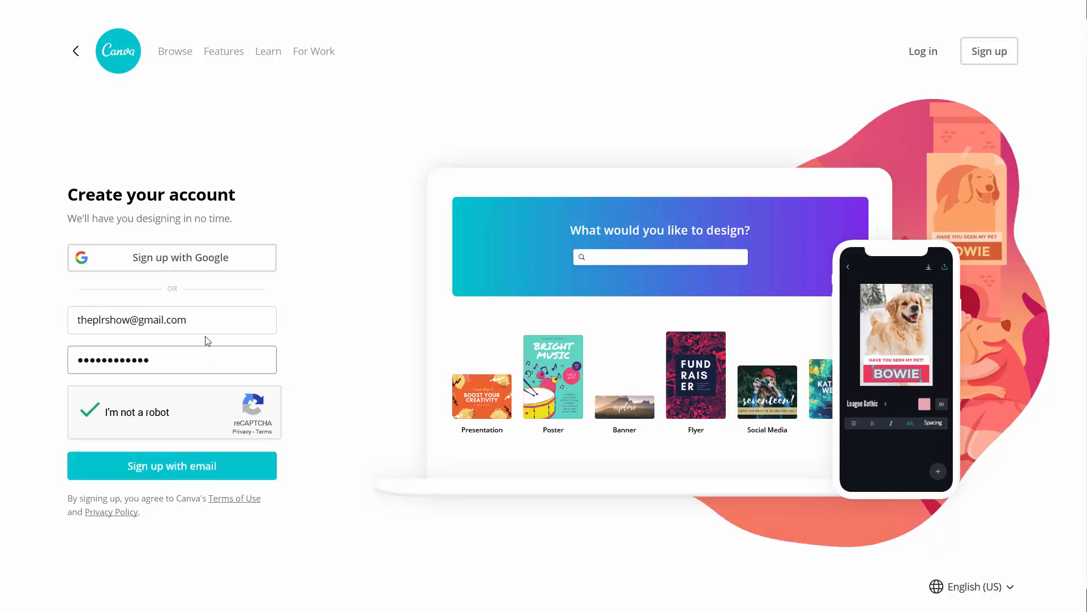
click(186, 463)
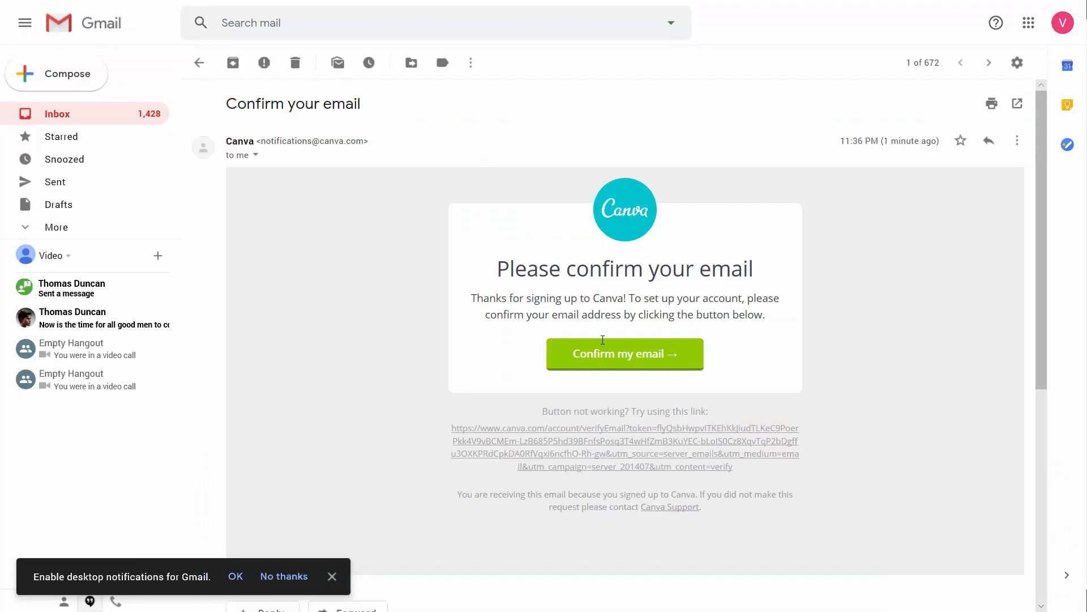
click(605, 352)
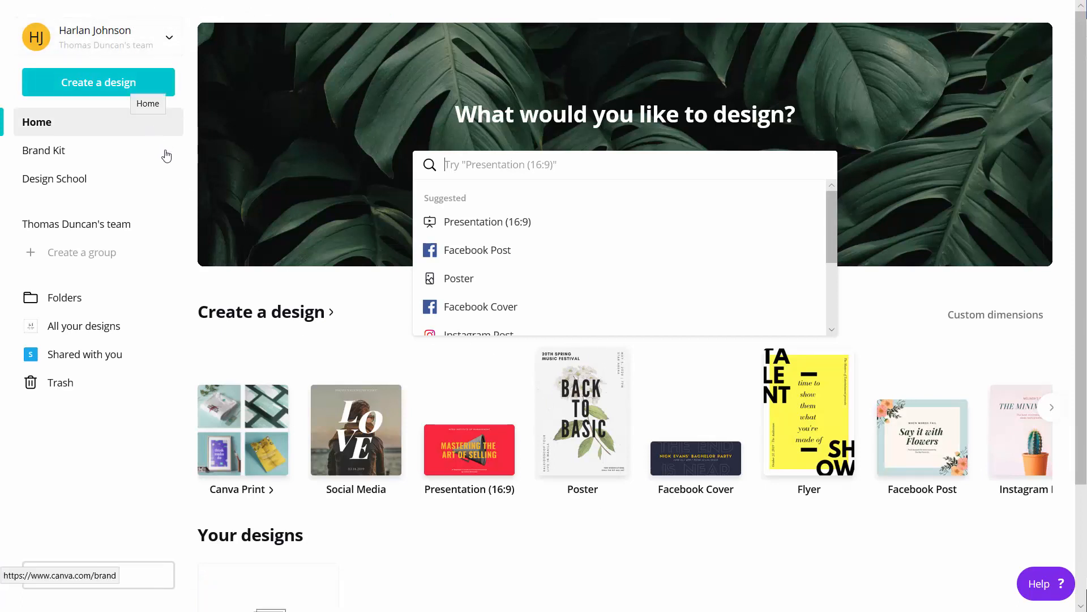
Open the team's page and review its members list and invitation form.
click(74, 163)
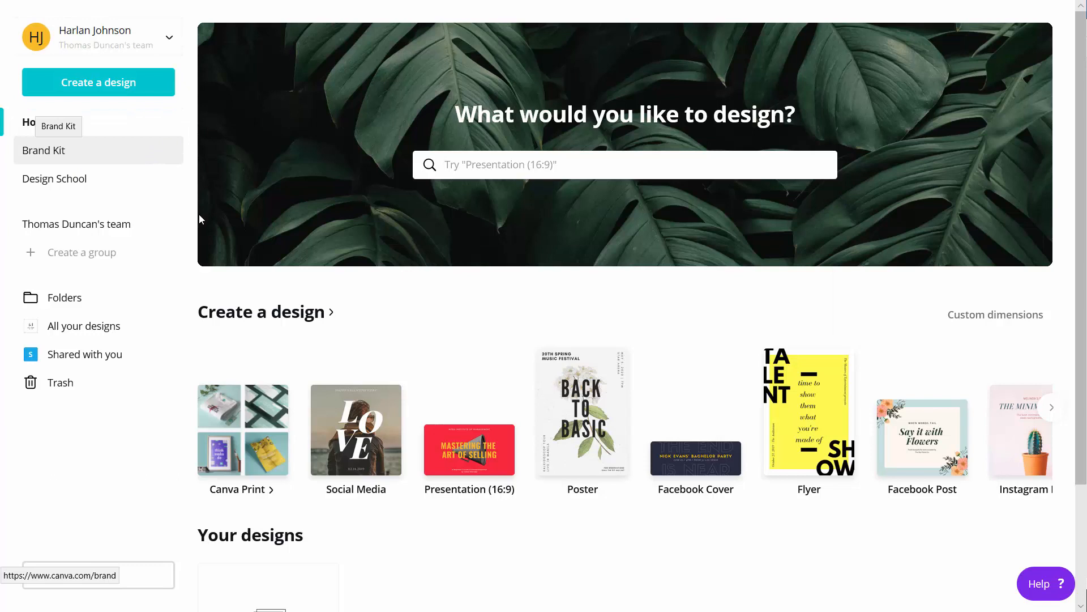
click(105, 256)
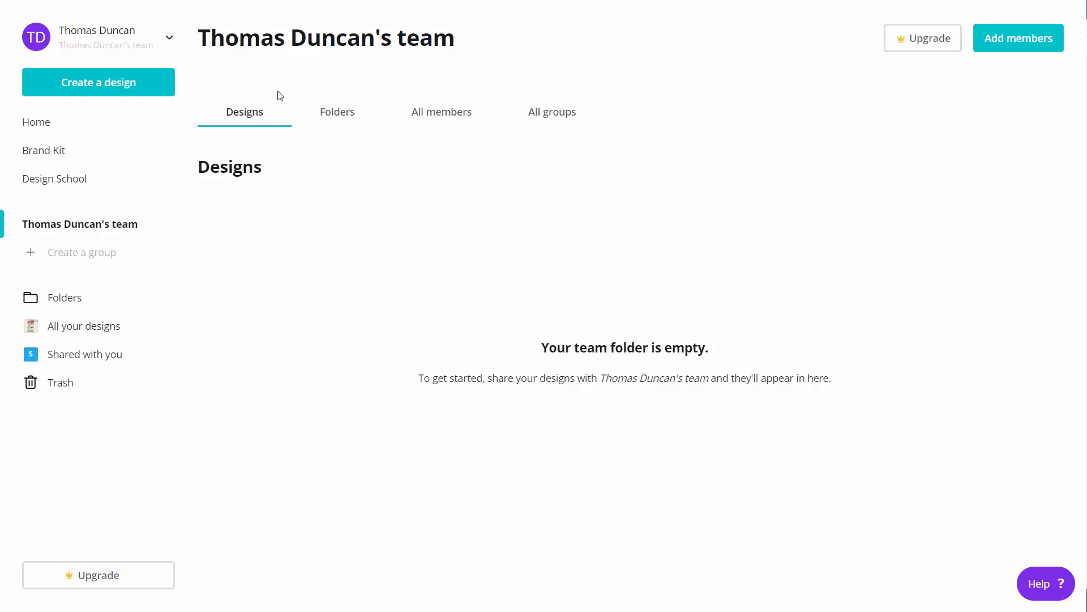
click(433, 116)
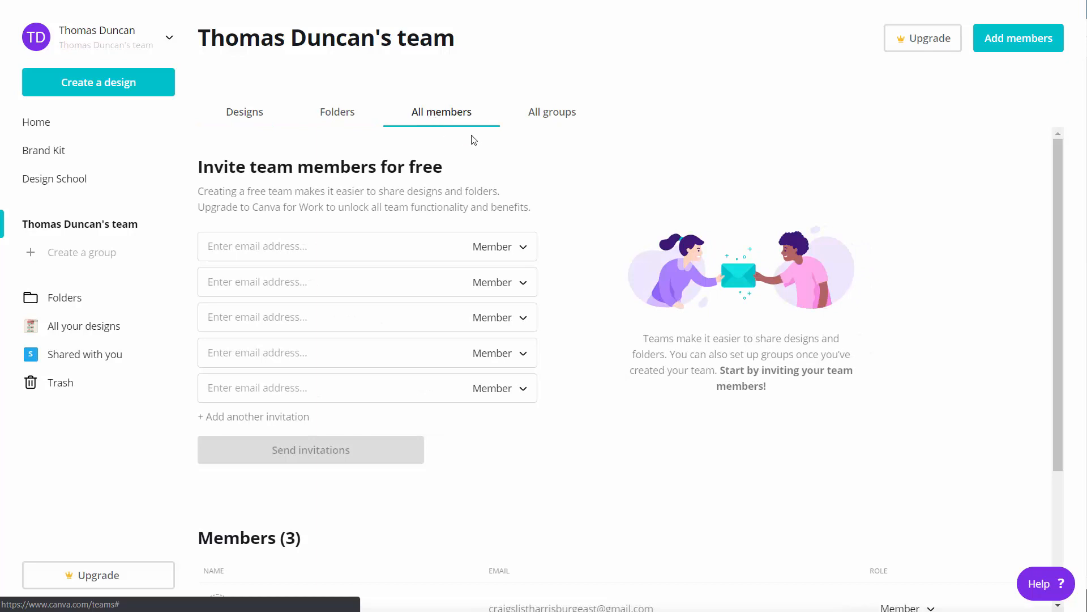
scroll(474, 140, down, 3)
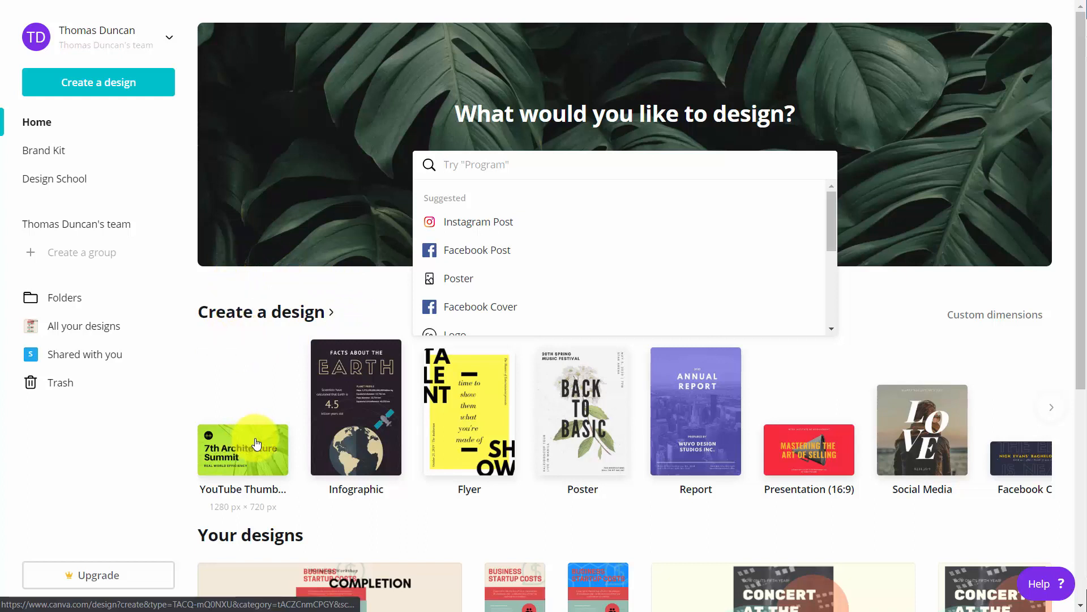
Open the full list of design types and examine the categories from Social Media through Ads.
click(278, 314)
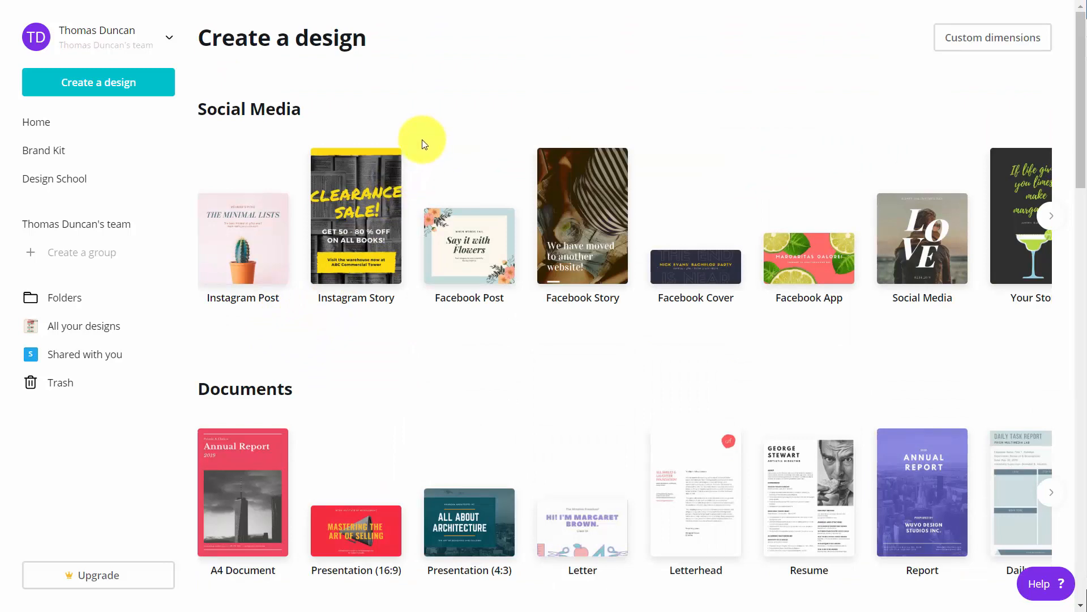
scroll(424, 143, down, 6)
scroll(419, 144, down, 13)
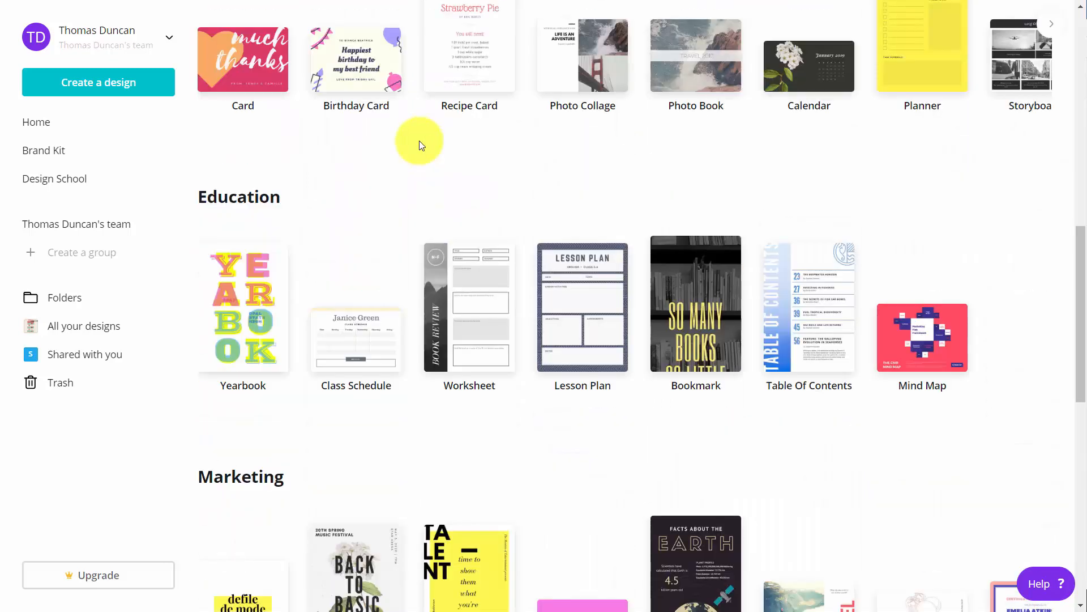
scroll(417, 146, down, 5)
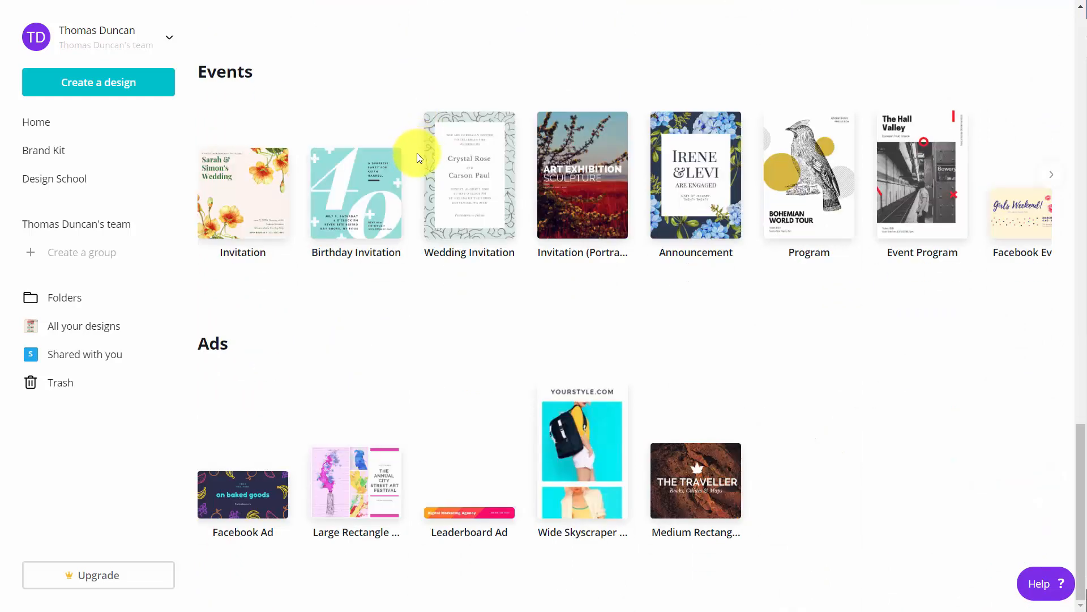
scroll(430, 164, up, 20)
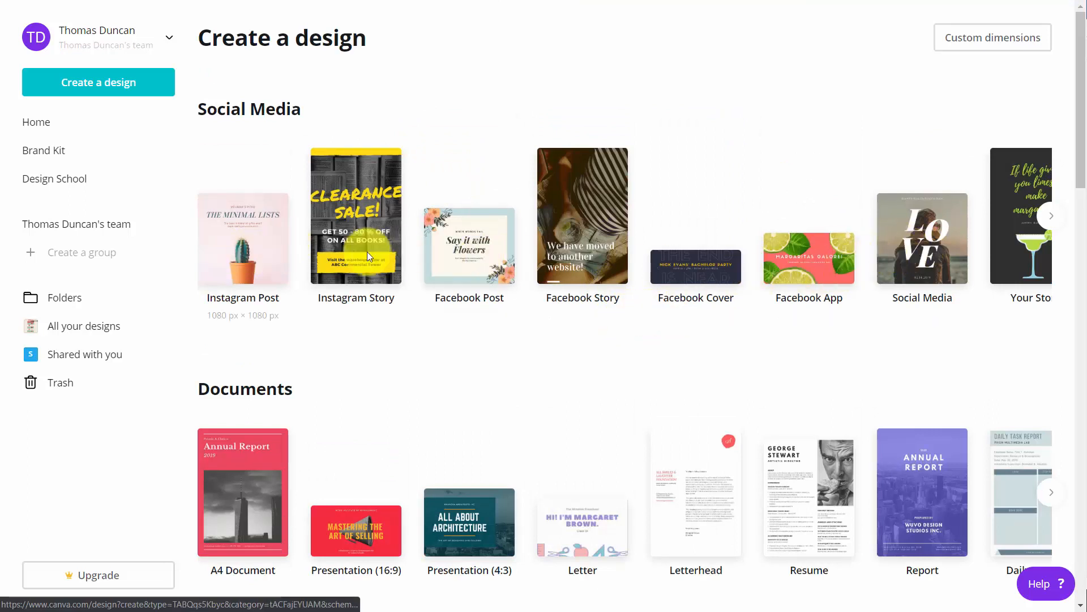
Create a blank design of the Your Story type from the Social Media category and browse its templates.
click(1049, 215)
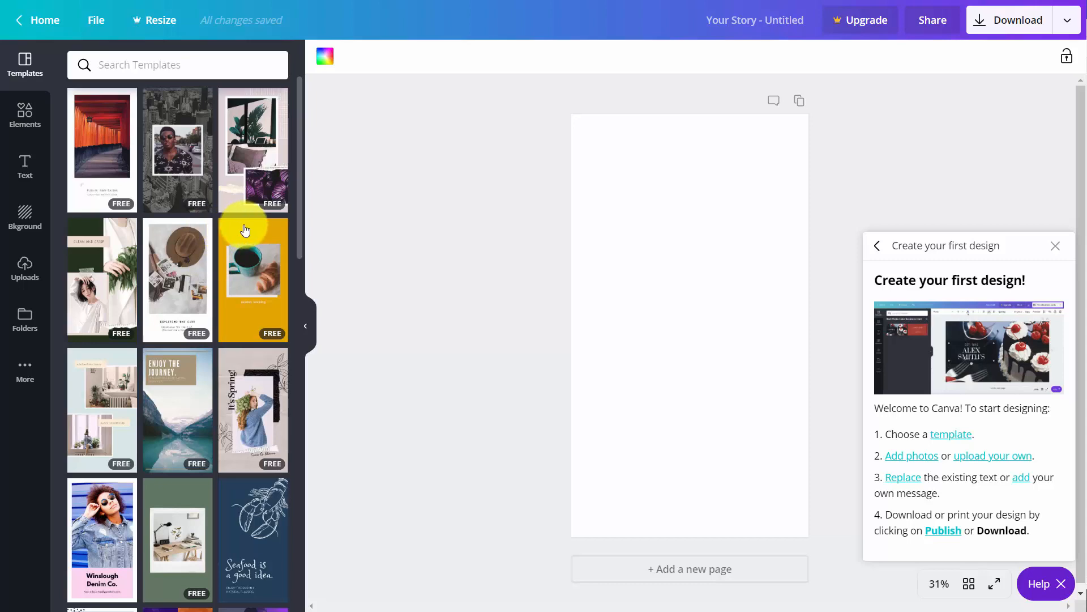
scroll(245, 228, down, 4)
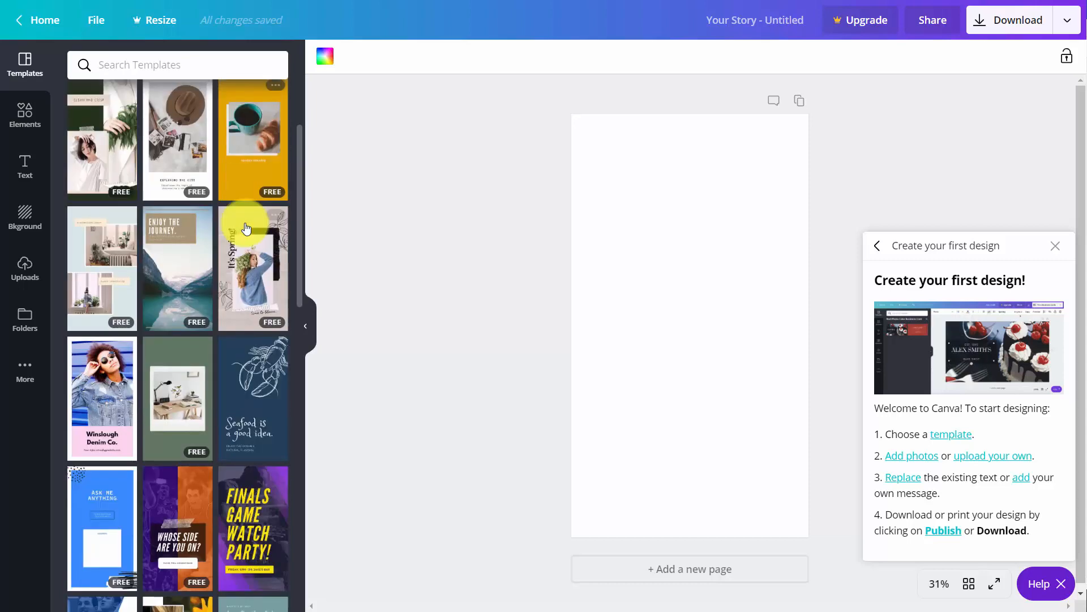
scroll(245, 228, down, 3)
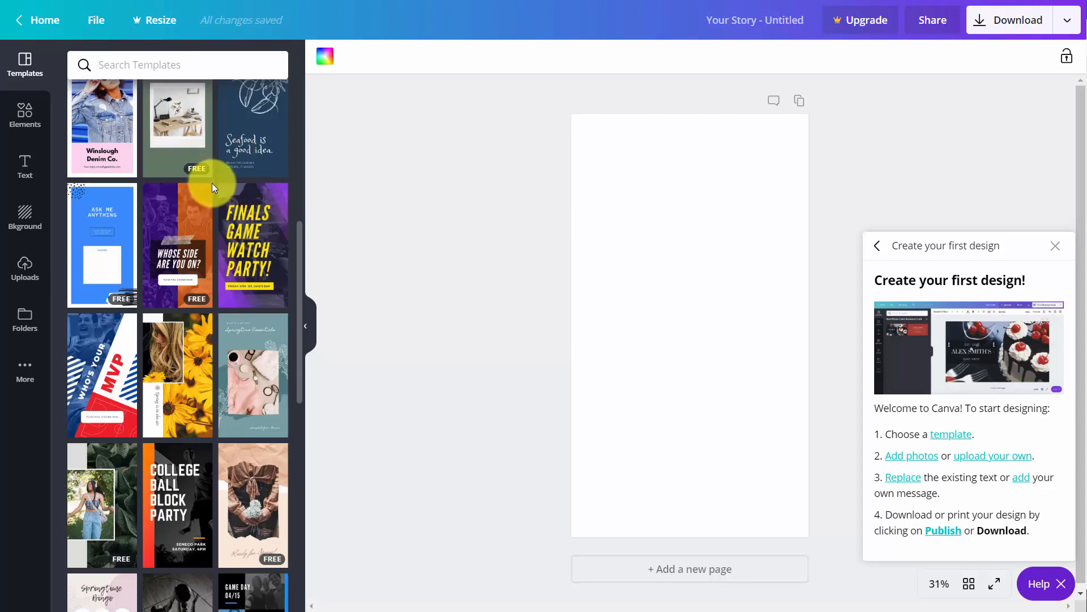
scroll(218, 190, up, 2)
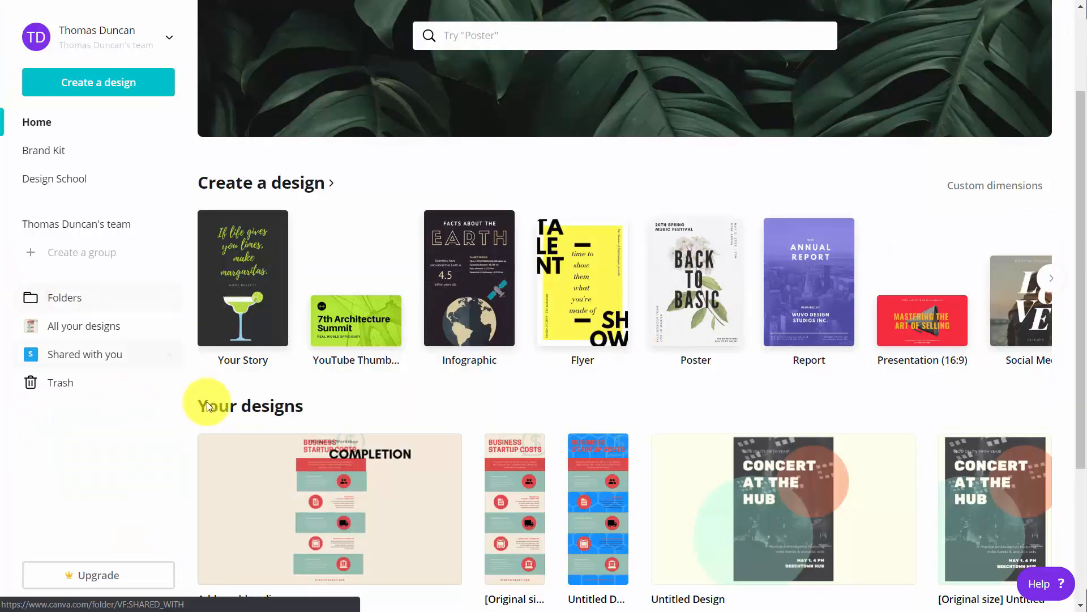
Search the design types on the home page for "facebook" and start a Facebook App design.
scroll(311, 413, down, 1)
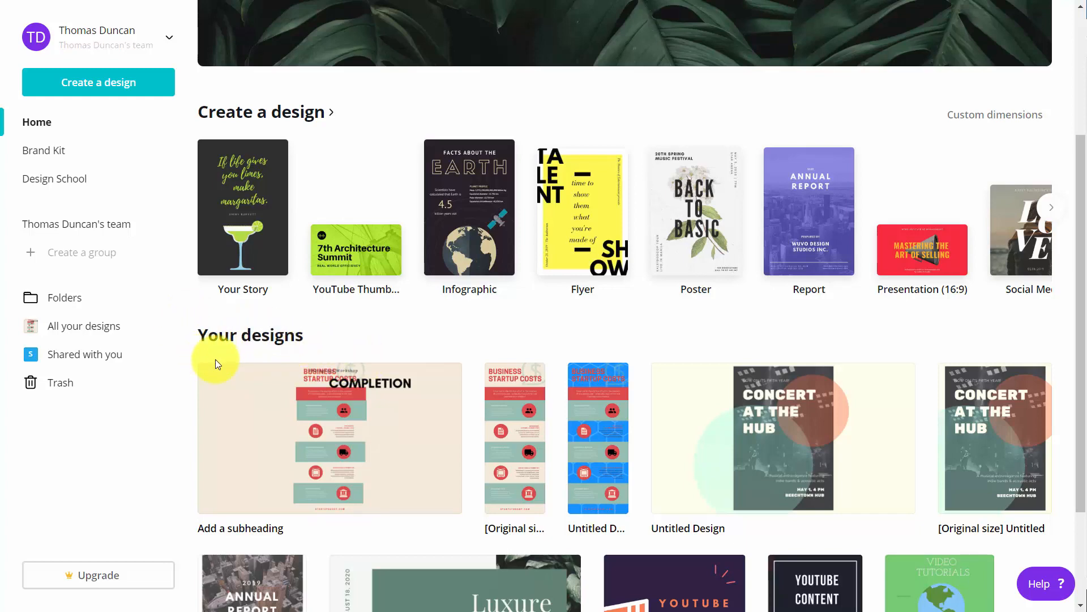
scroll(216, 359, up, 3)
click(487, 114)
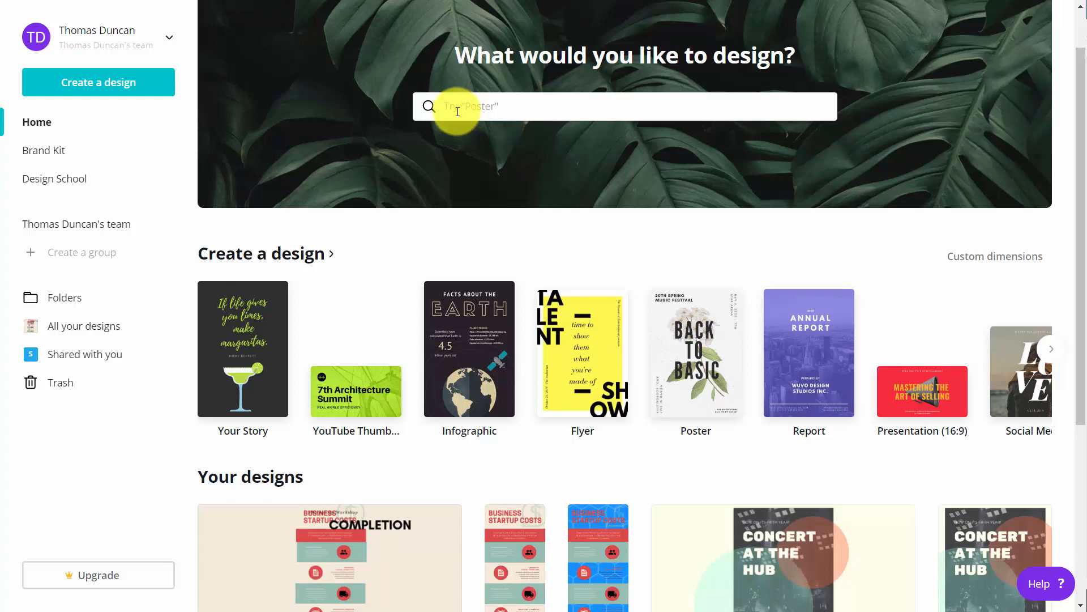
text(facebook)
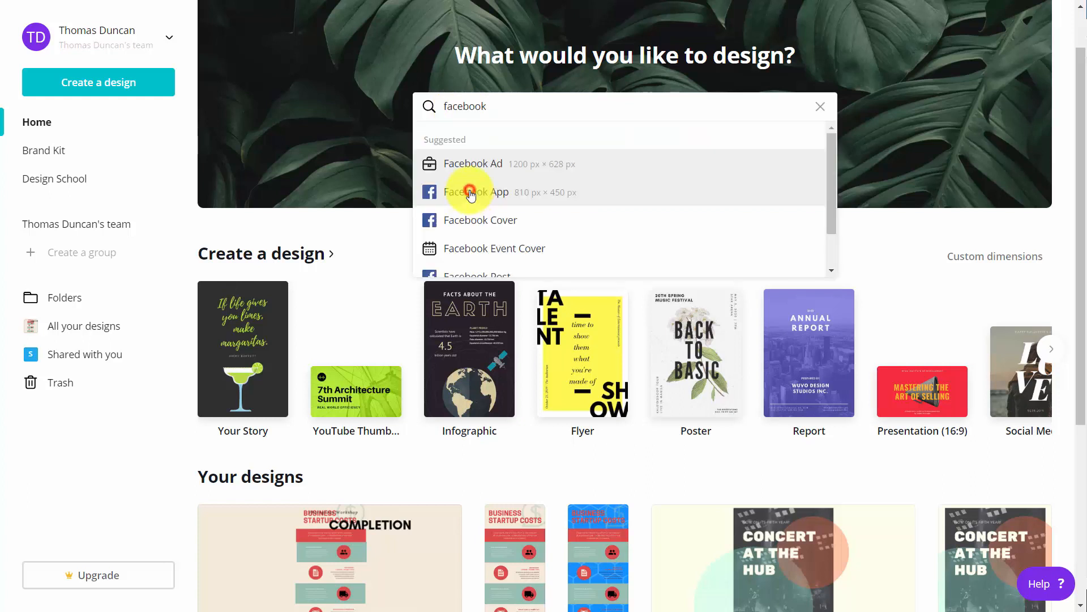
click(470, 193)
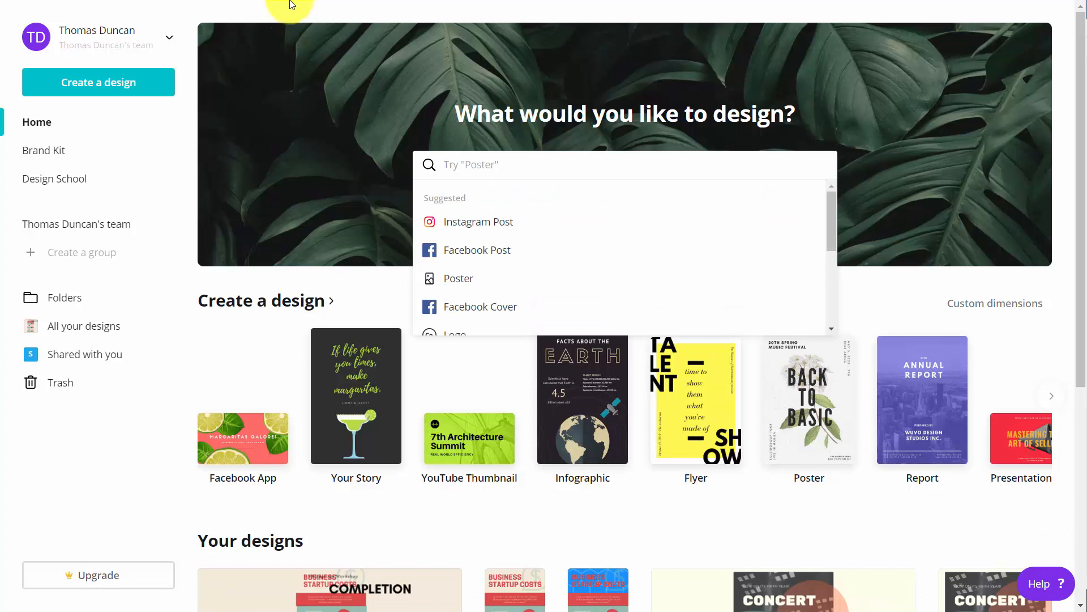
Create a new design with custom dimensions of 900 × 600 px.
click(113, 88)
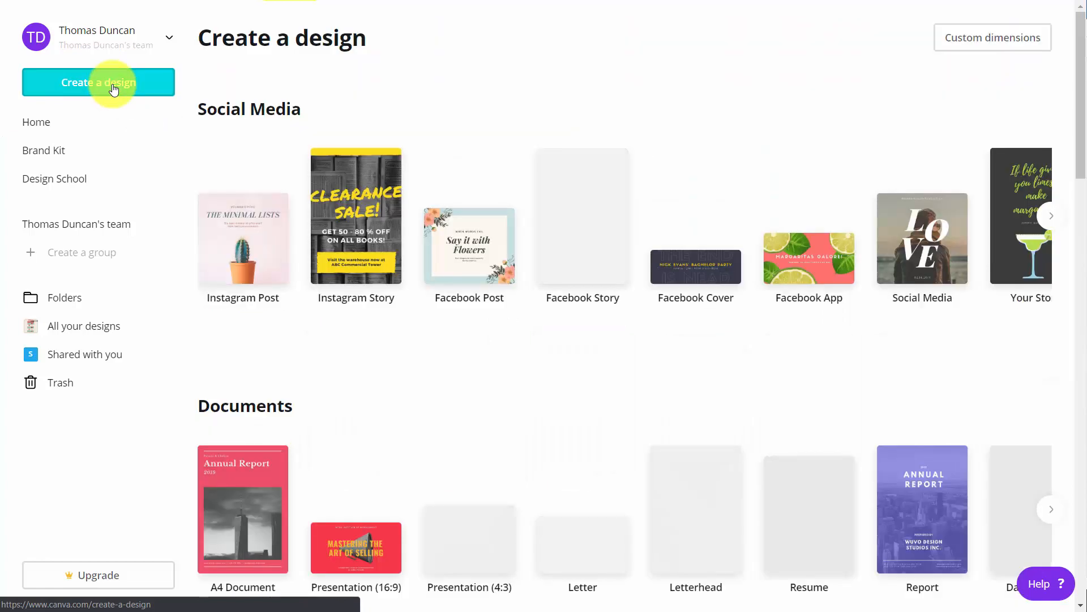
click(946, 53)
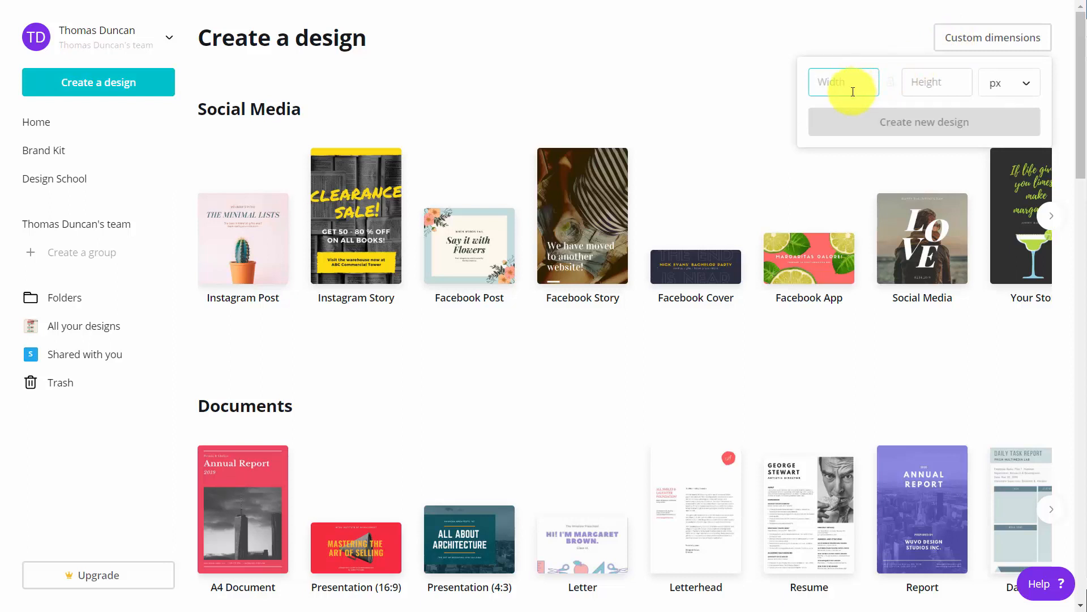
text(900)
key(Tab)
text(600)
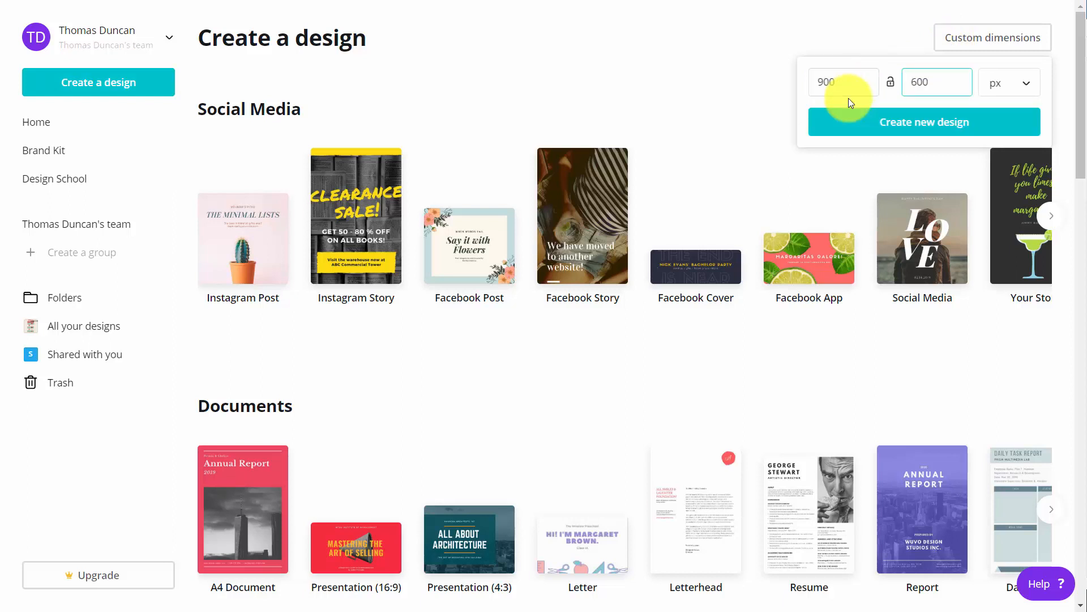
click(985, 86)
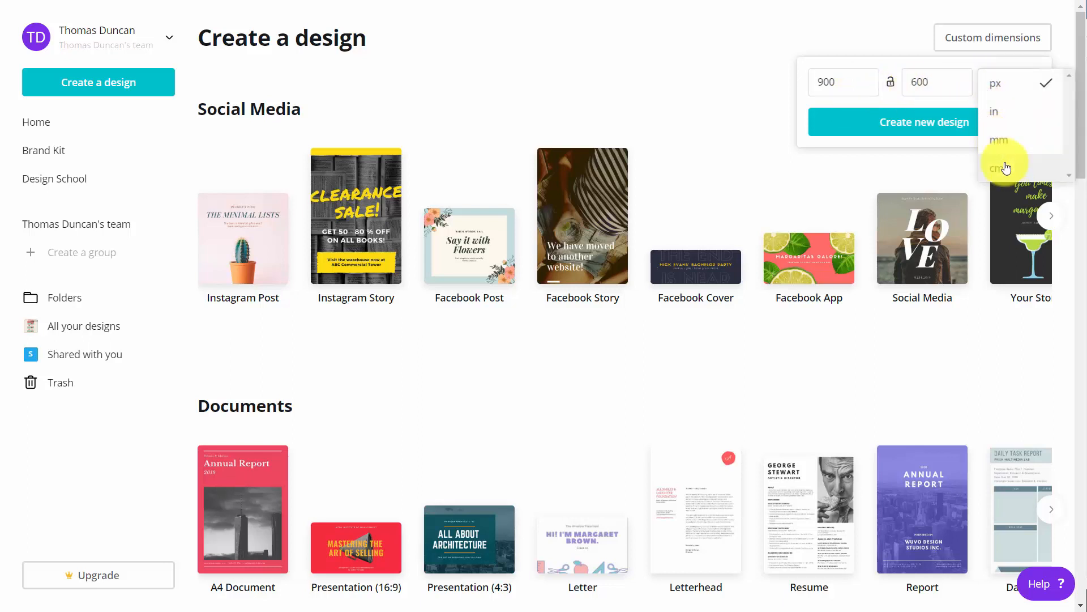
click(734, 96)
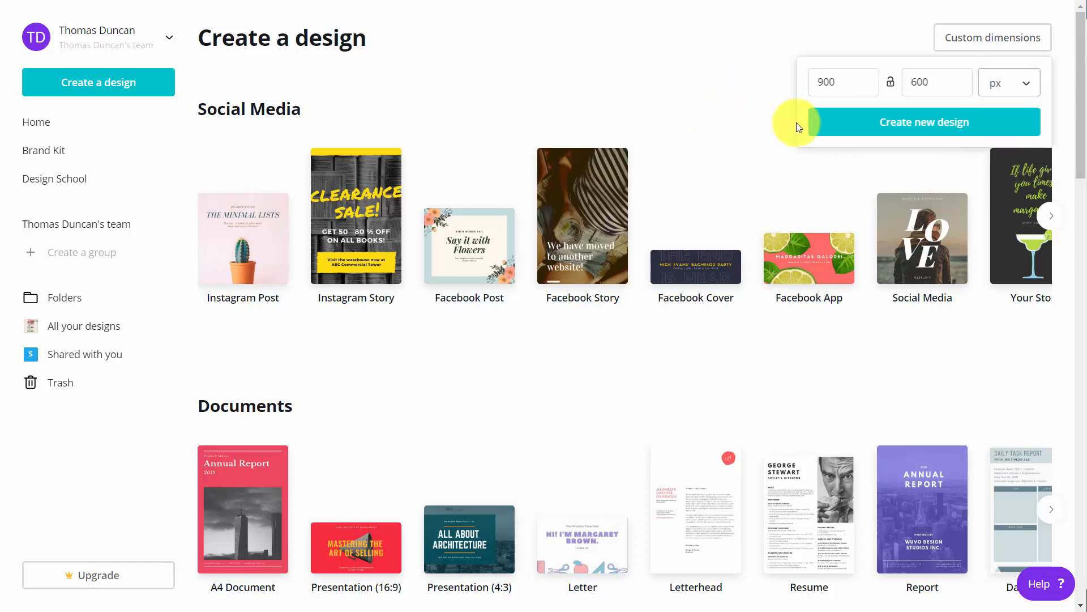
click(906, 123)
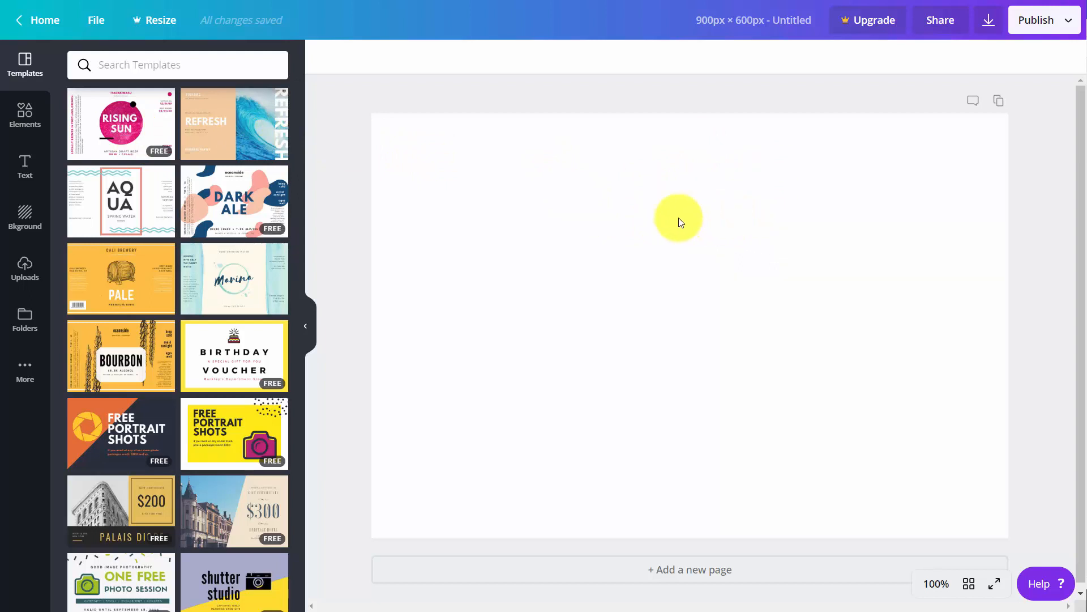
Apply the Dark Ale template to the blank page and look through the Elements, Text and Background collections.
click(224, 198)
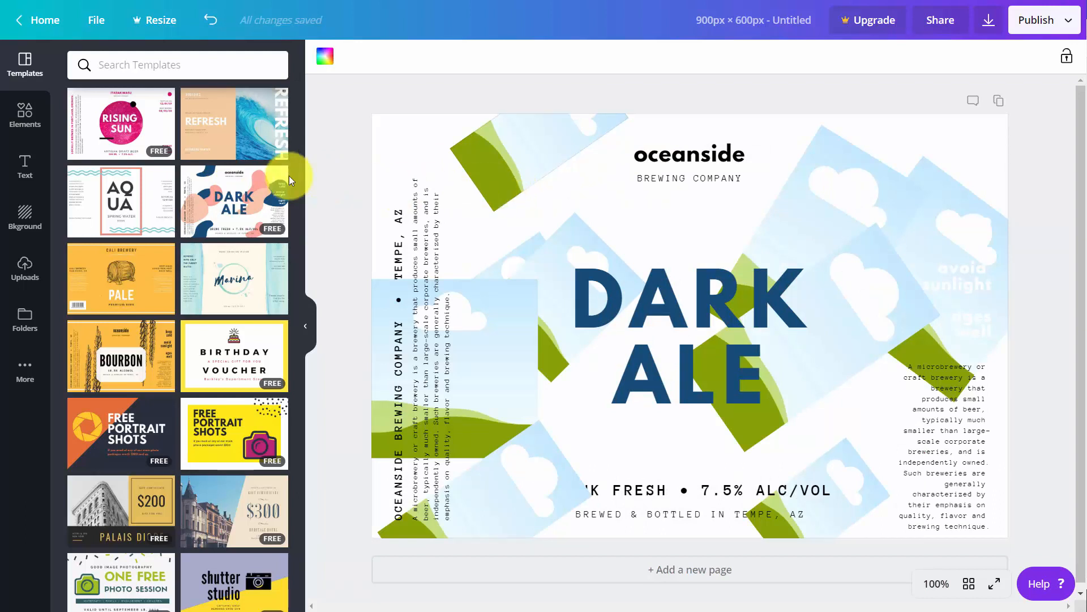
click(23, 116)
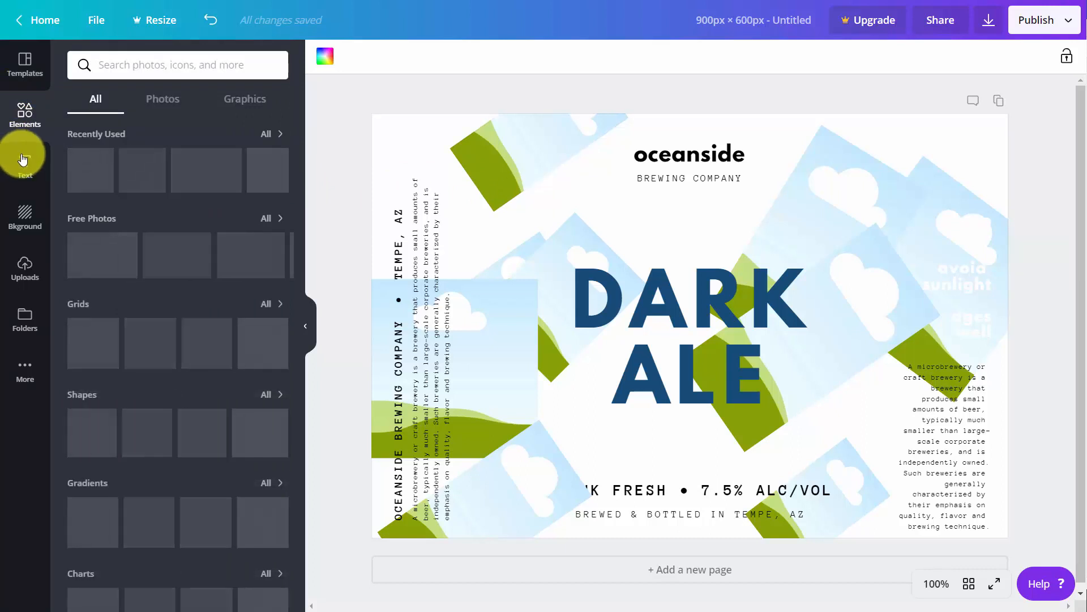
click(26, 190)
click(24, 227)
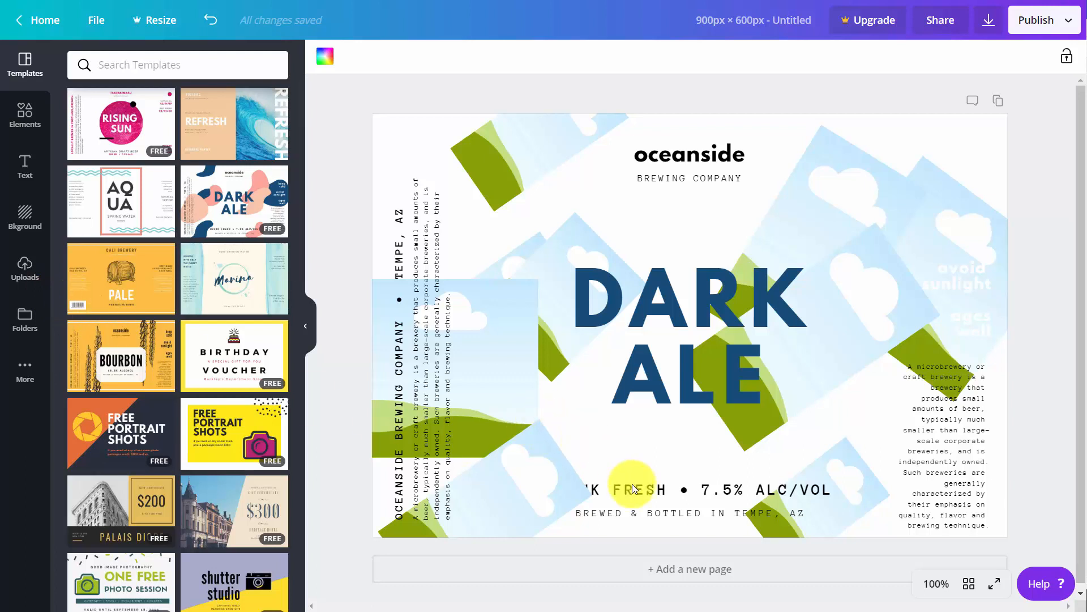
Add a second page with the Marina drinking water template and duplicate that page.
click(675, 576)
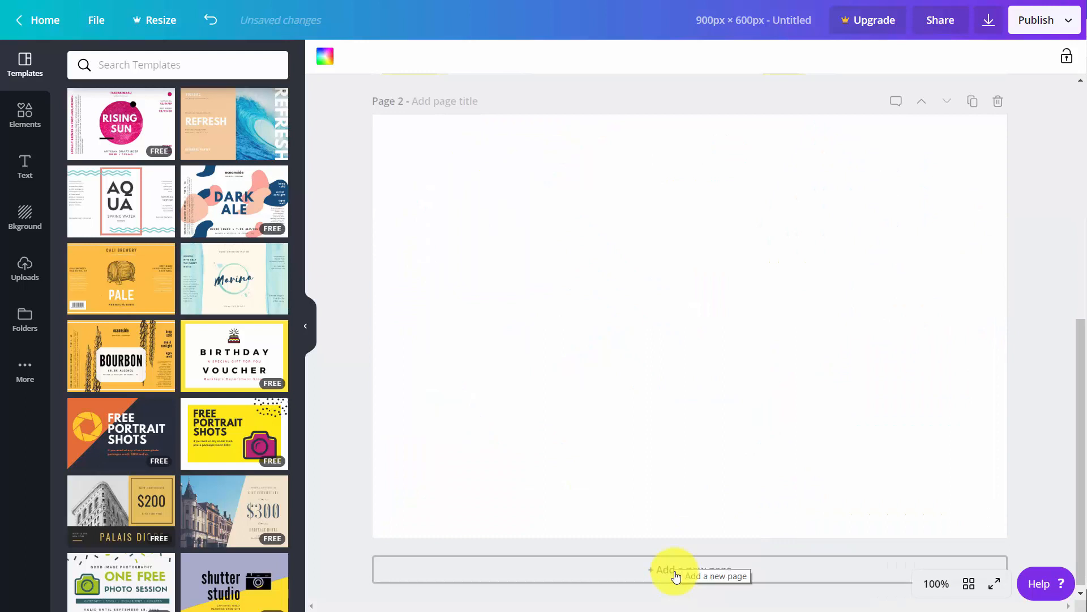
click(218, 273)
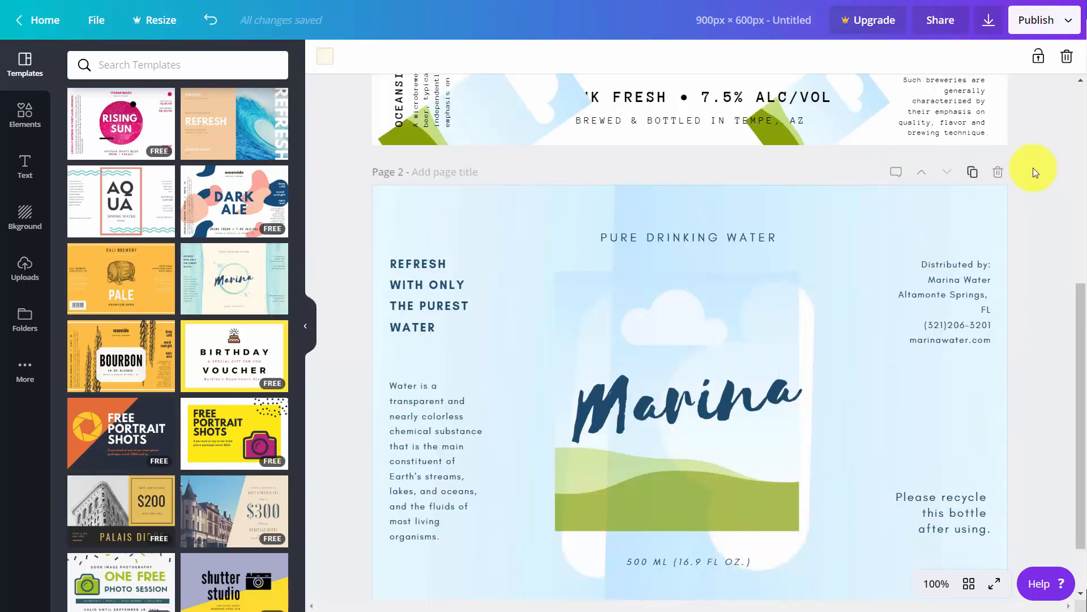
click(970, 174)
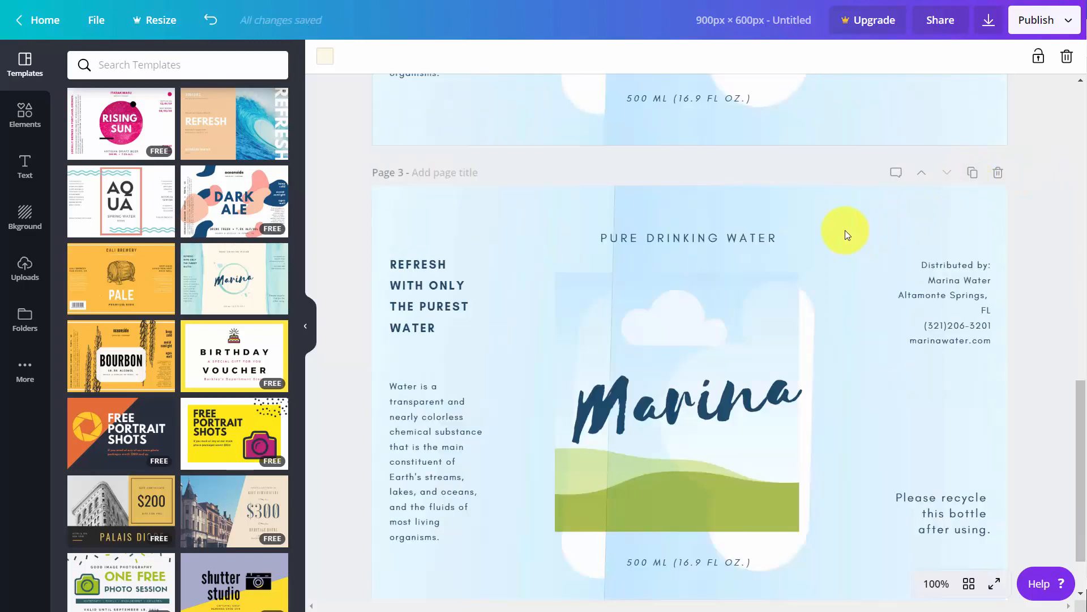
scroll(845, 230, up, 6)
scroll(835, 226, down, 6)
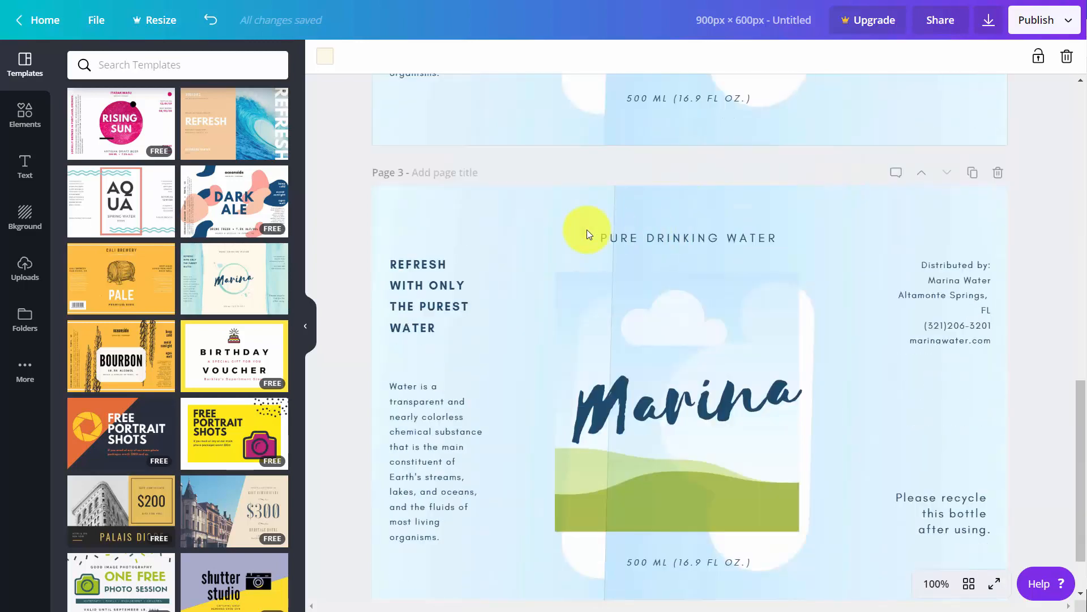
scroll(633, 239, up, 8)
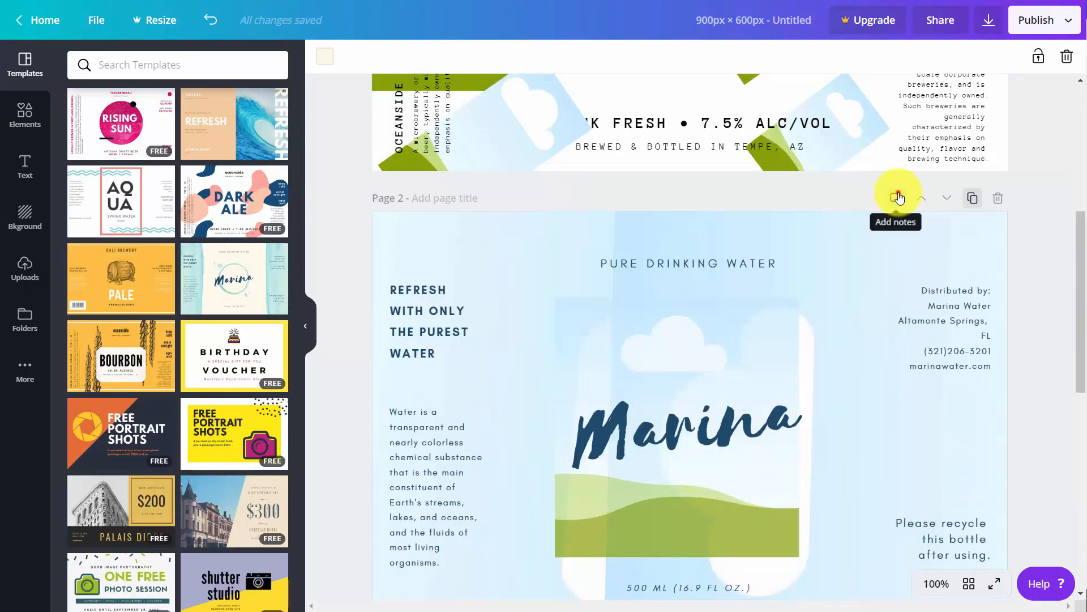
Save the note "Now is the time for all good Men to come to the aid of their country." on page 2.
click(893, 201)
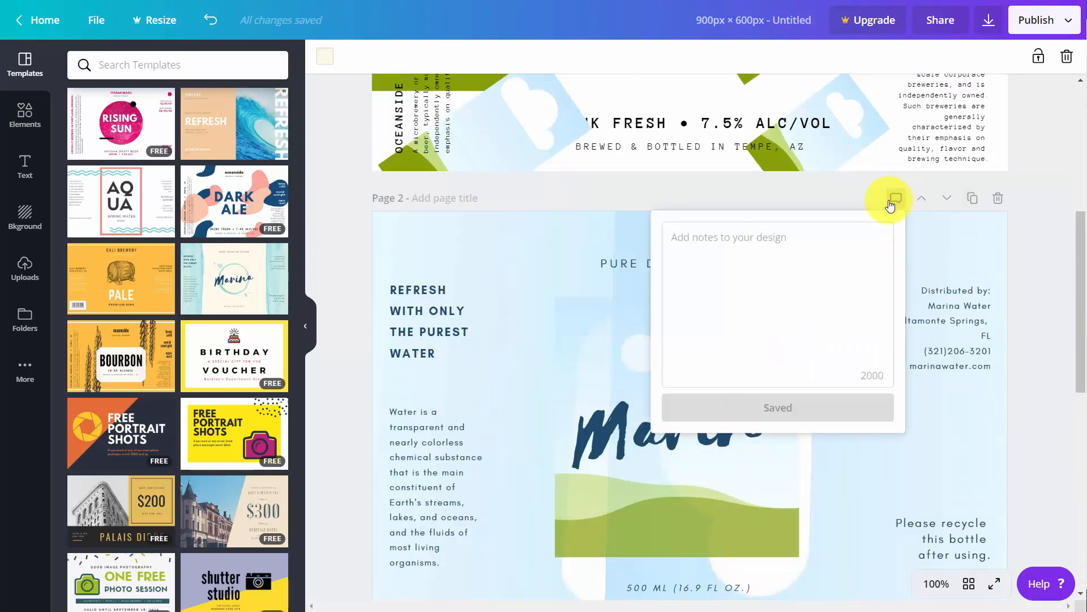
text(Now is the time for all good Men to come to the aid of their country.)
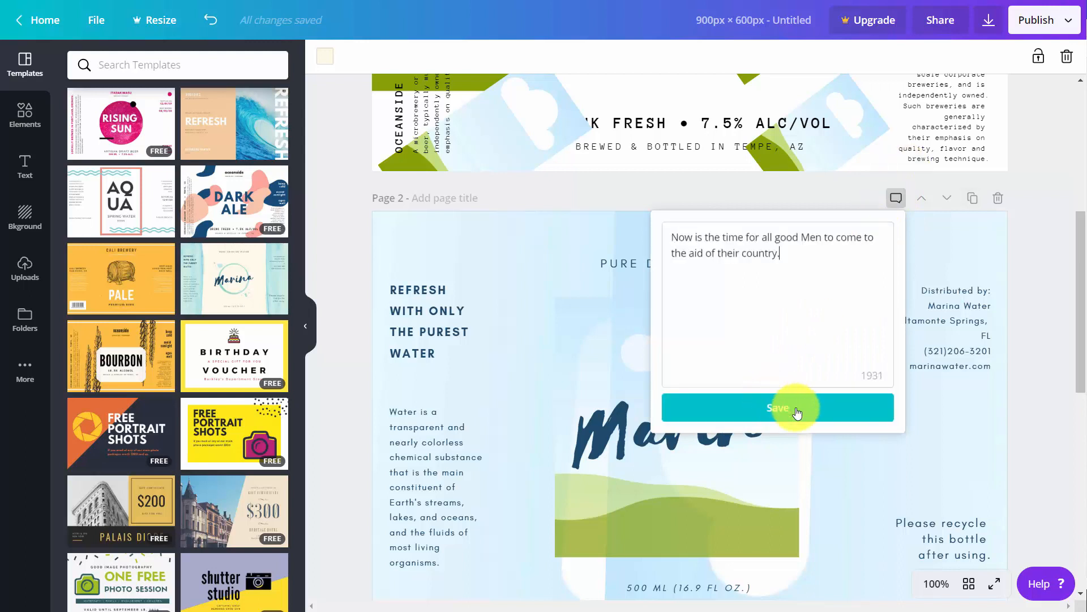
click(774, 408)
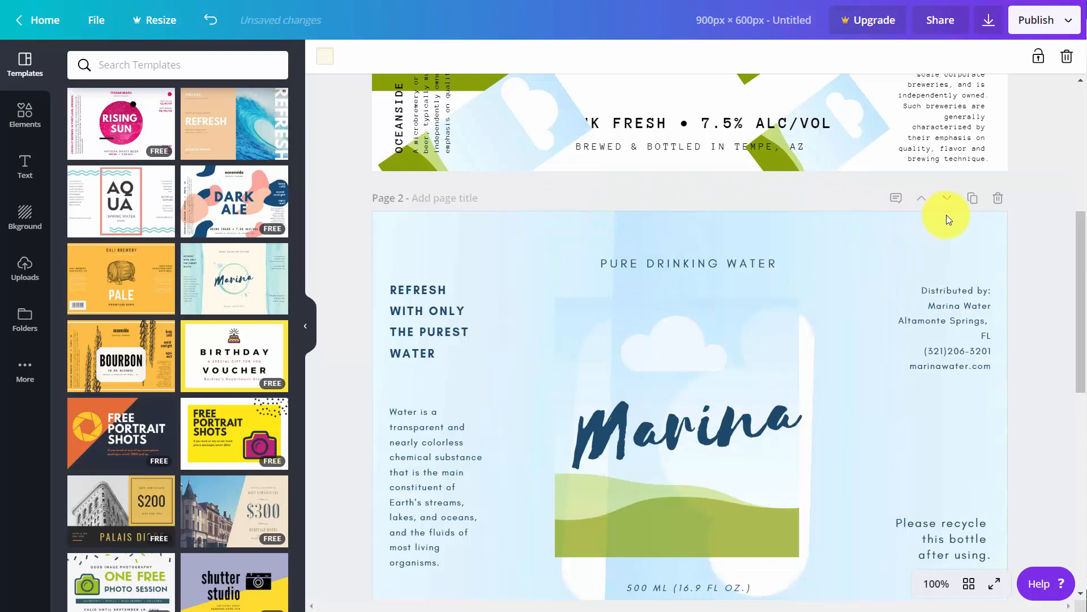
Delete page 2, the original Marina page carrying the note, and check the remaining pages.
click(996, 199)
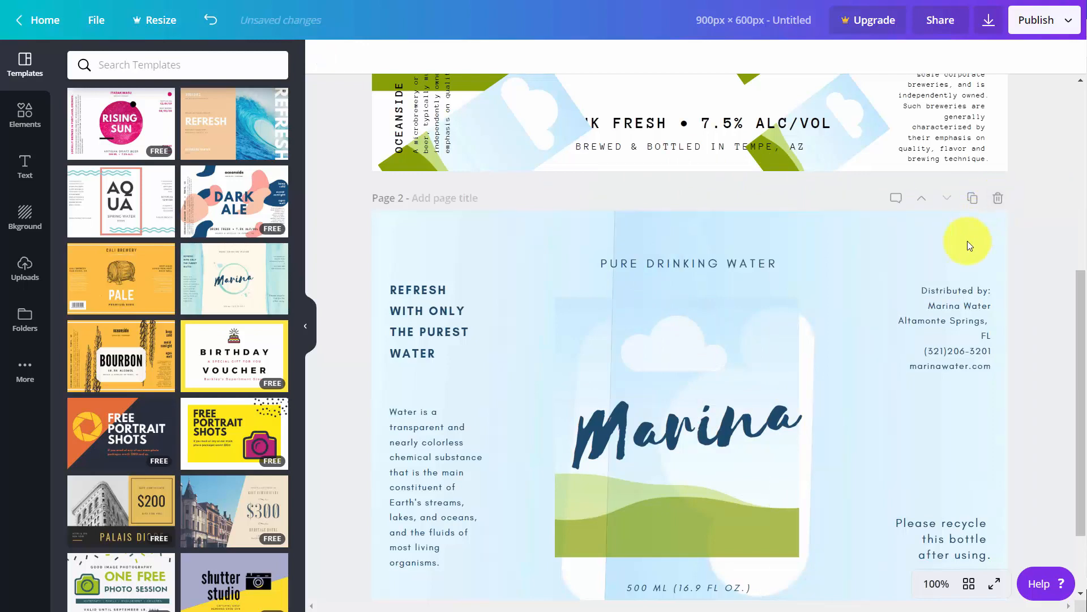
scroll(967, 240, up, 6)
scroll(967, 240, down, 8)
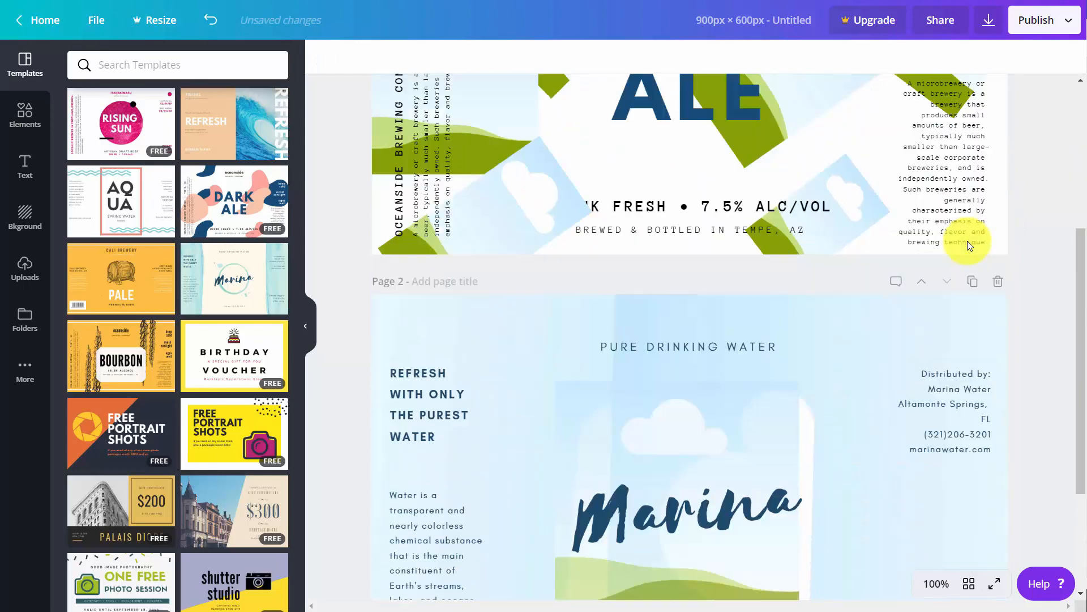
Preview the Dark Ale label on page 1 in full screen and return to the editor.
scroll(967, 240, up, 4)
scroll(967, 240, up, 4)
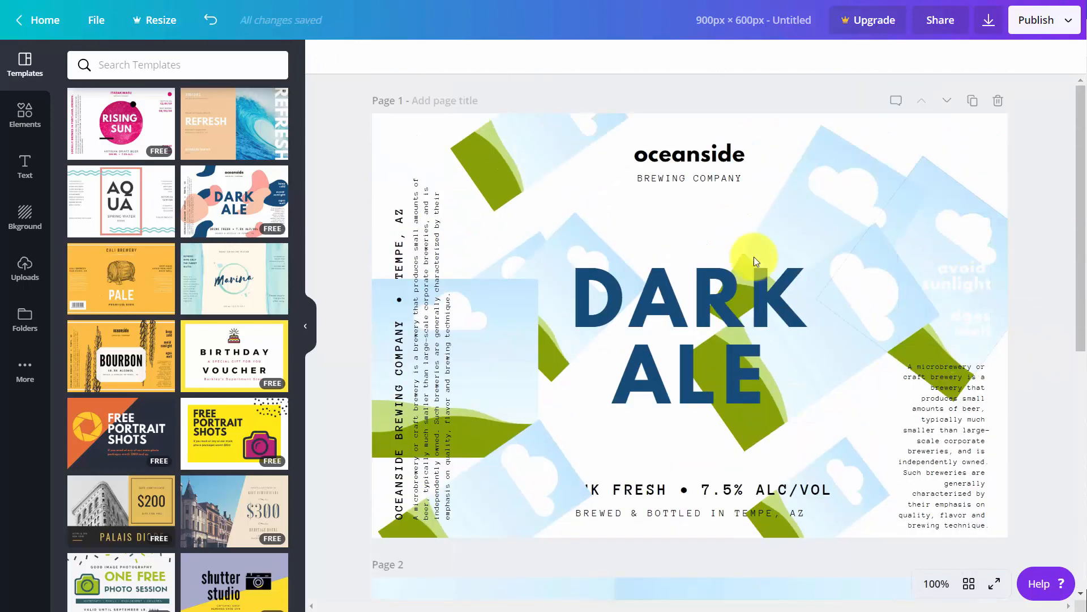
click(994, 583)
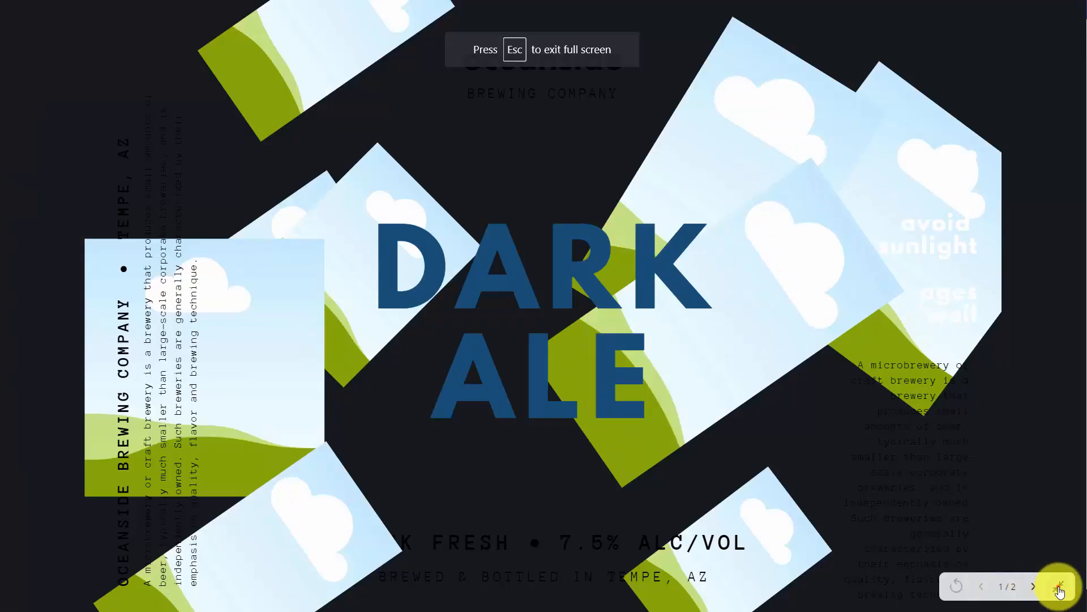
click(1060, 591)
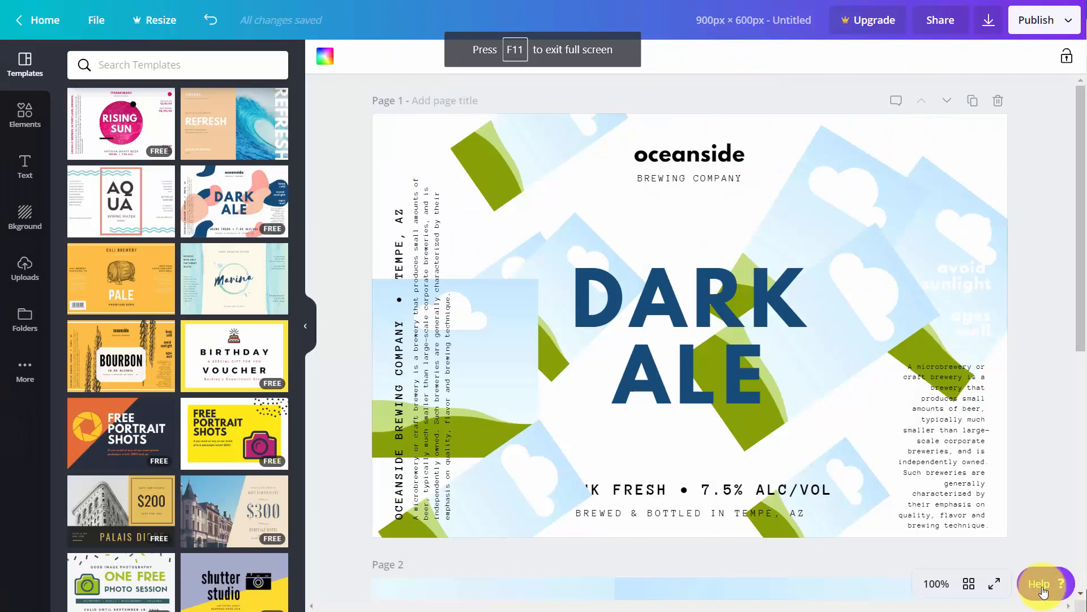
Show all pages as a thumbnail grid, try selecting and deselecting pages 1 and 2, and return to the normal page view.
click(970, 586)
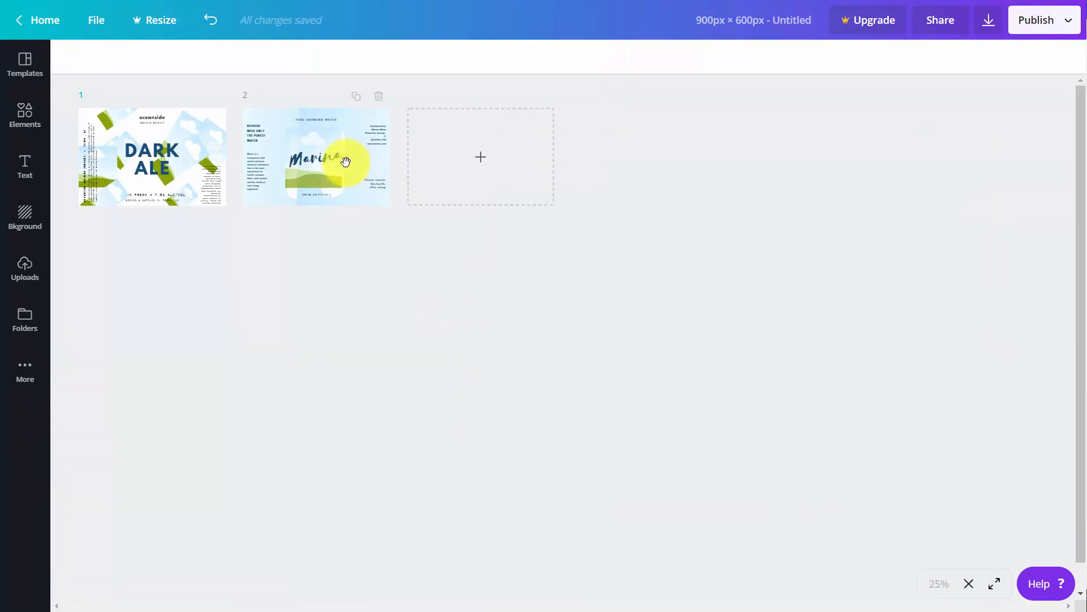
click(340, 163)
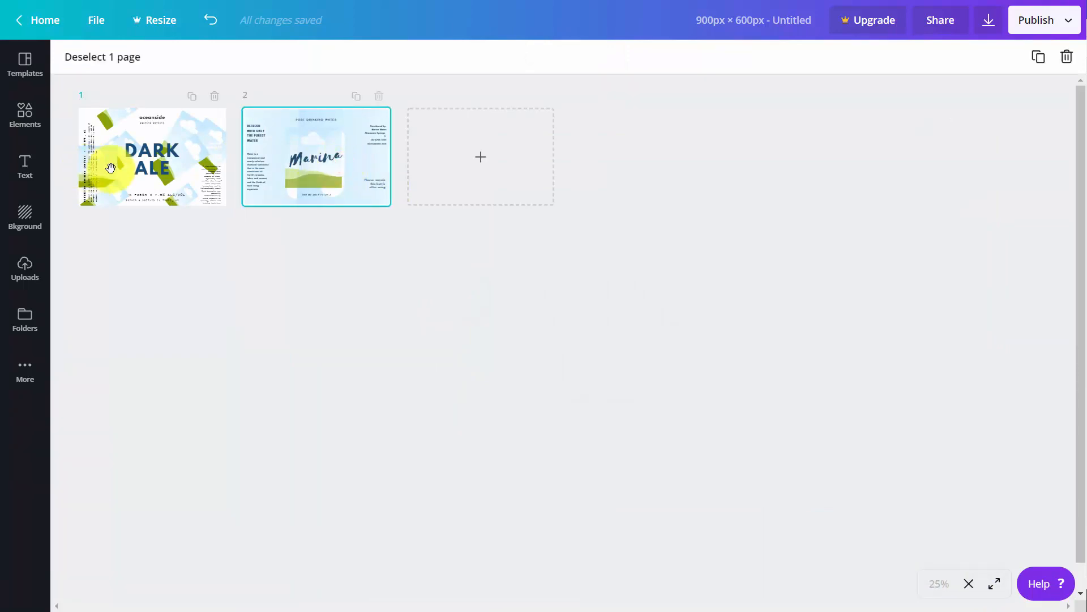
click(140, 169)
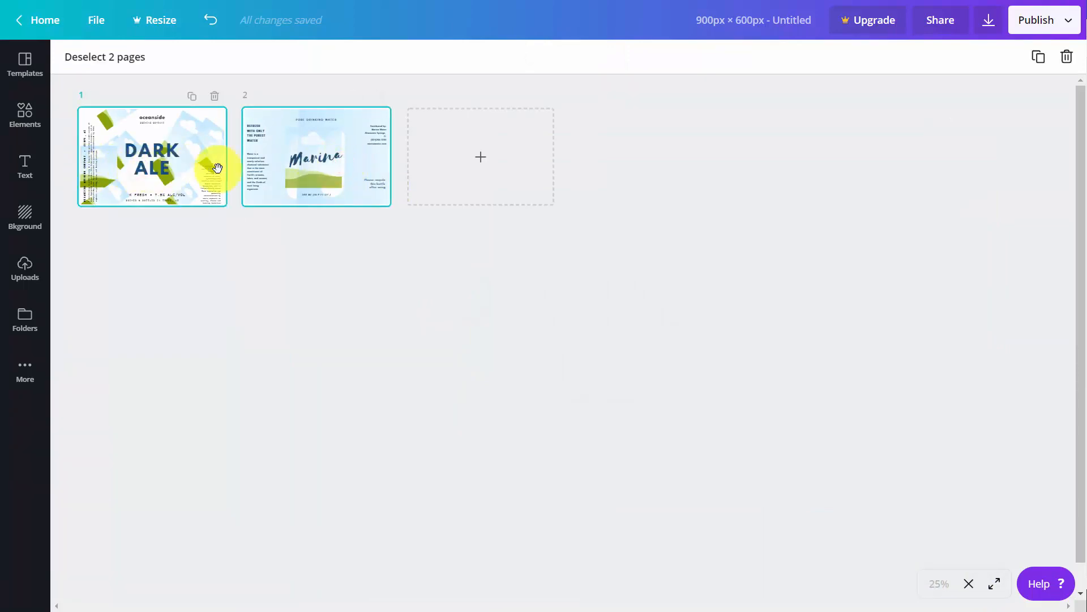
click(300, 168)
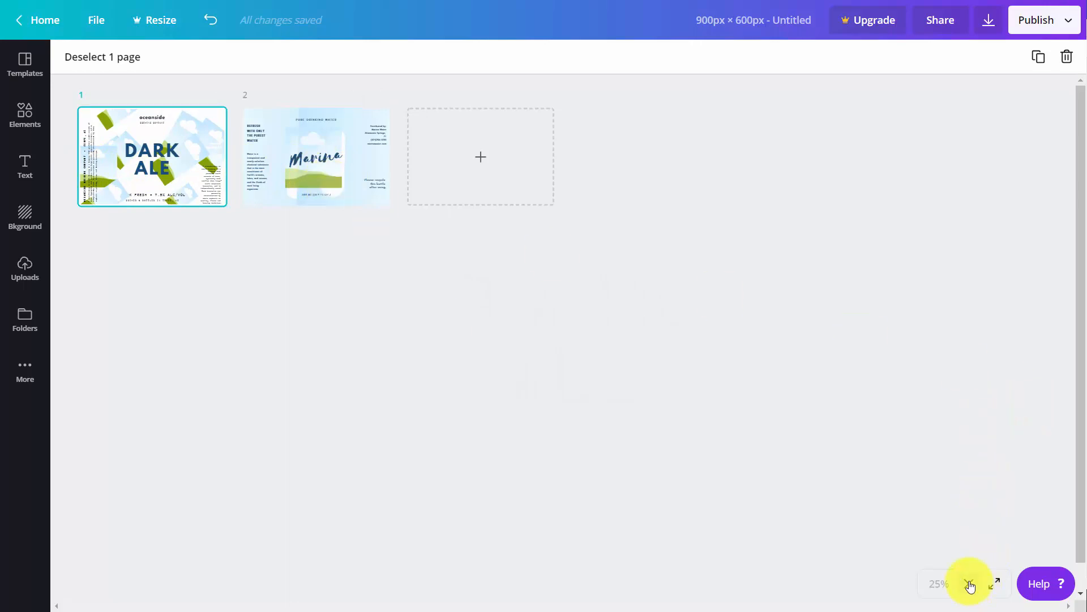
click(968, 584)
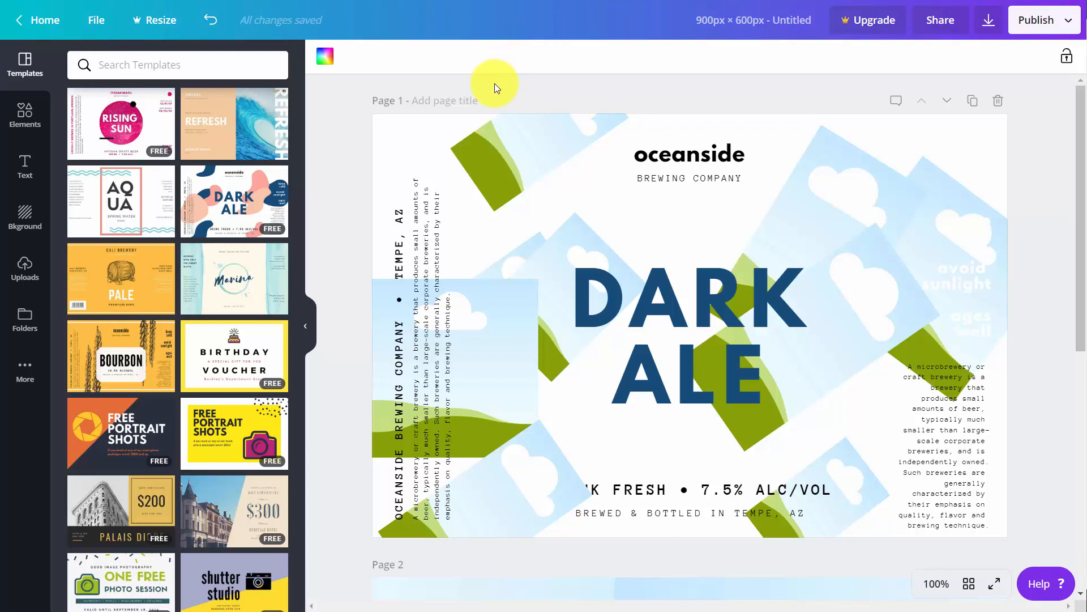
Share the design with another team member by sending an invite with Can edit permission, leaving the whole team at Not shared.
click(940, 21)
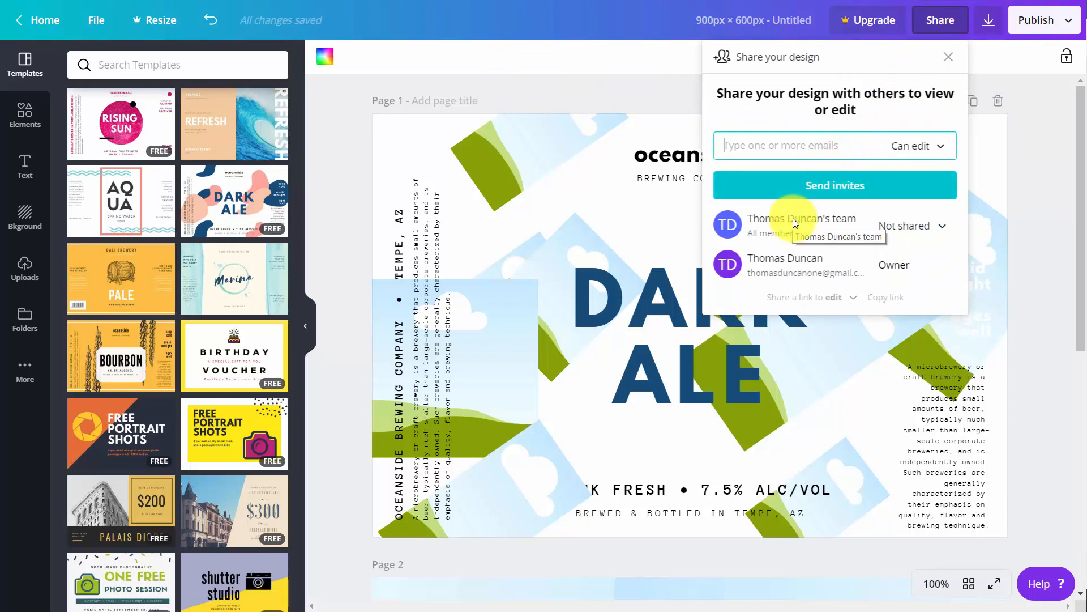
click(793, 184)
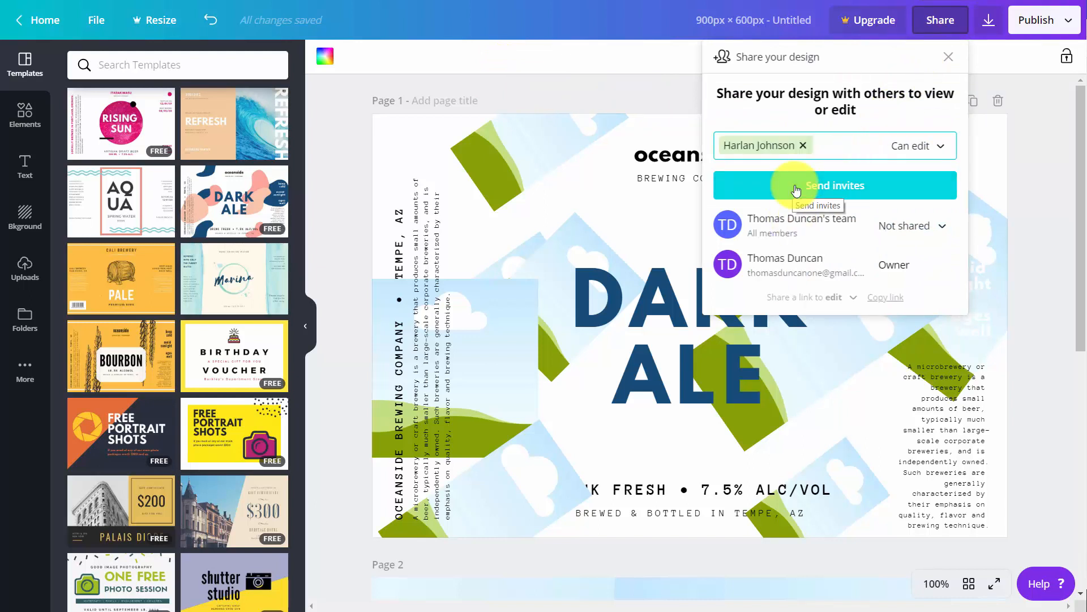
click(929, 149)
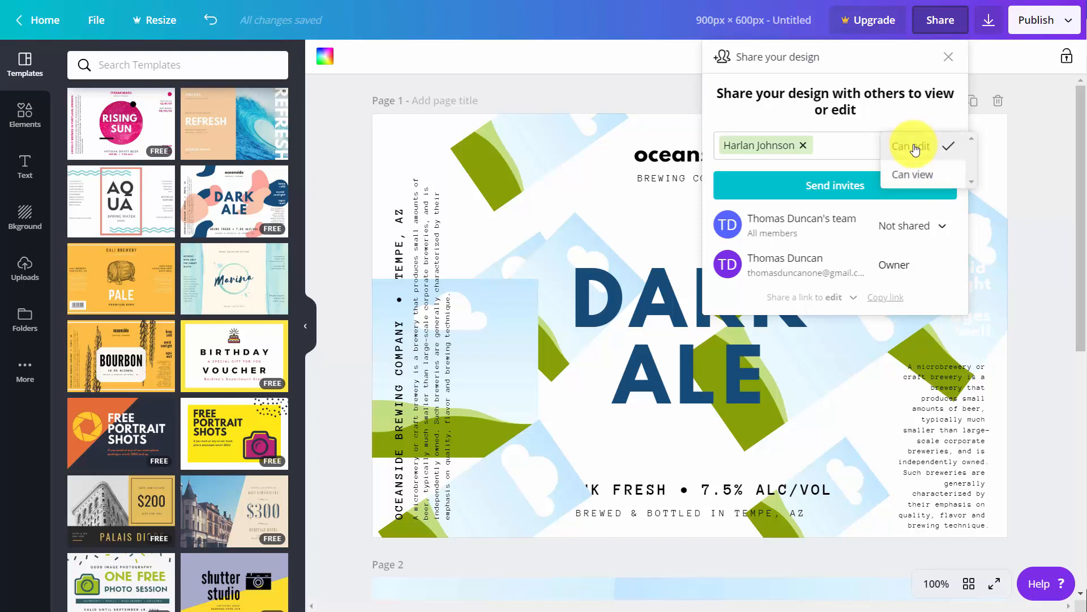
click(904, 120)
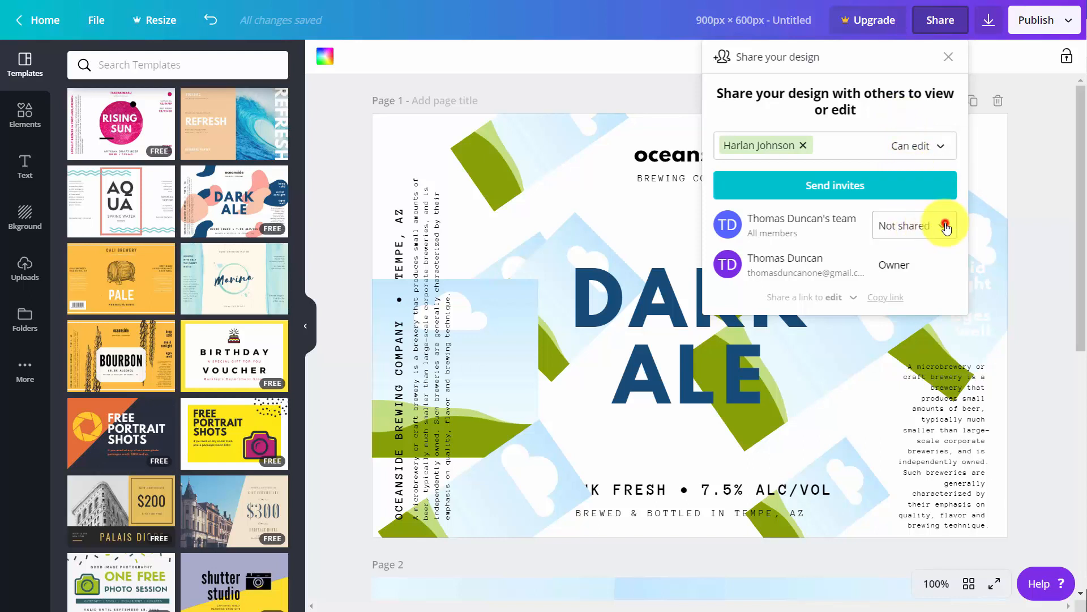
click(944, 226)
click(946, 226)
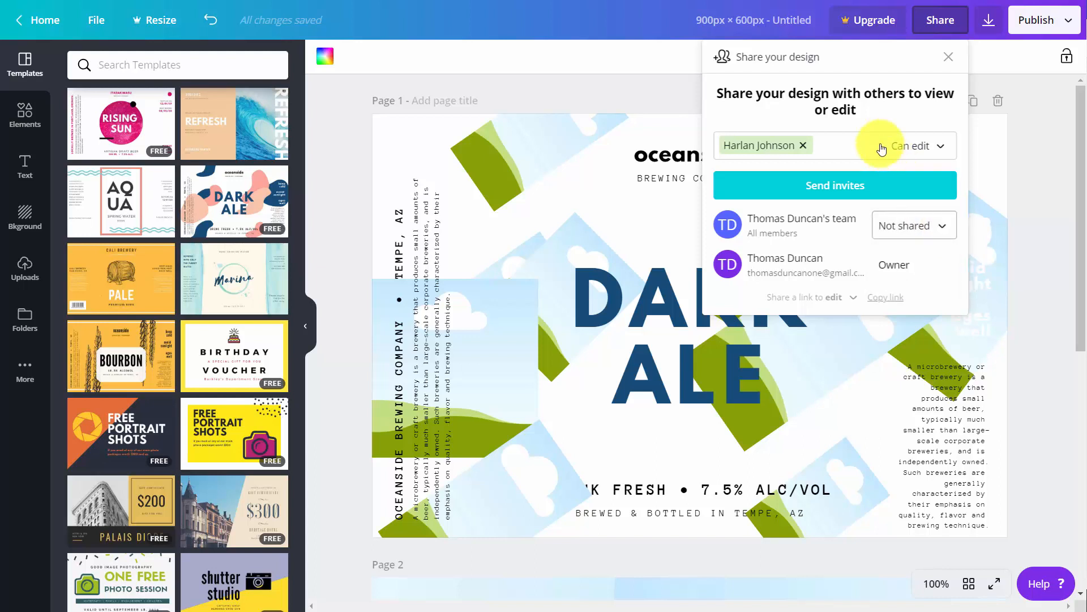
click(833, 190)
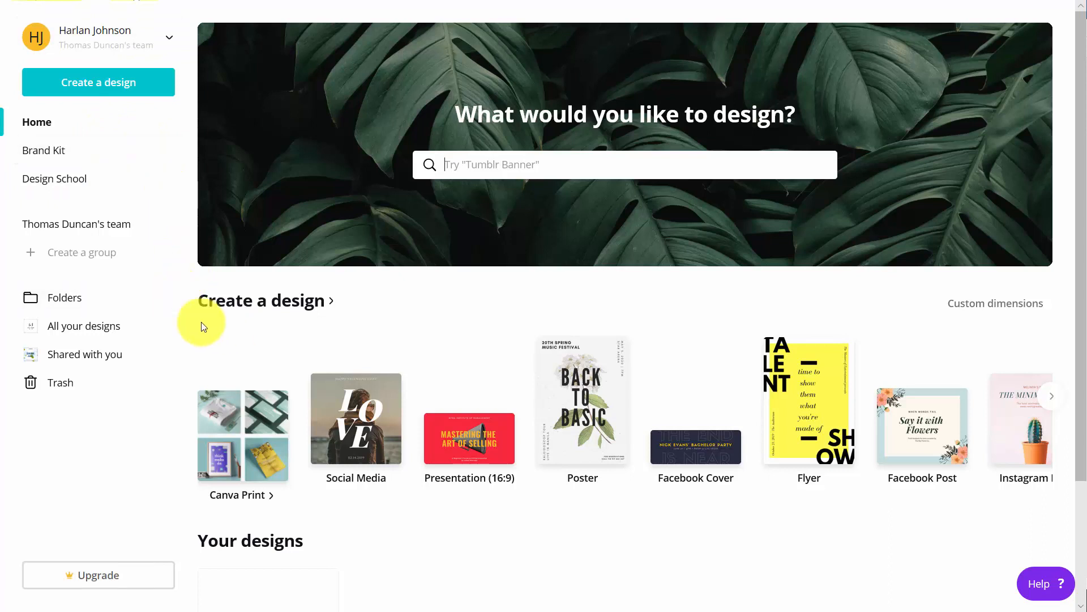
In the invited member's account, open the shared Dark Ale design for editing and change its headline to "Duke Video".
click(86, 362)
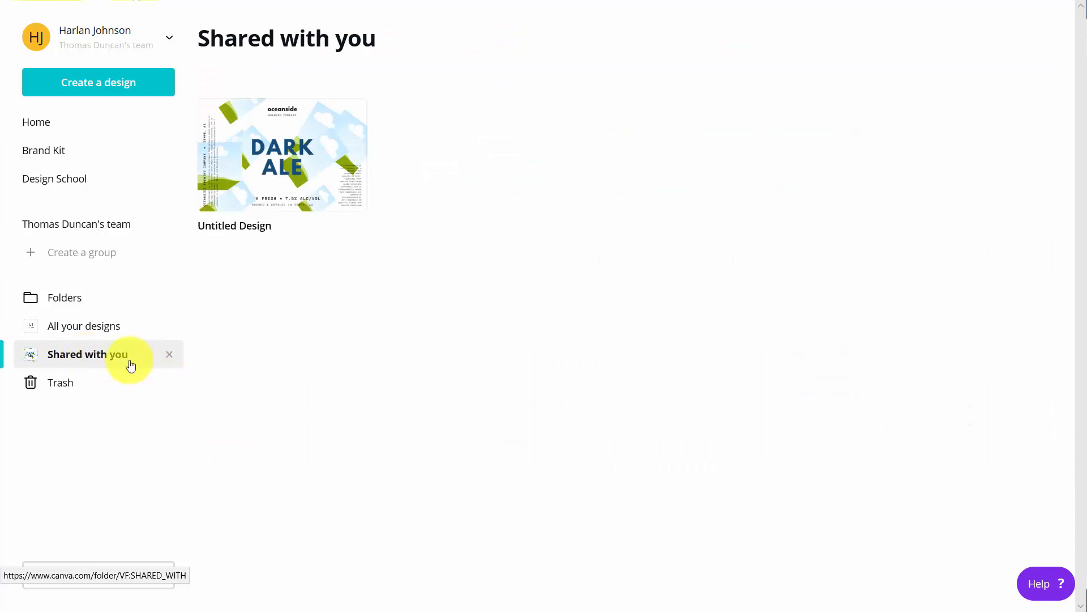
click(287, 149)
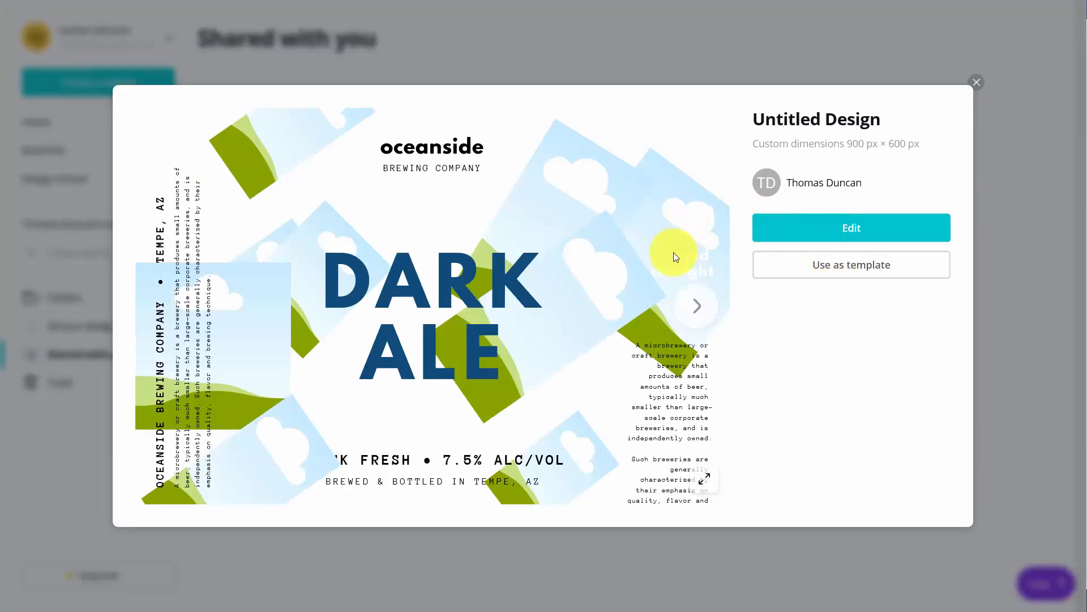
click(847, 227)
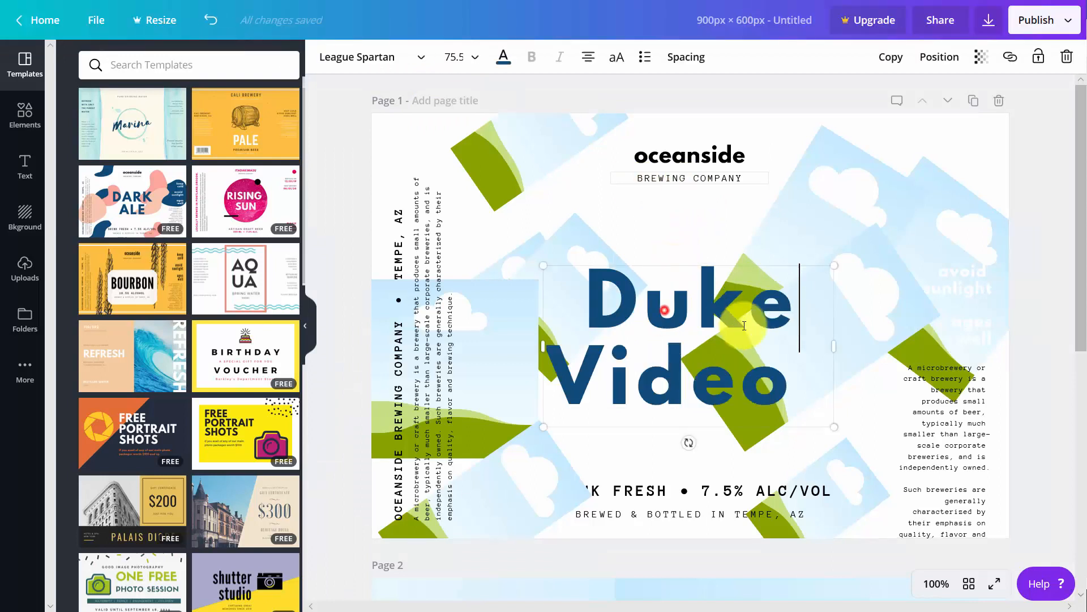
Review the publishing destinations offered for the shared design.
click(1065, 22)
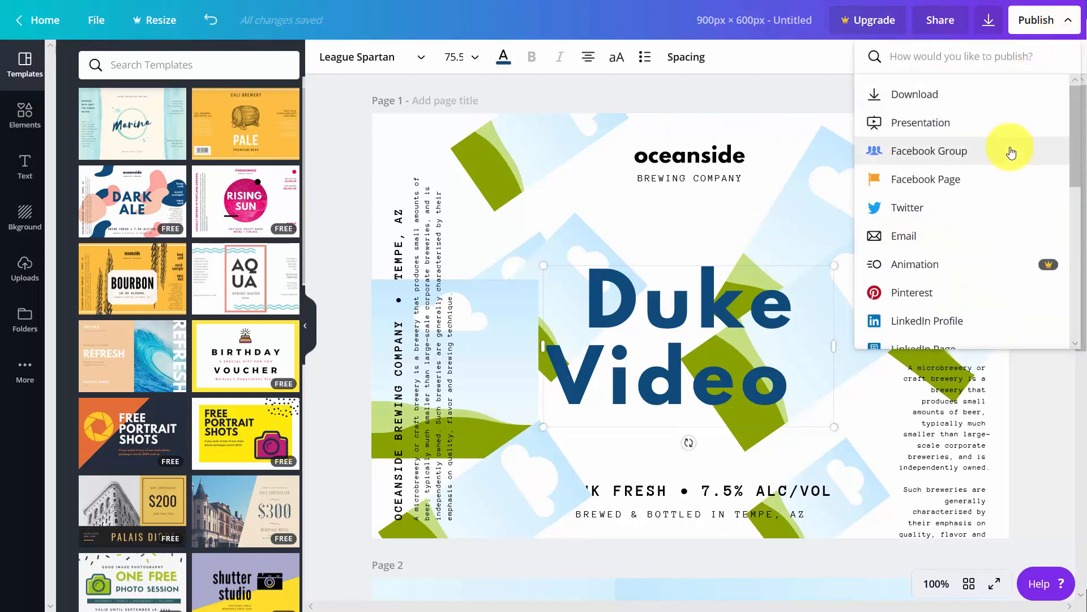
click(798, 116)
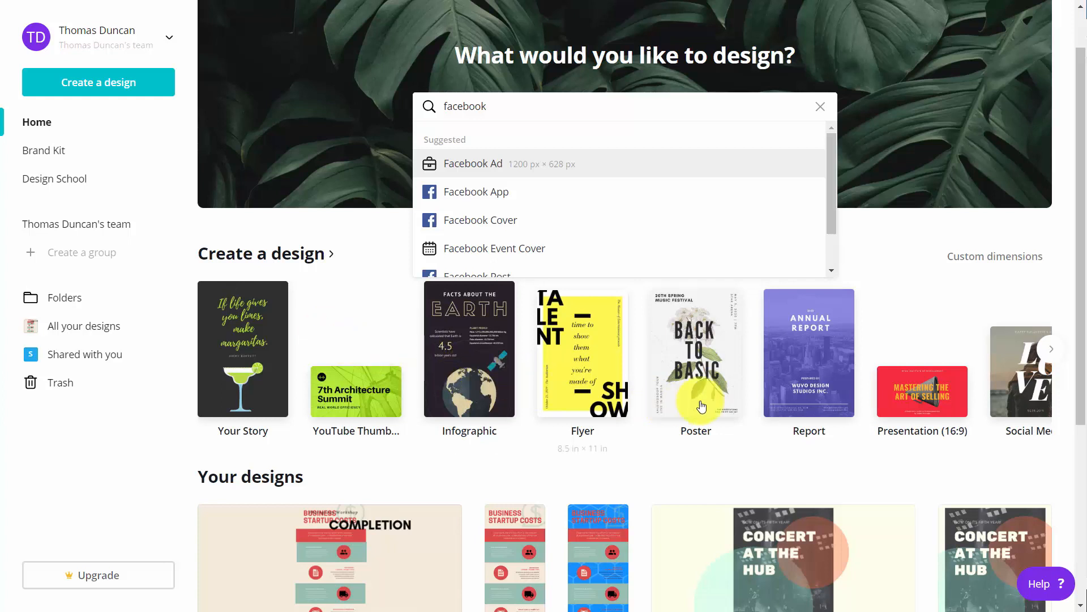
Create a Presentation (16:9) design and apply the "Our Mission" page of the Pink and White Geometric Gradient Memphis Creative Presentation template.
click(903, 395)
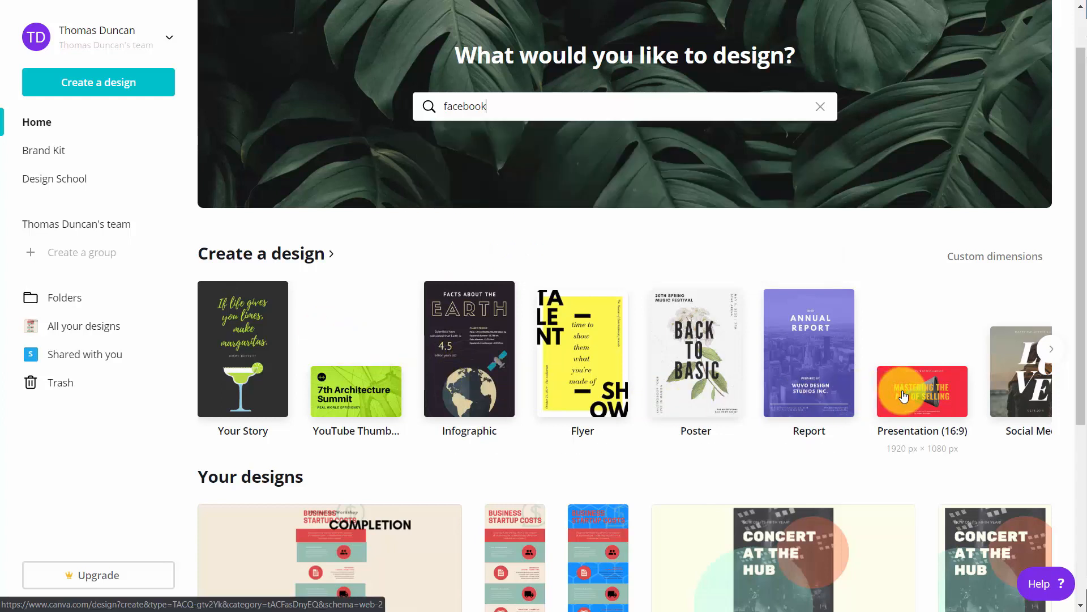
click(905, 396)
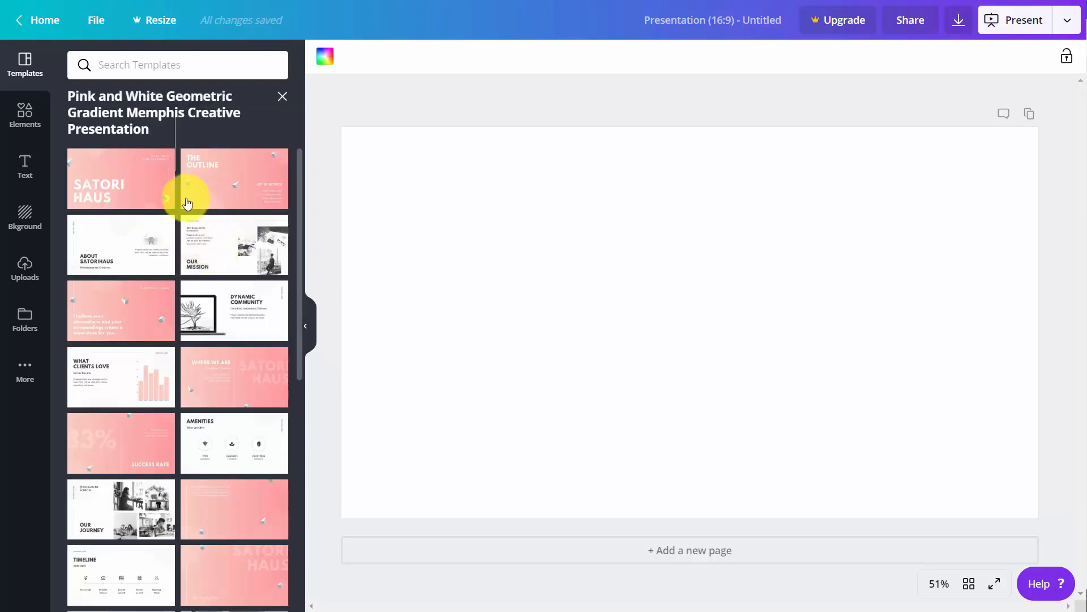
click(235, 242)
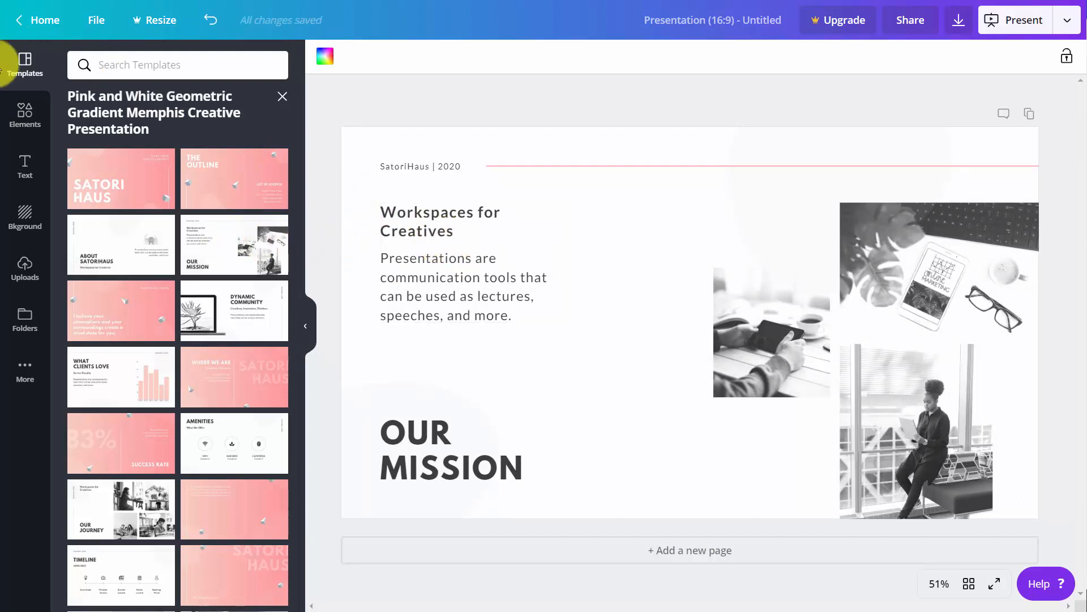
Browse the Elements library, comparing its full collection with the Photos and Graphics categories.
click(23, 118)
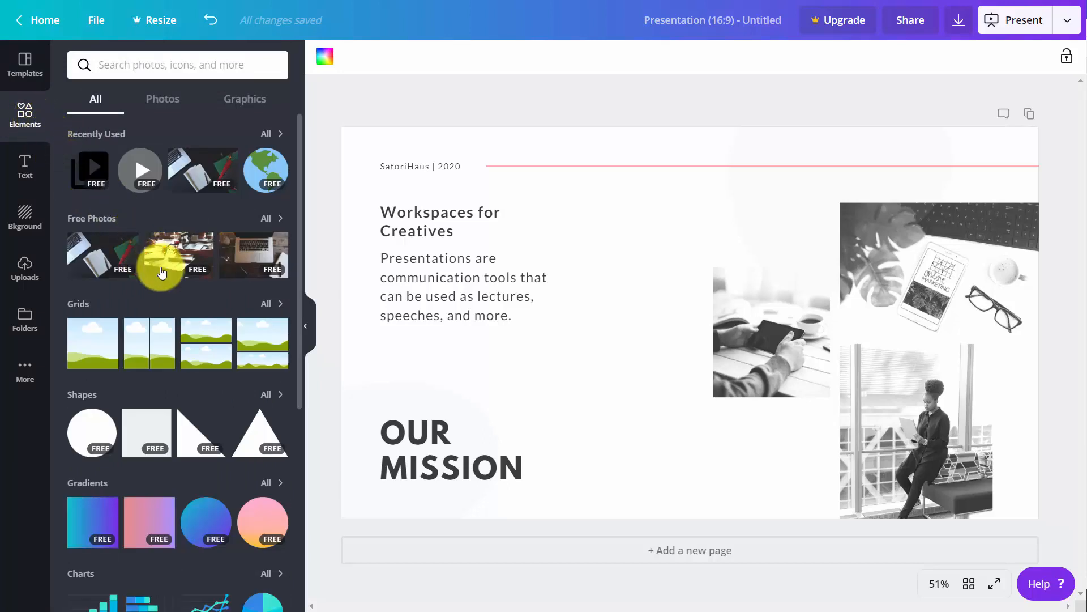
scroll(194, 312, down, 5)
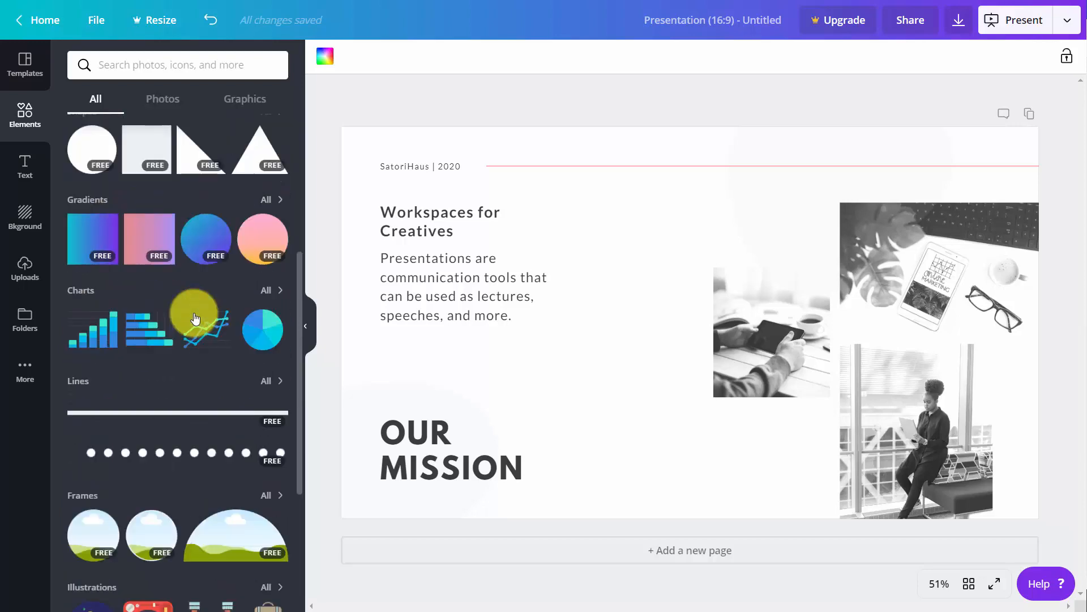
scroll(193, 312, up, 4)
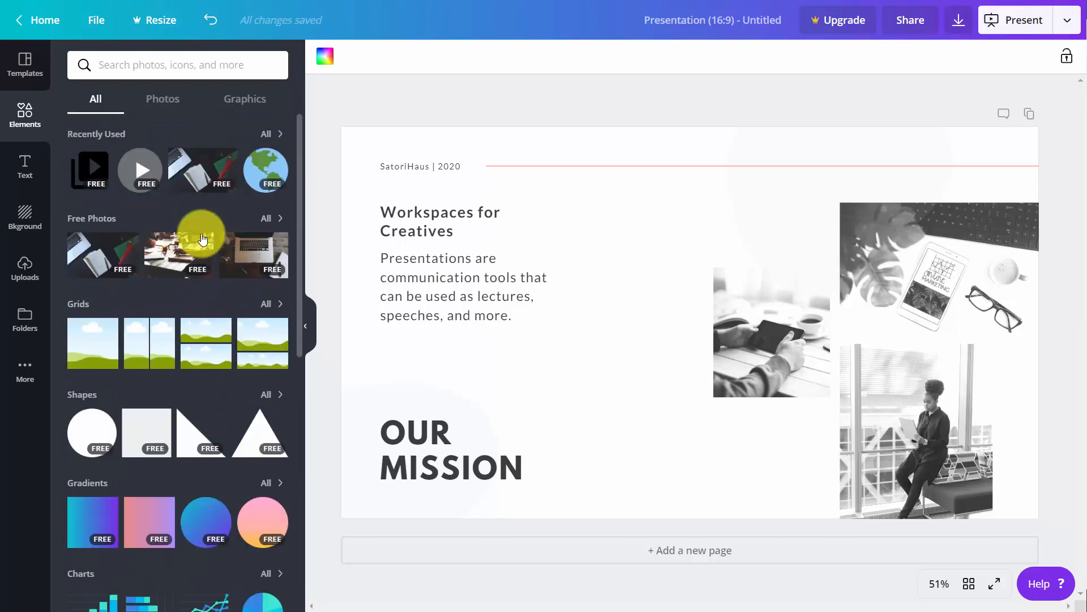
click(167, 103)
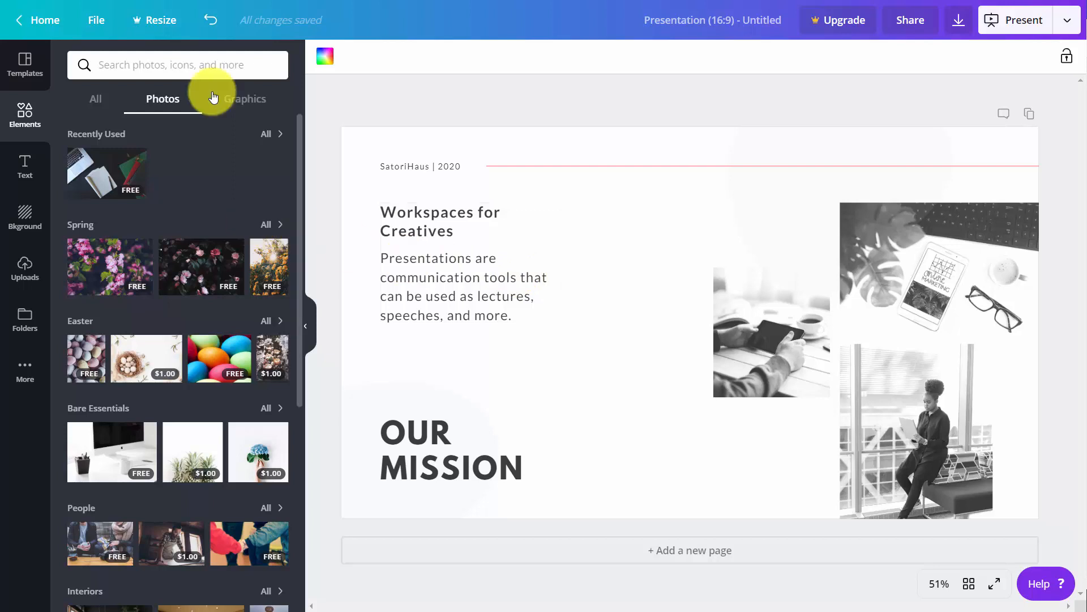
click(249, 102)
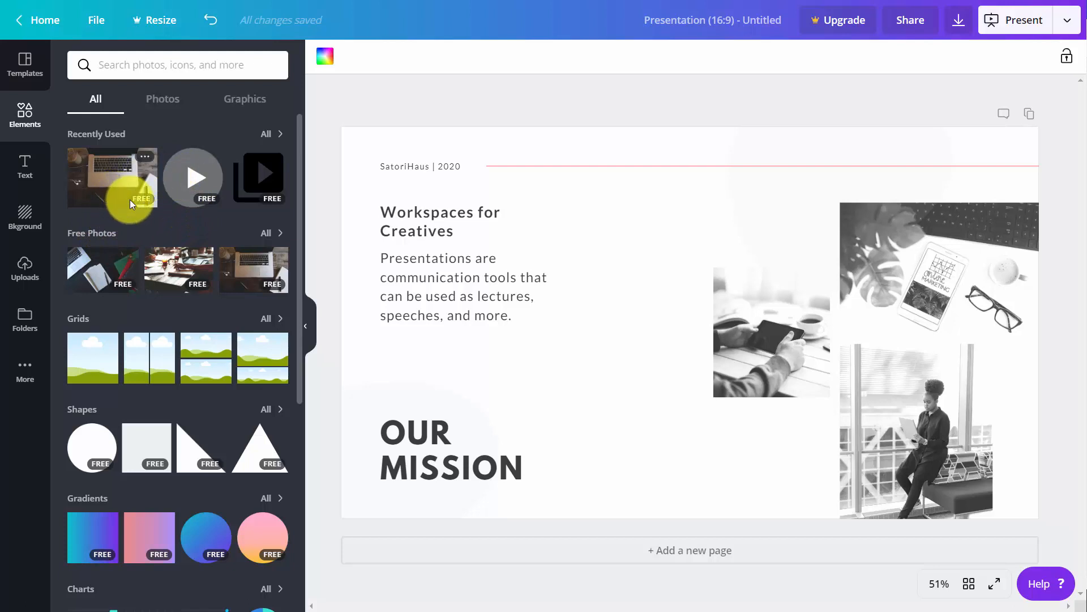
click(114, 232)
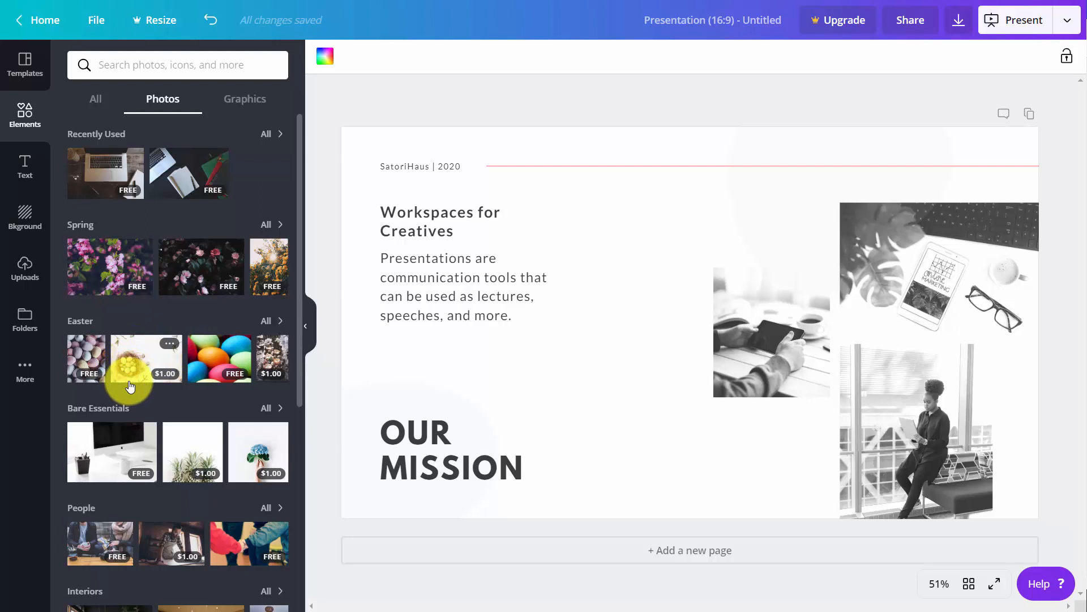
Try adding the $1.00 Easter nest photo to the slide and purchasing it to remove the watermarks.
click(144, 360)
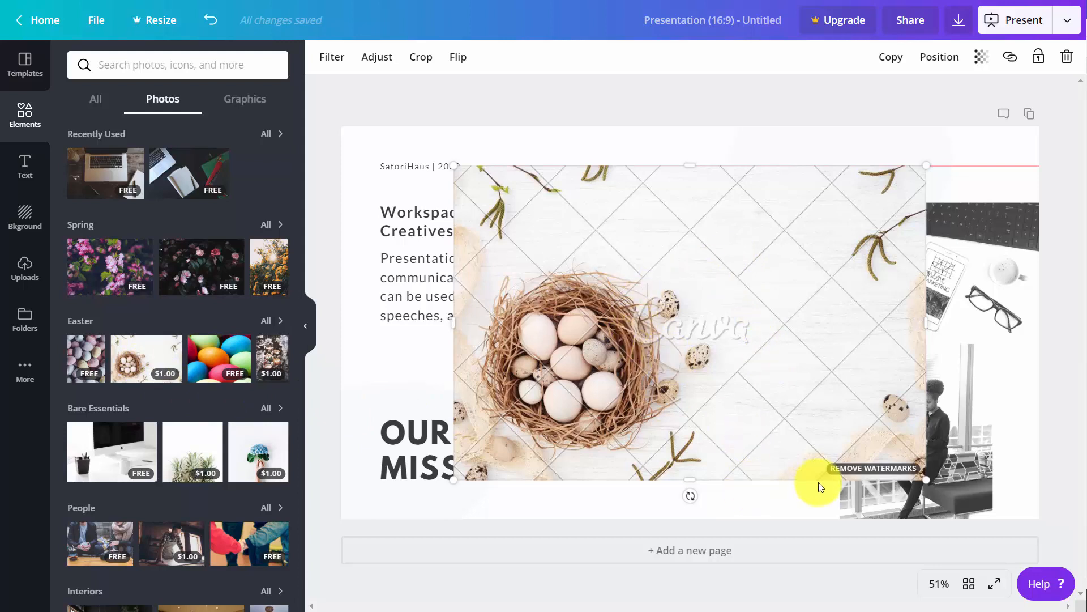
click(864, 473)
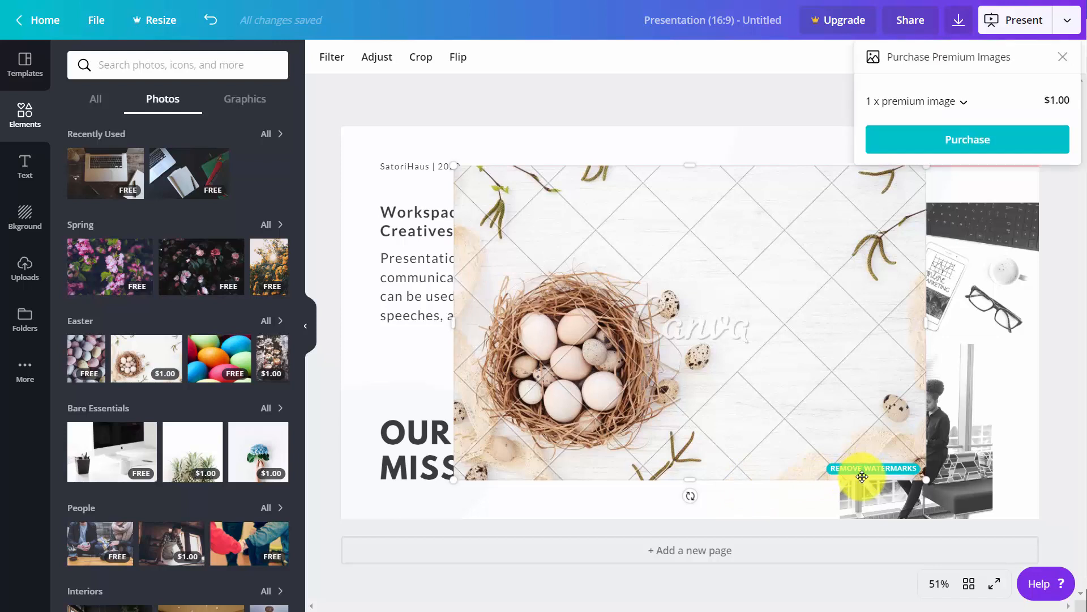
click(957, 146)
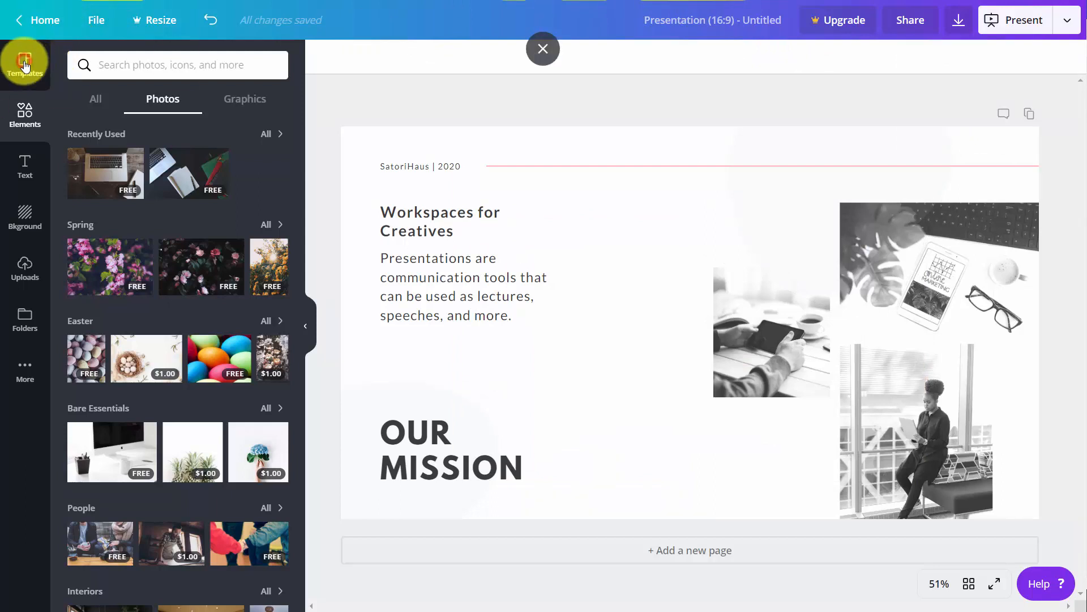
Leave the current template's page list and look over the presentation template categories.
click(24, 63)
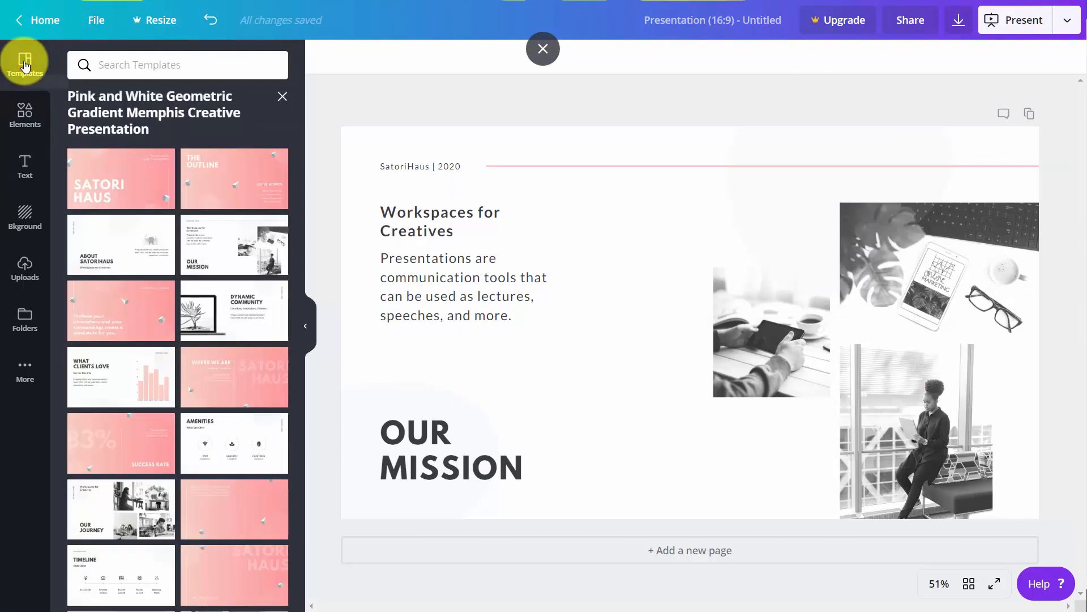
click(286, 100)
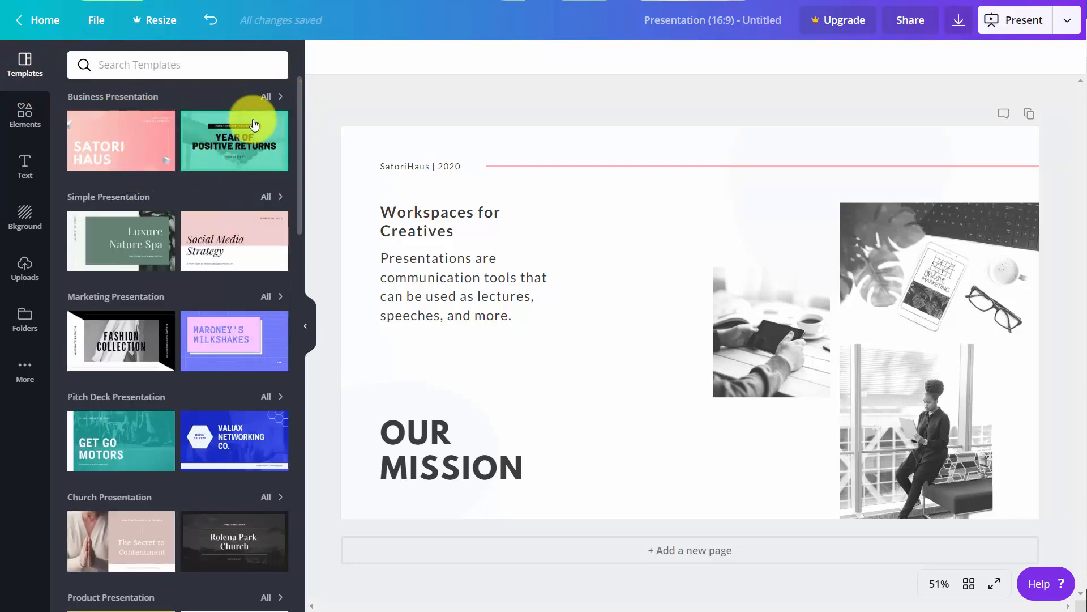
mouse_move(227, 127)
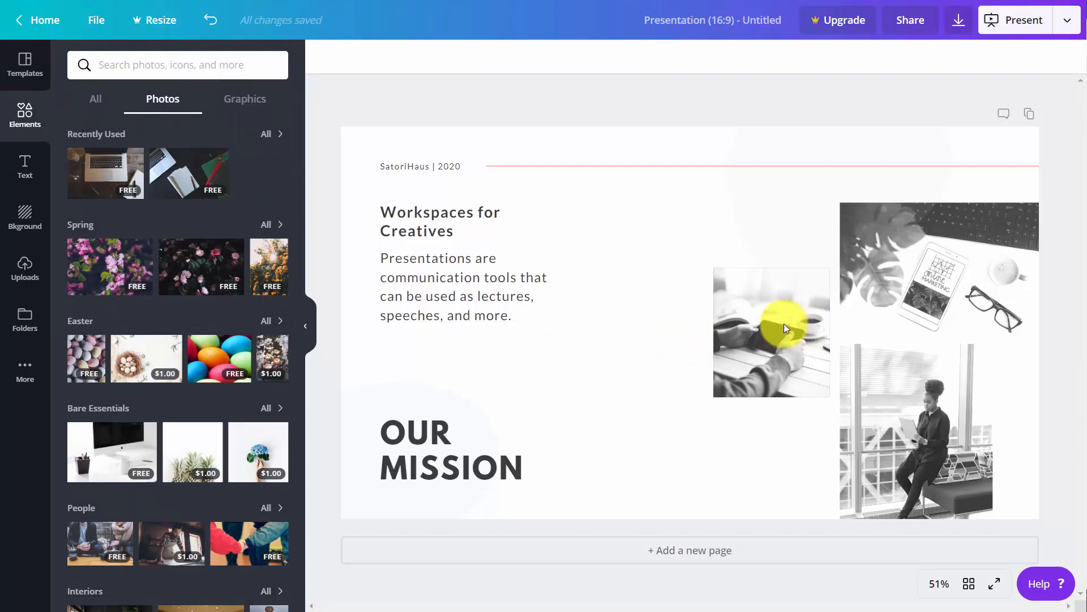
Try shrinking and deleting the tablet photo in the middle of the slide, and undo both changes.
click(739, 311)
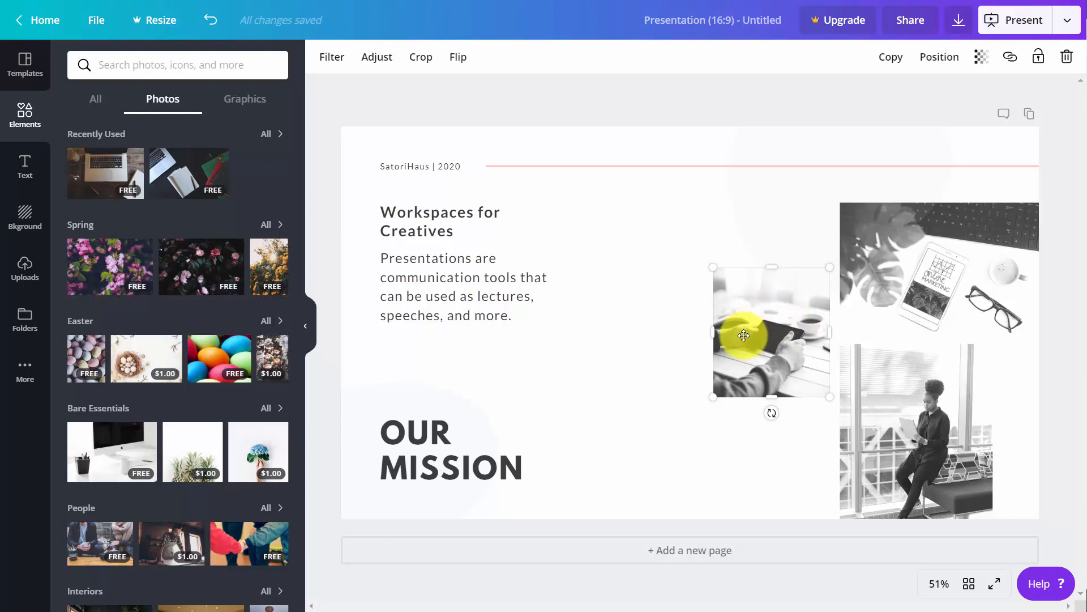
mouse_move(771, 411)
mouse_down()
mouse_move(790, 392)
mouse_move(771, 413)
mouse_up()
click(773, 299)
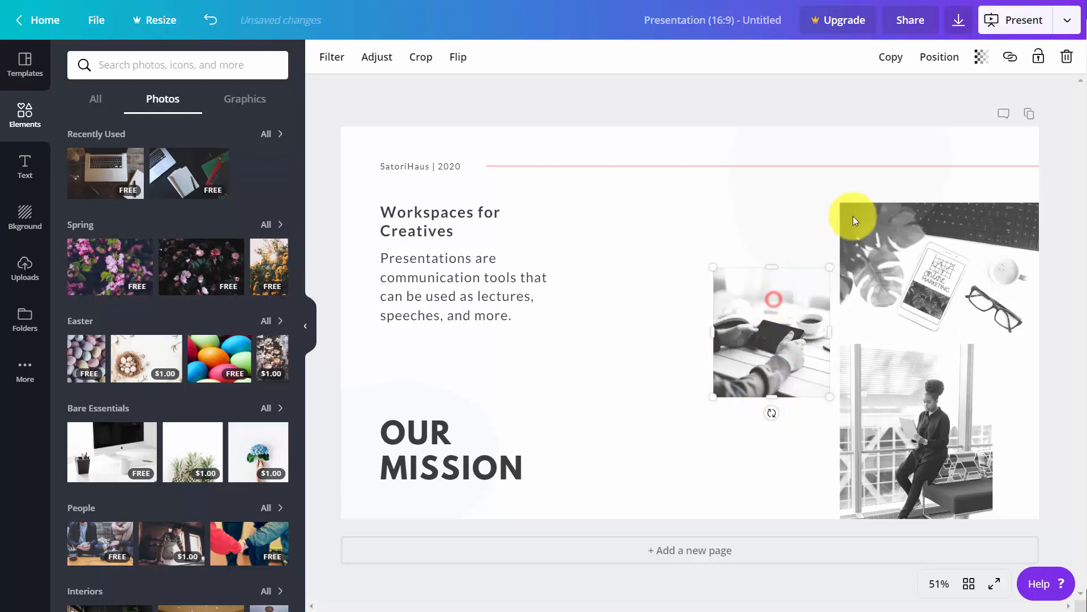
drag(827, 264, 784, 317)
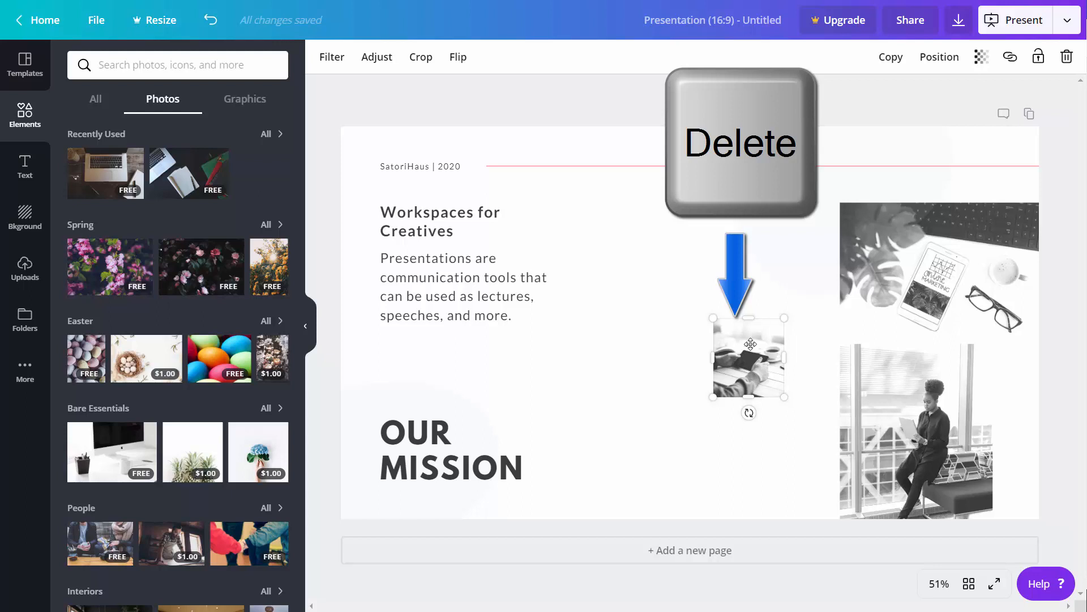
key(Delete)
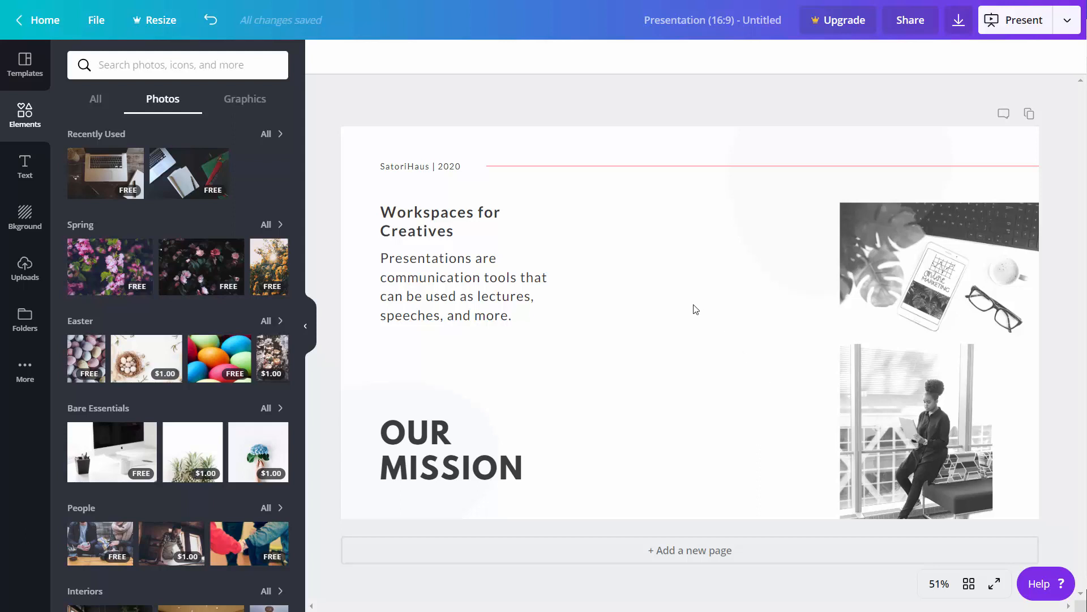
click(211, 22)
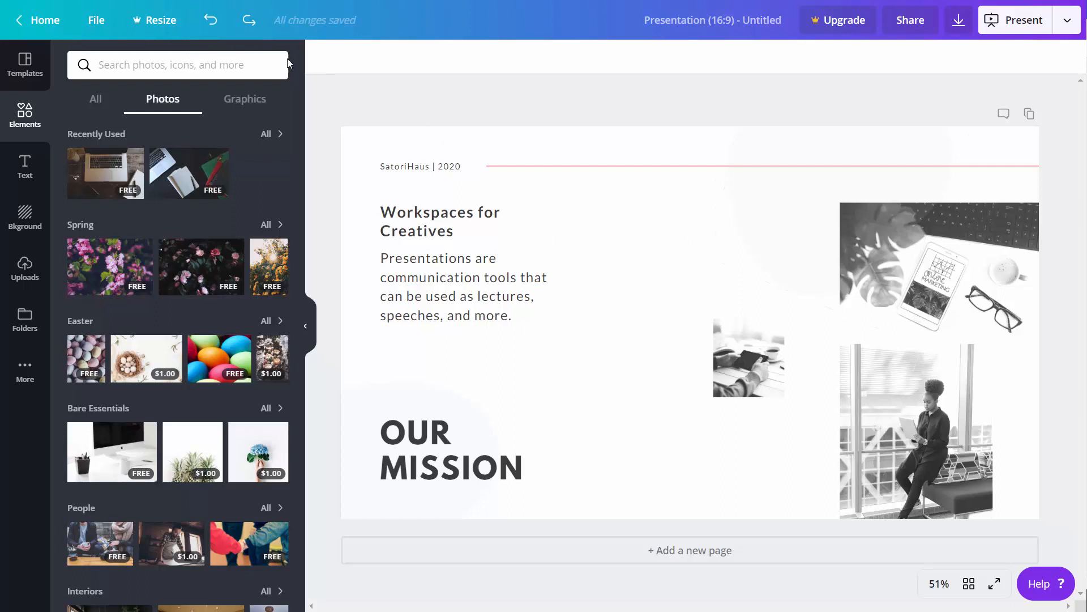
click(214, 24)
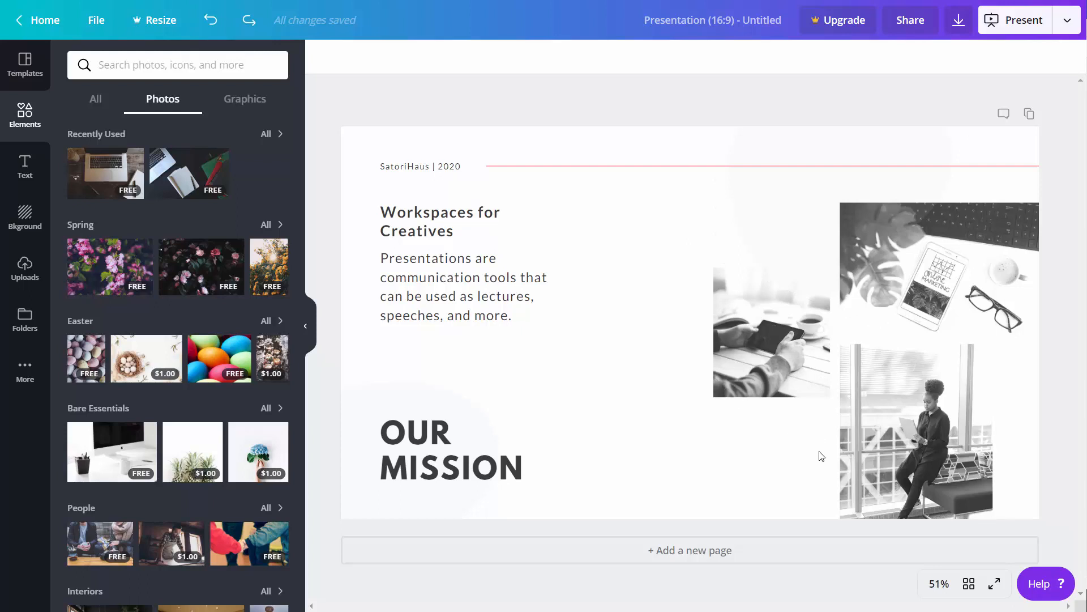
Replace the tablet photo with the free laptop photo from Recently Used, scaled down and placed beside the two existing photos.
click(774, 322)
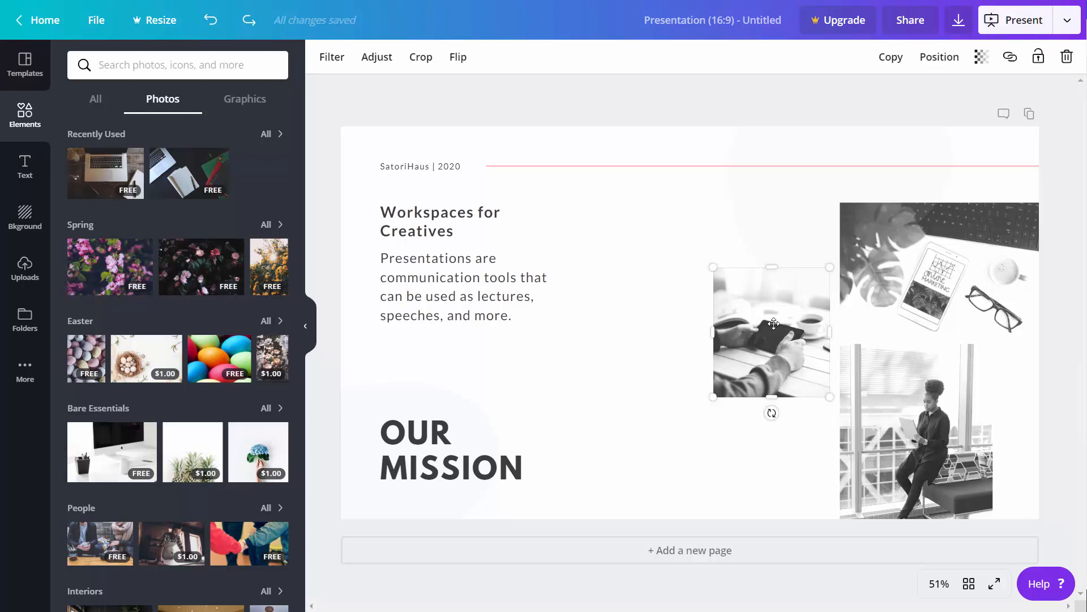
key(Delete)
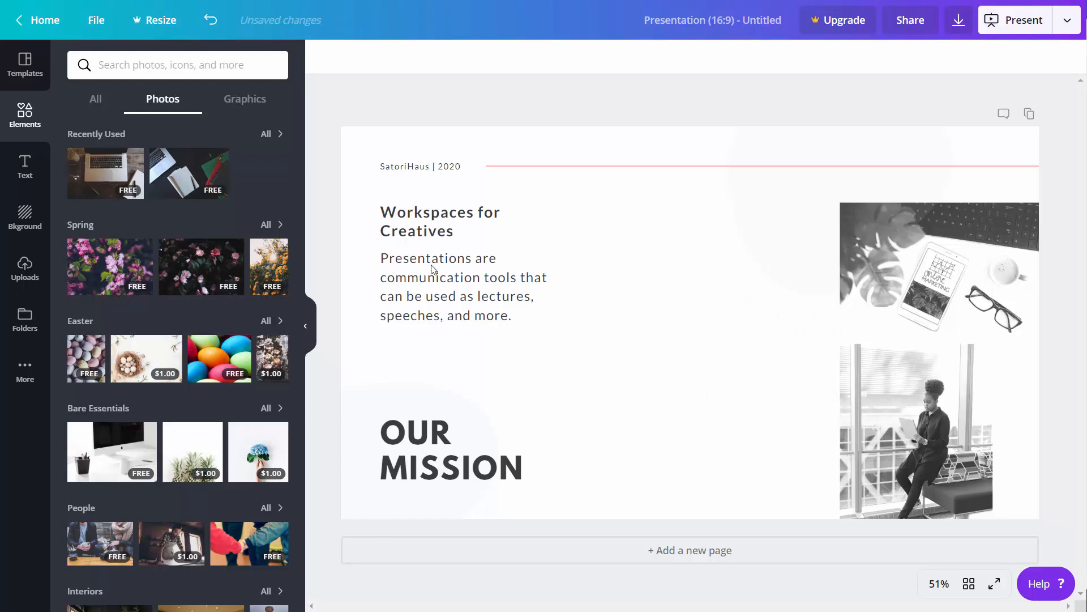
click(107, 176)
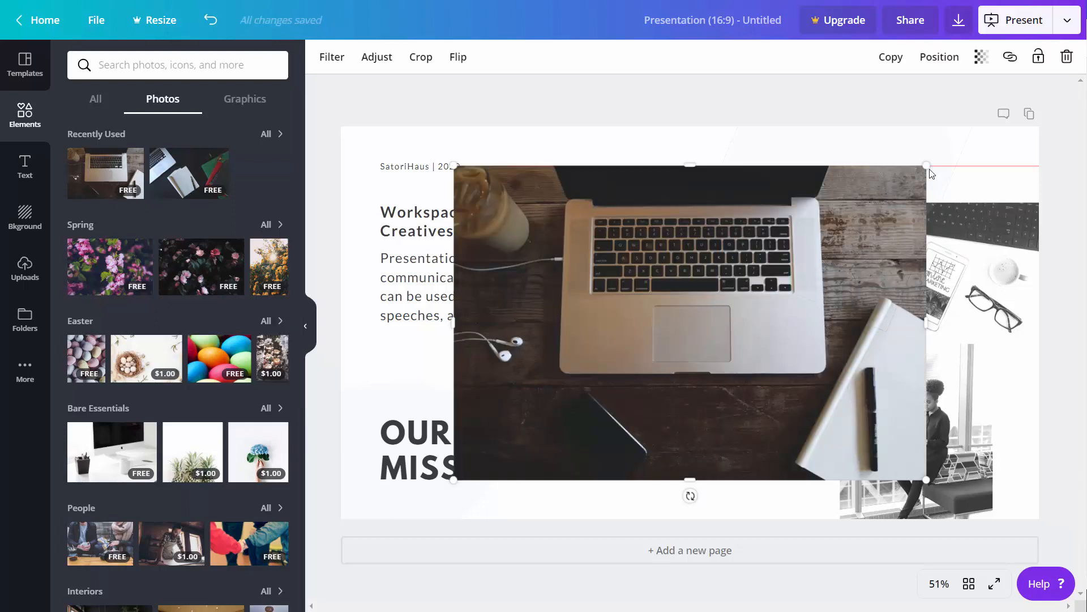
drag(864, 212, 623, 323)
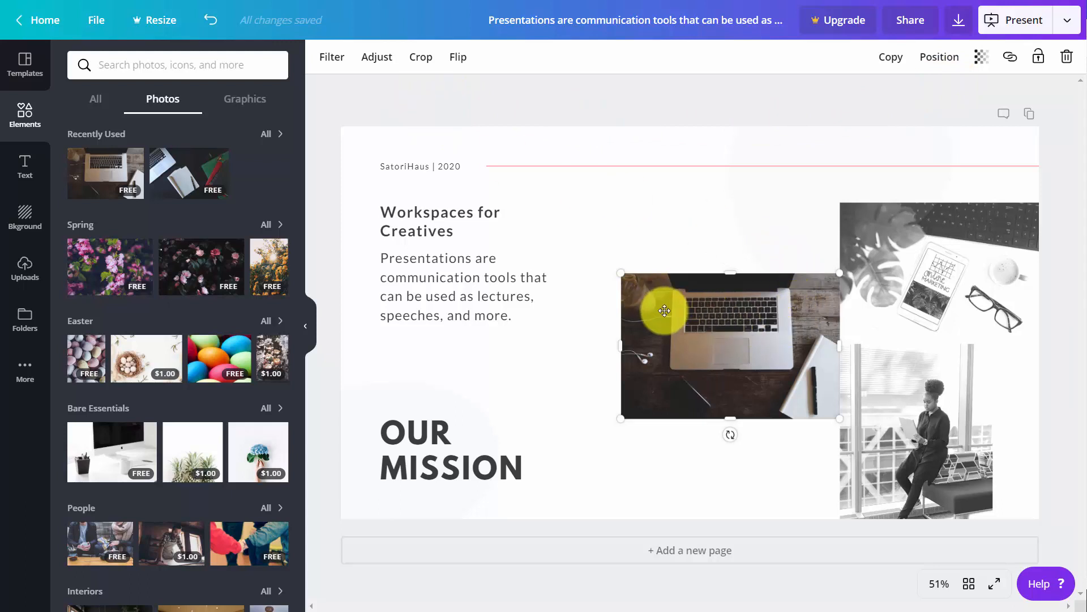
Apply the Greyscale filter to the laptop photo.
click(715, 267)
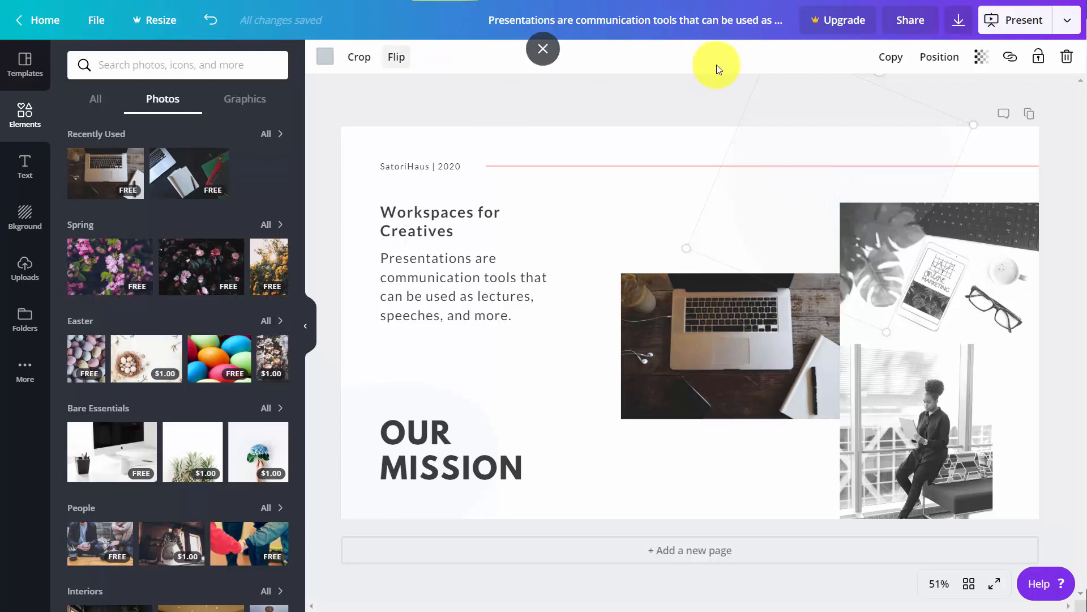
click(743, 322)
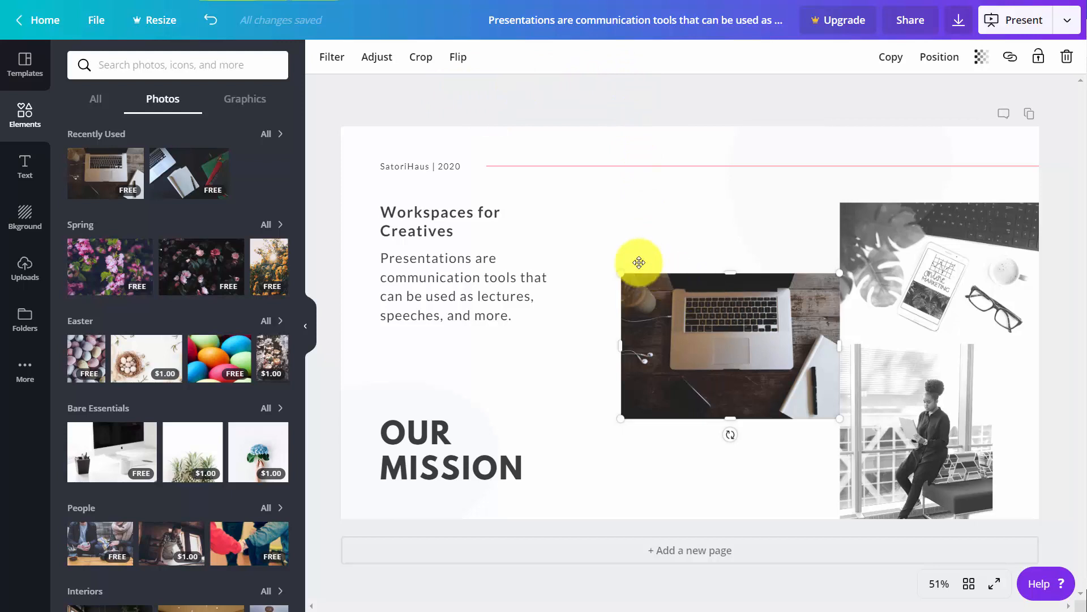
click(326, 61)
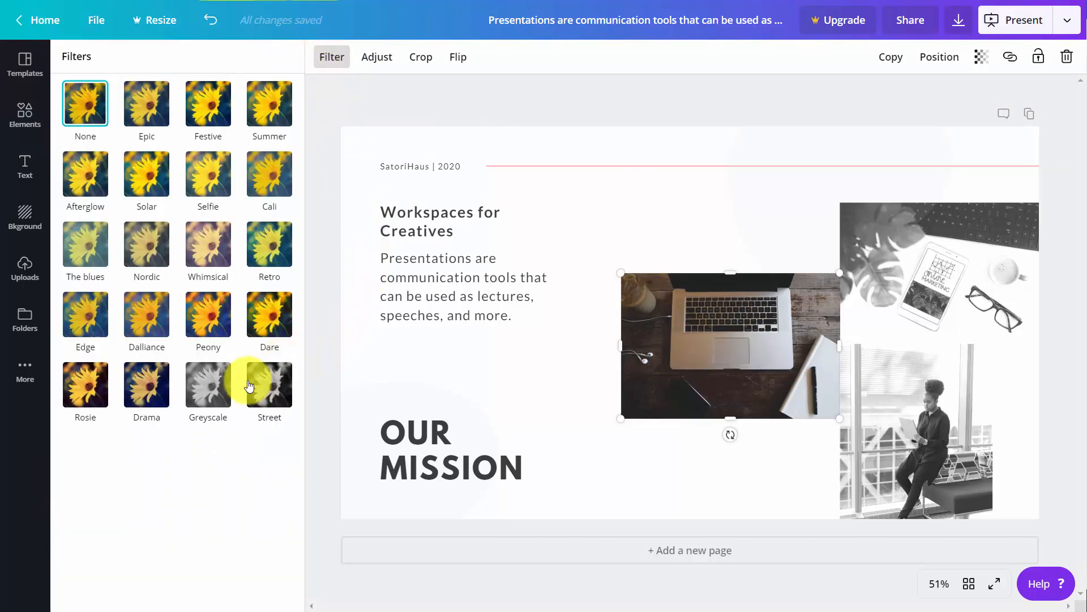
click(207, 374)
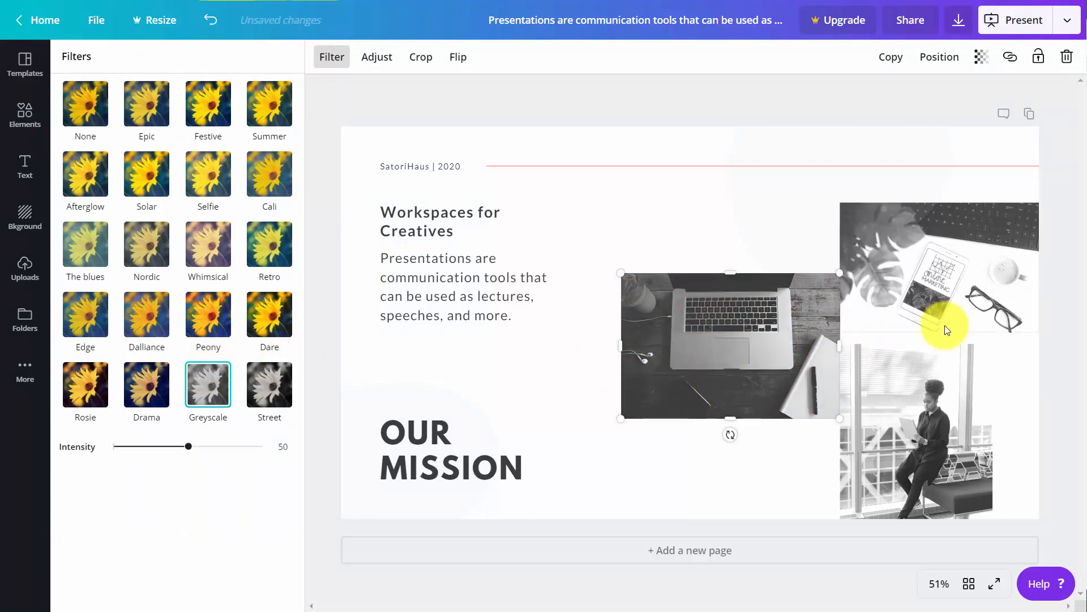
Check the laptop photo's adjustment and crop options without changing them, and flip the photo horizontally.
click(377, 57)
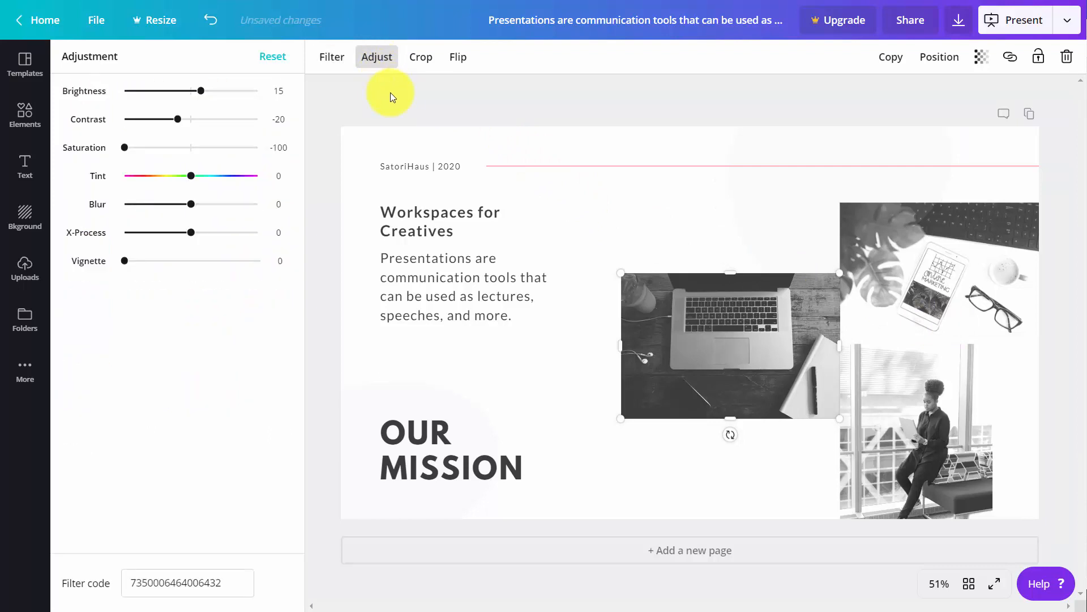
click(422, 63)
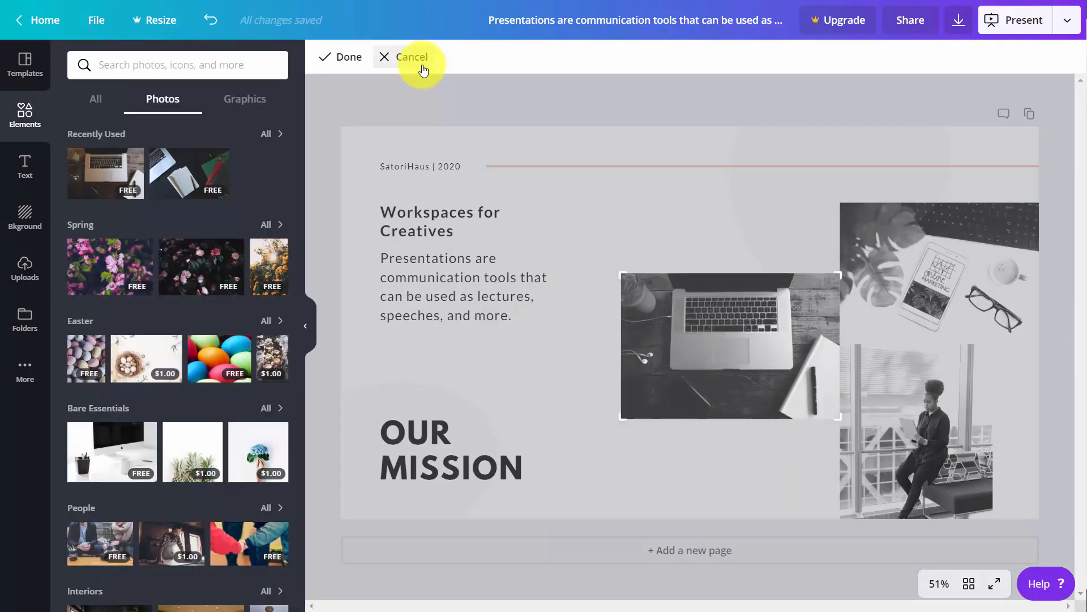
click(423, 70)
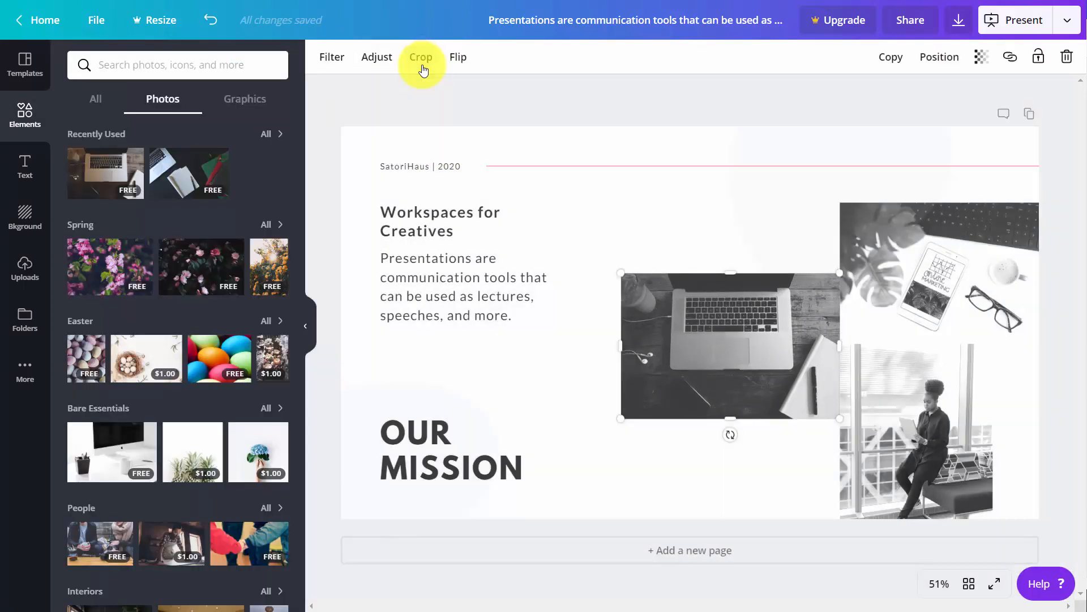
click(457, 63)
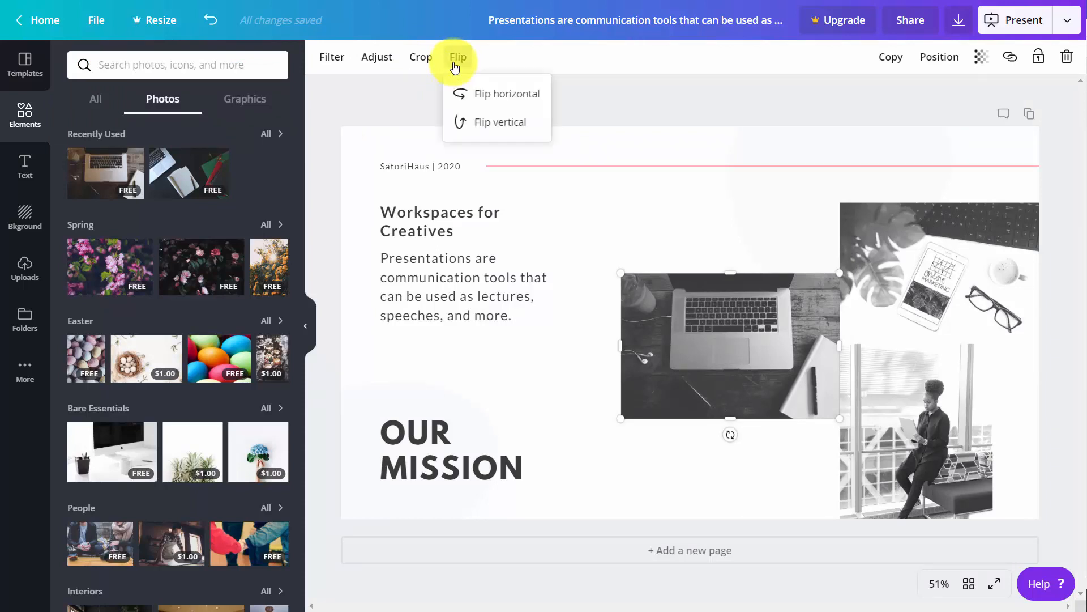
click(480, 101)
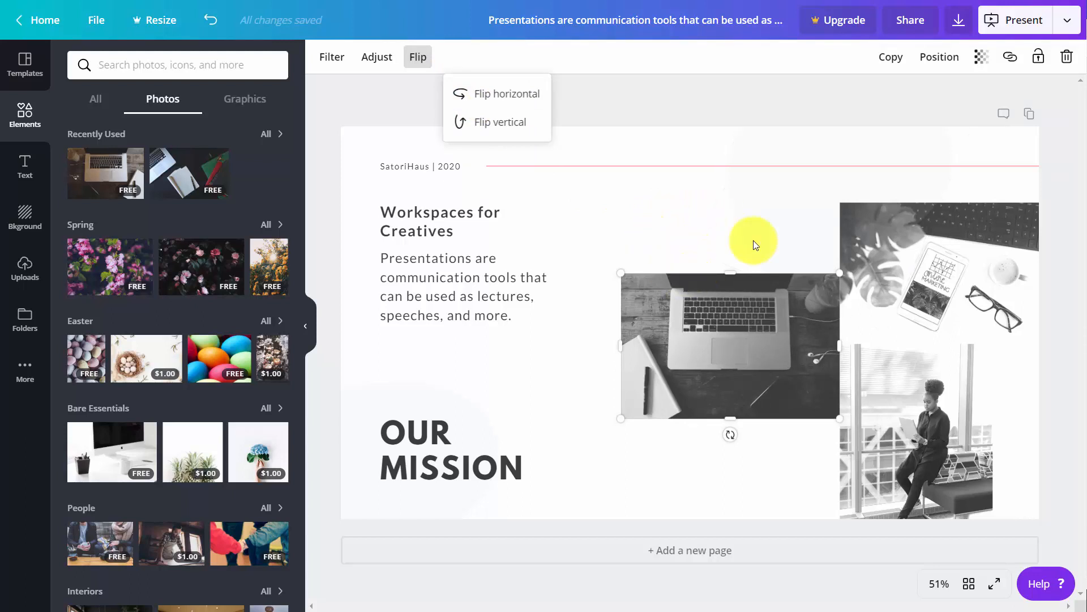
Try duplicating the laptop photo and deleting the copy, and try aligning the original to the page top before undoing it.
click(884, 62)
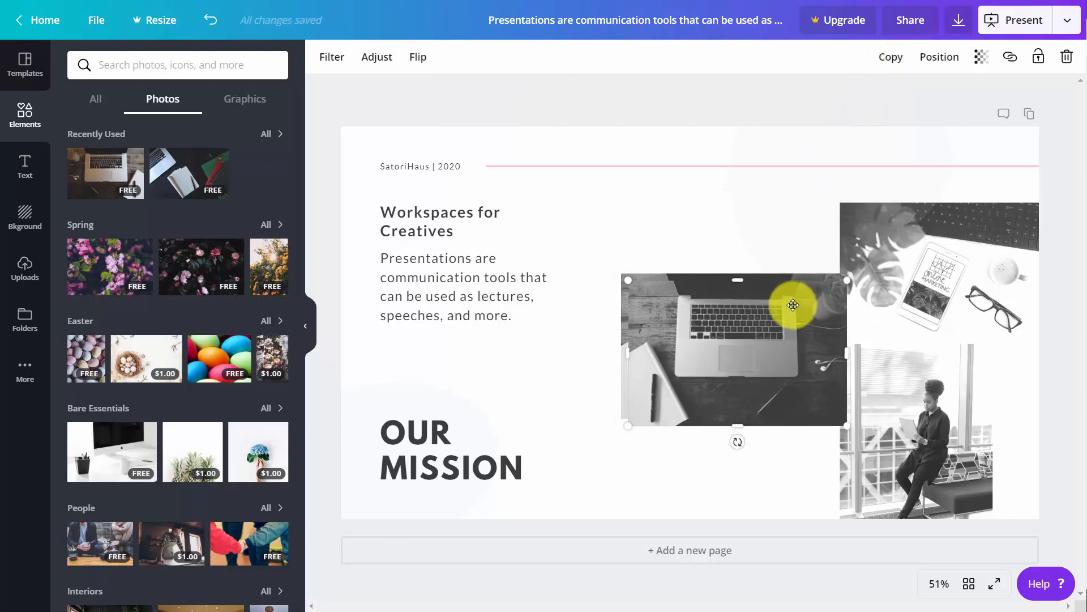
key(Delete)
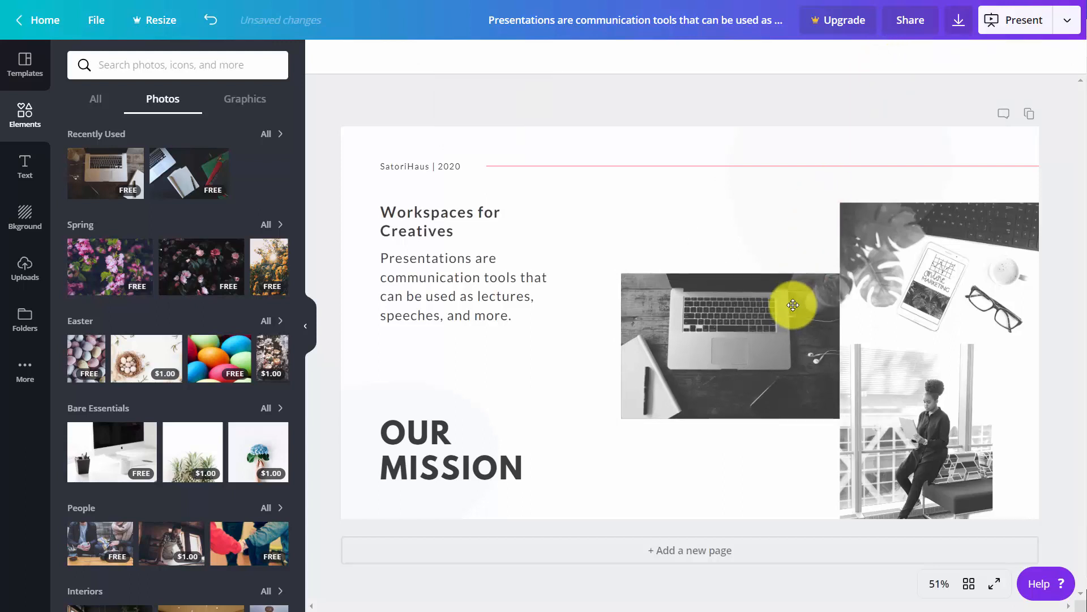
click(742, 348)
click(931, 57)
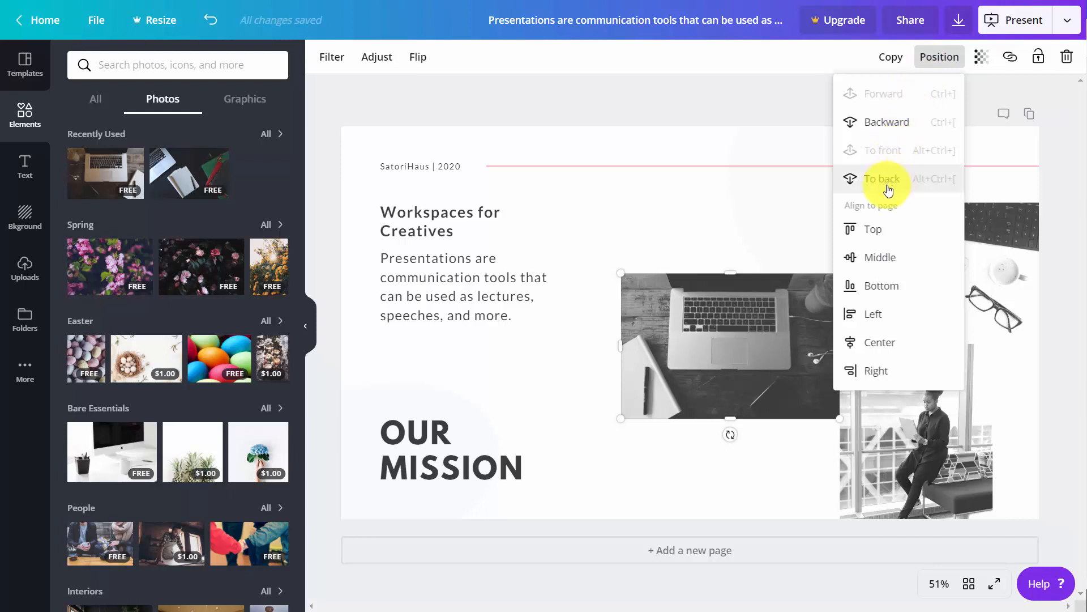
click(877, 235)
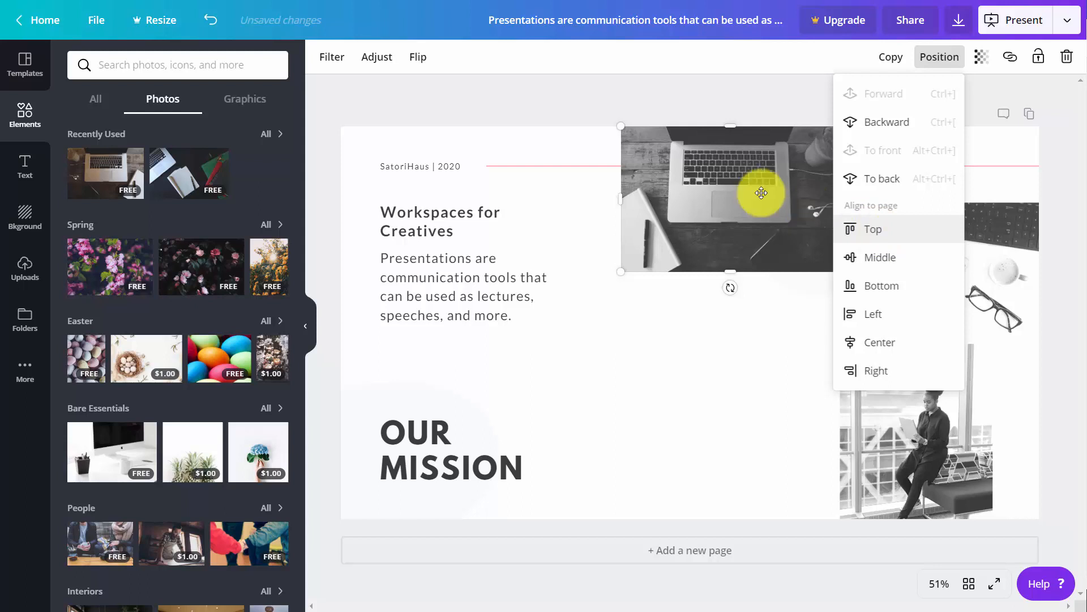
click(218, 30)
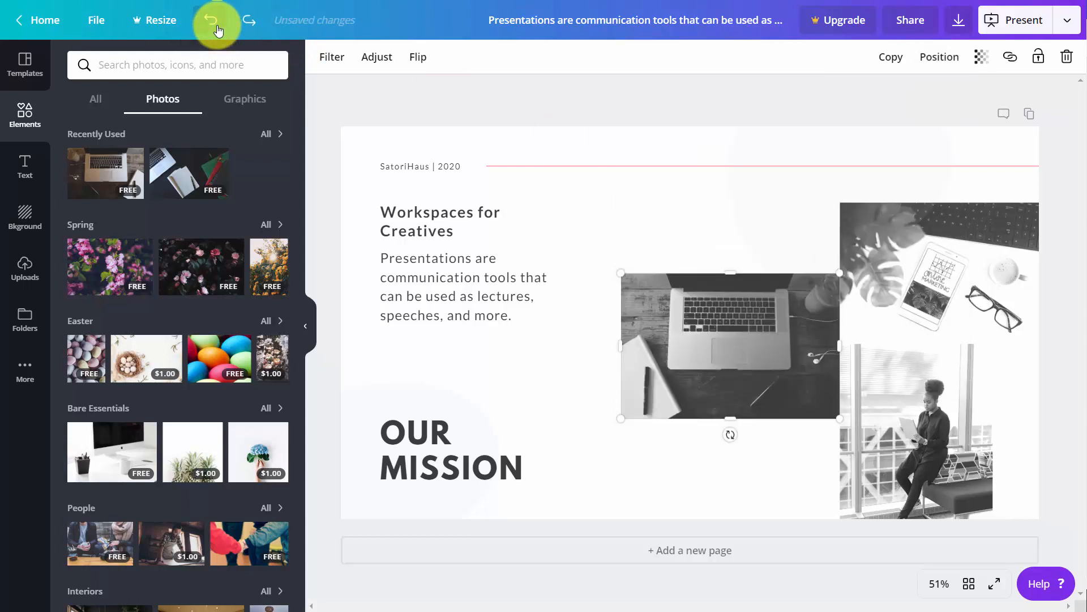
Try out the laptop photo's transparency, leaving it at 100, and view its link option without entering a link.
click(984, 63)
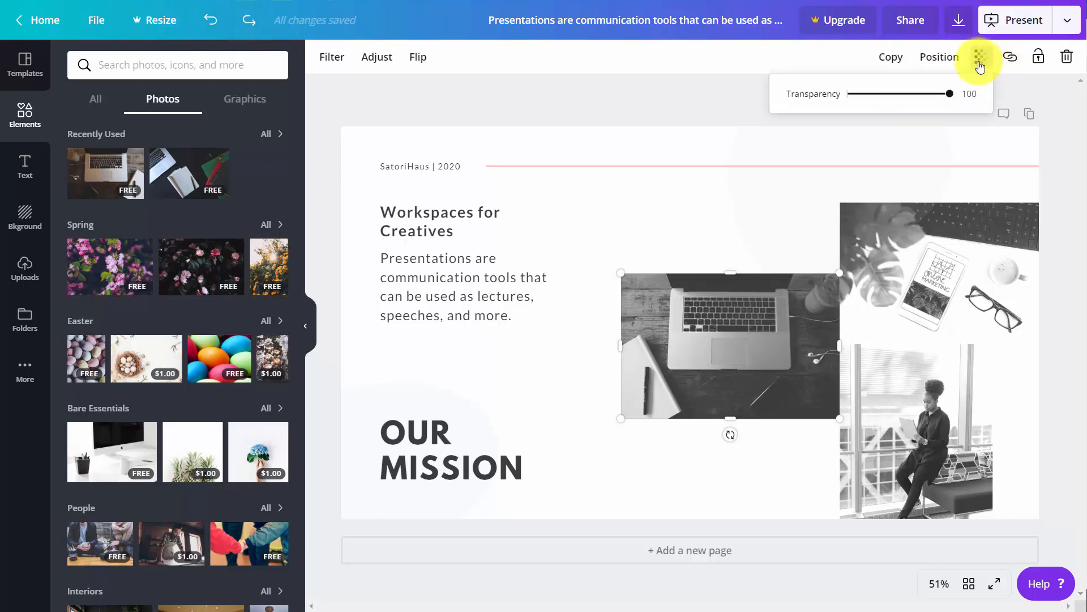
drag(950, 97, 974, 94)
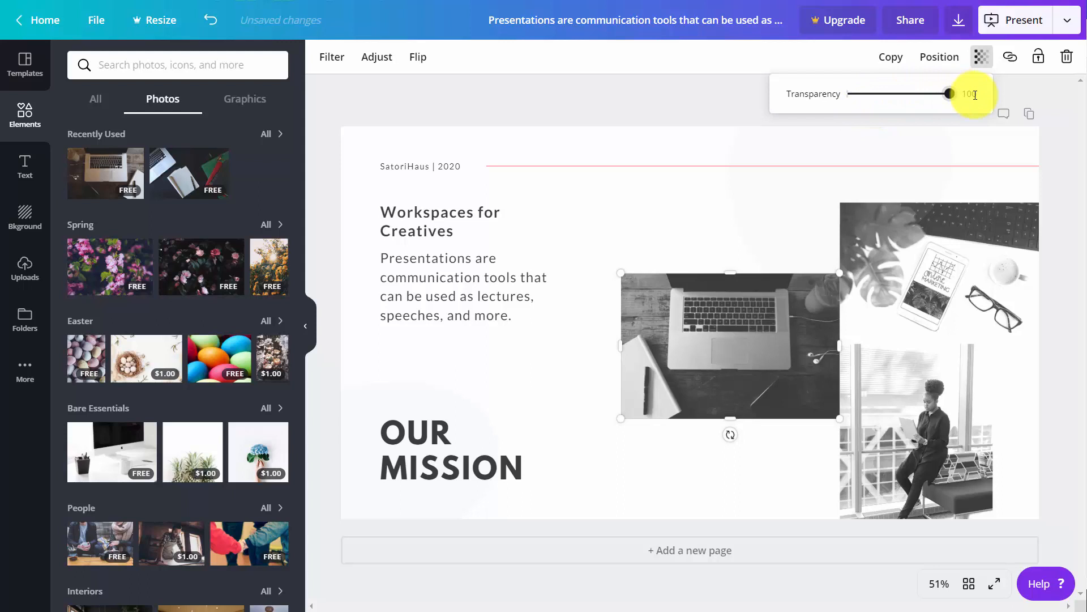
click(1010, 58)
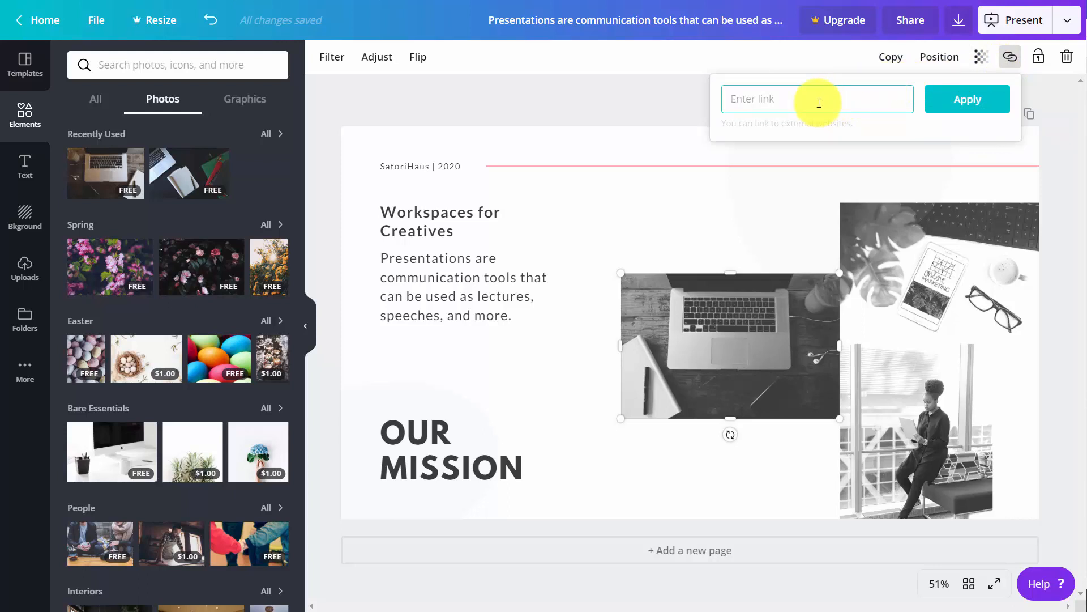
click(692, 161)
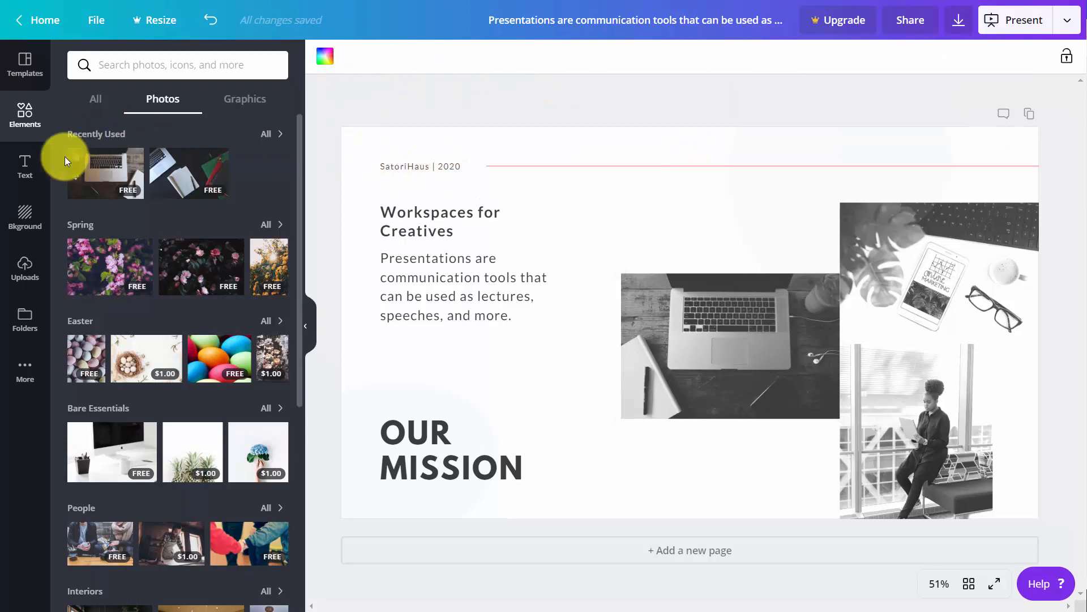
Try adding a default heading text box to the slide and undo it.
click(25, 169)
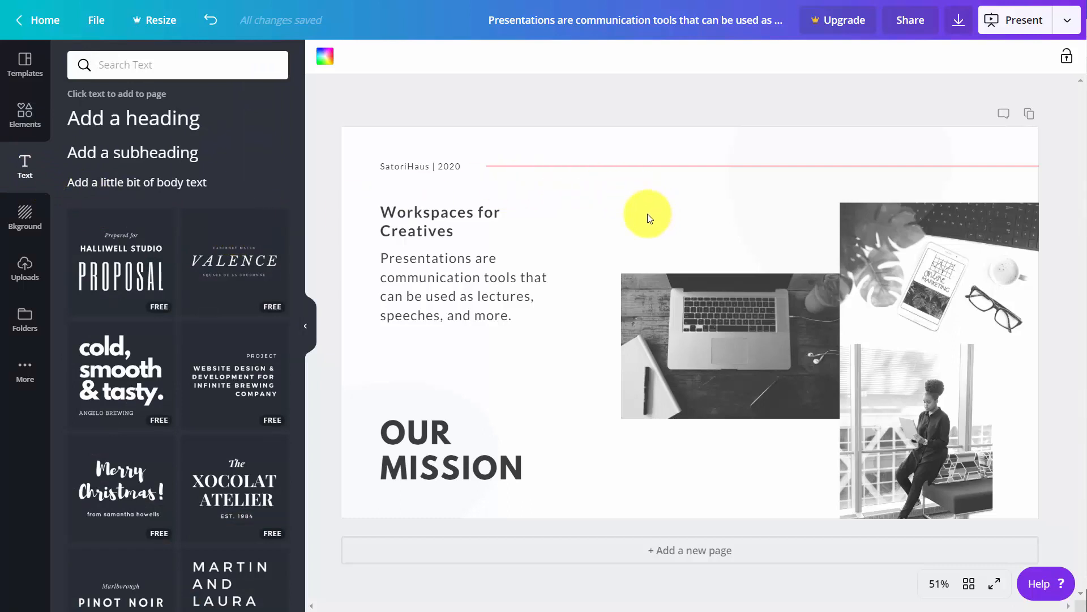
click(158, 124)
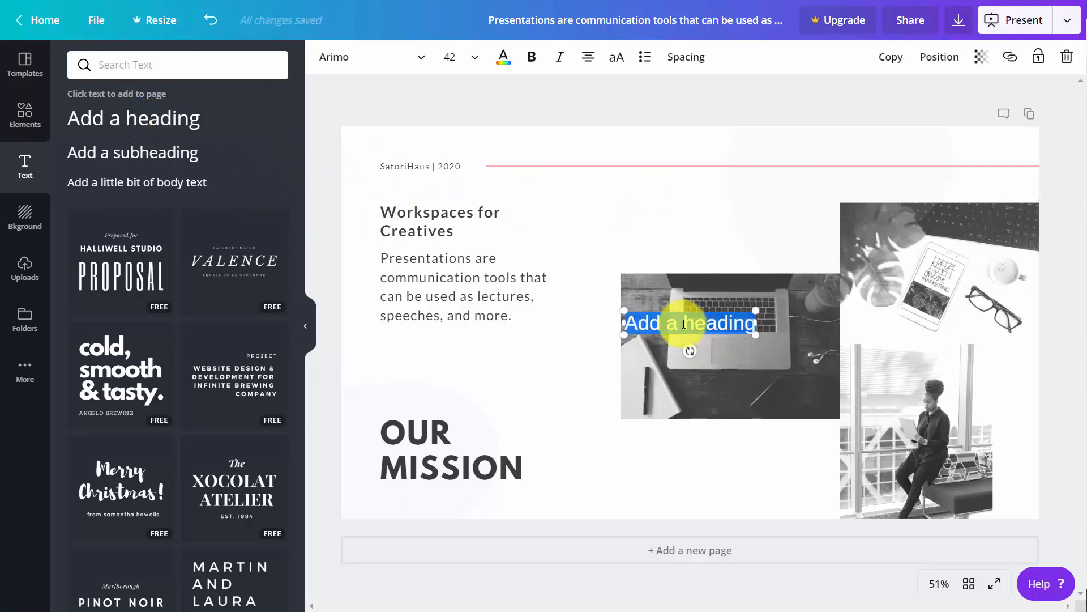
key(ctrl+z)
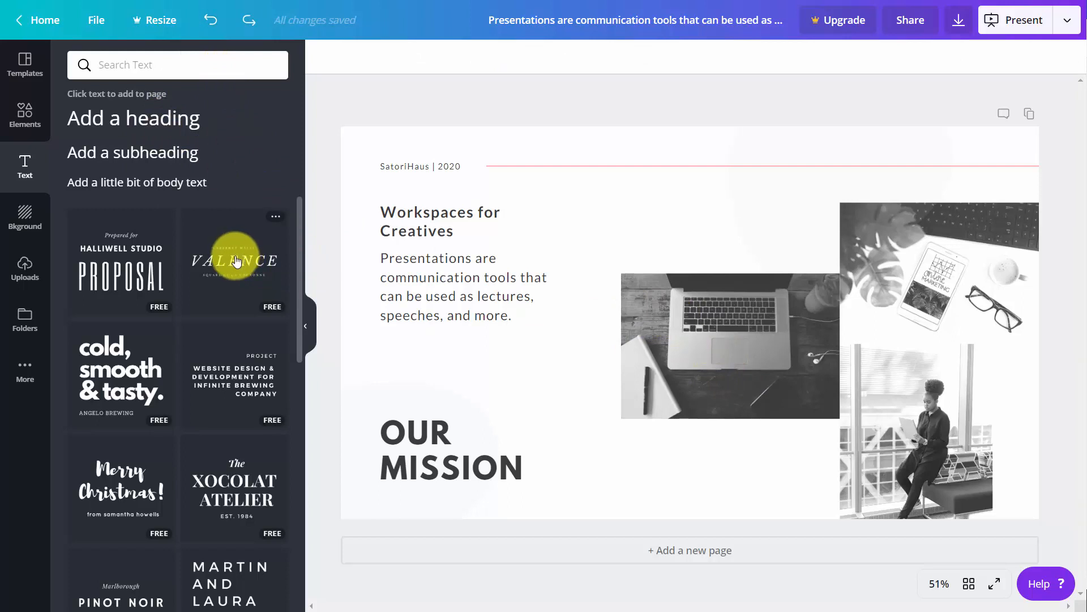
Try placing the VALENCE text combination above the laptop photo and check its main line's formatting options.
click(237, 262)
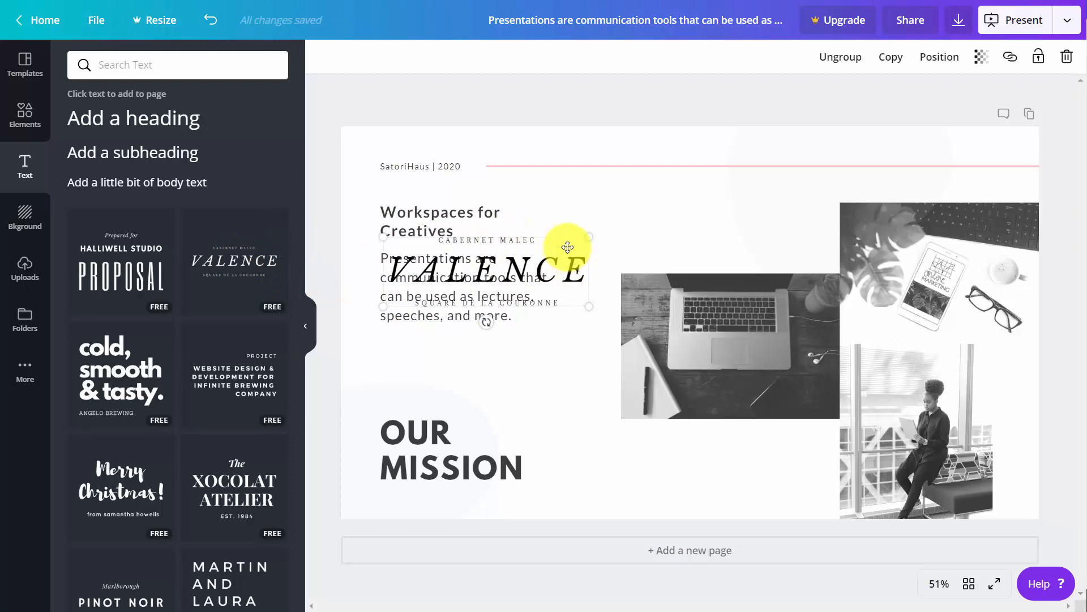
drag(566, 247, 748, 191)
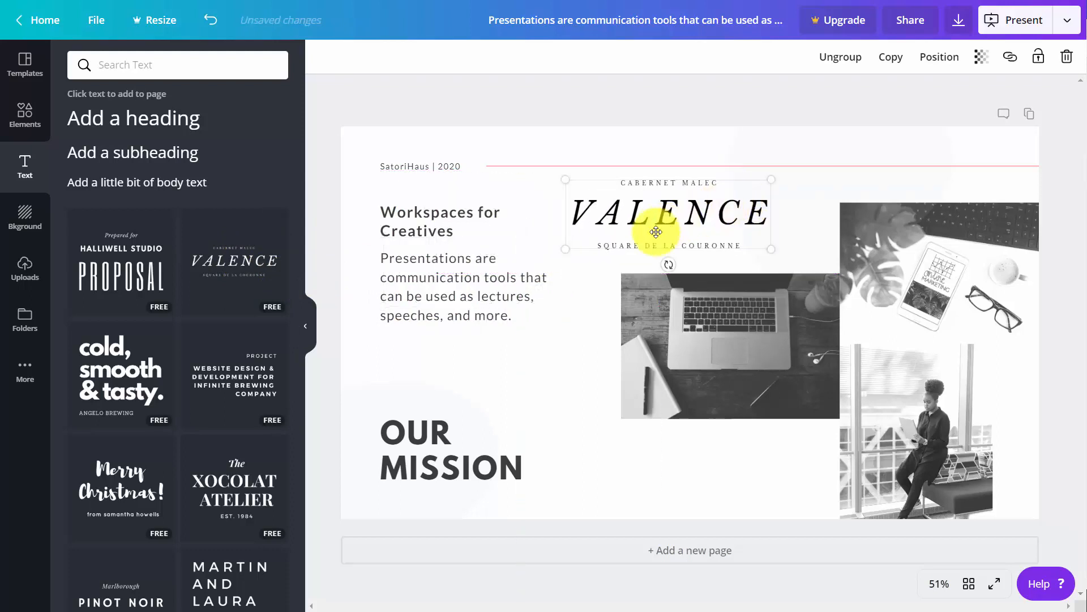
click(623, 210)
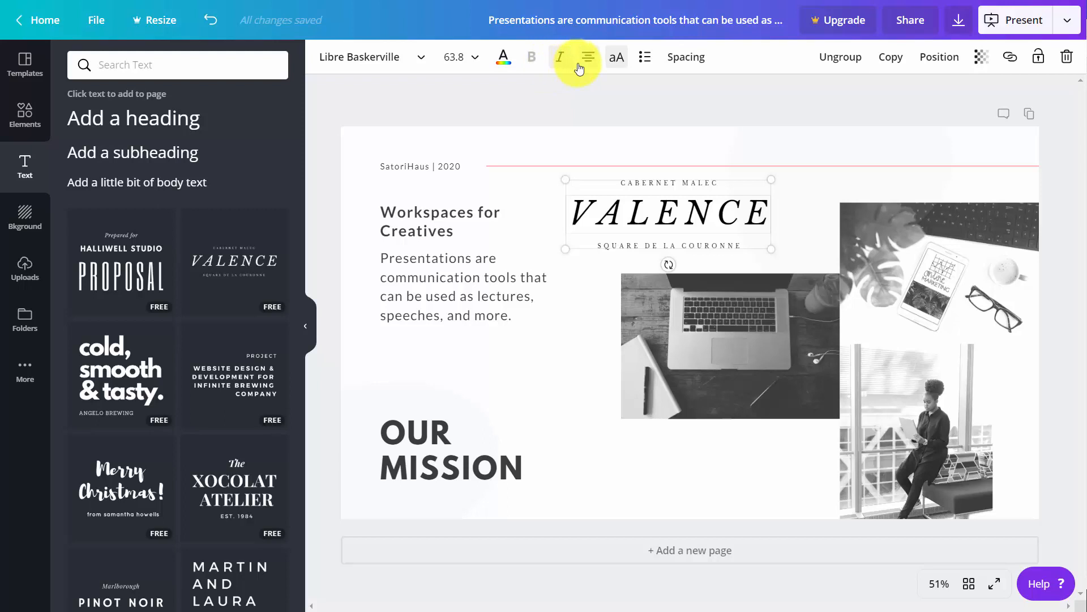
Select the "Workspaces for Creatives" heading text and view its link option without entering a link.
drag(455, 231, 380, 211)
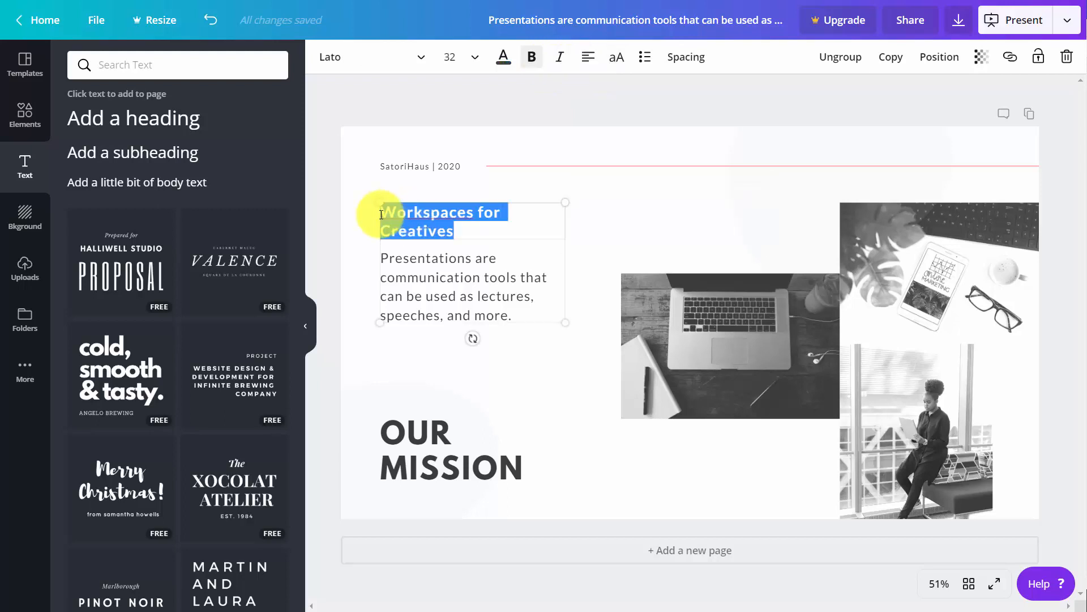
click(1009, 57)
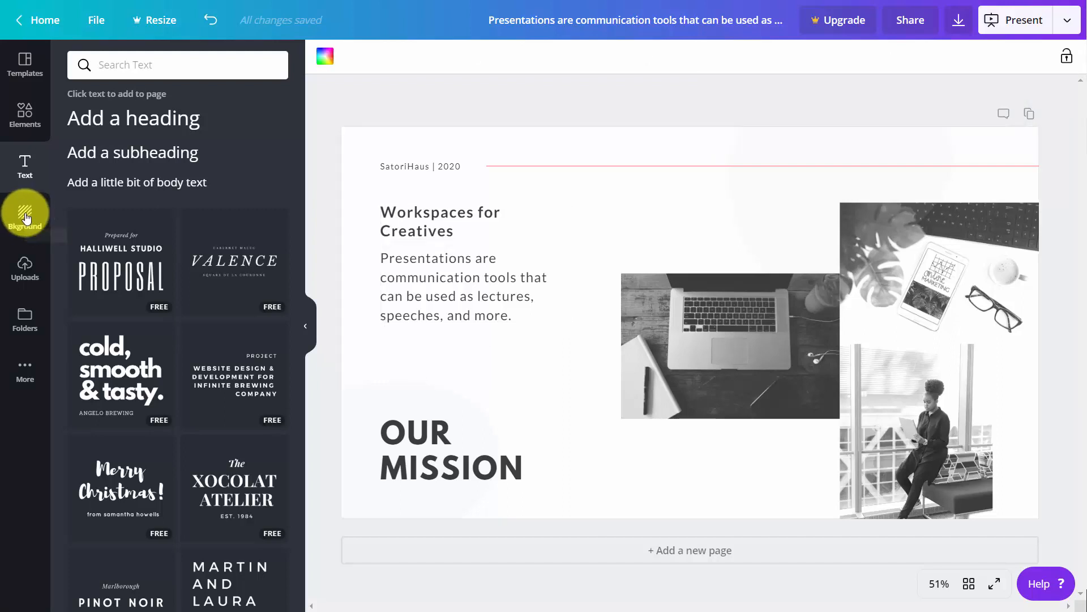
Try the brand color #b544a6 as the slide's background color and undo it.
click(24, 218)
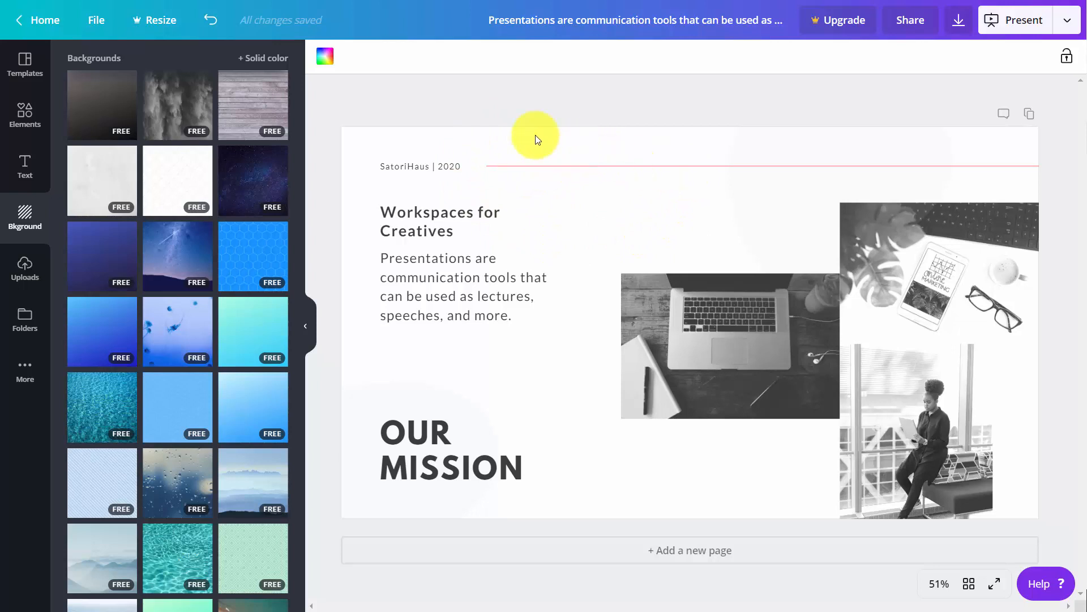
click(326, 57)
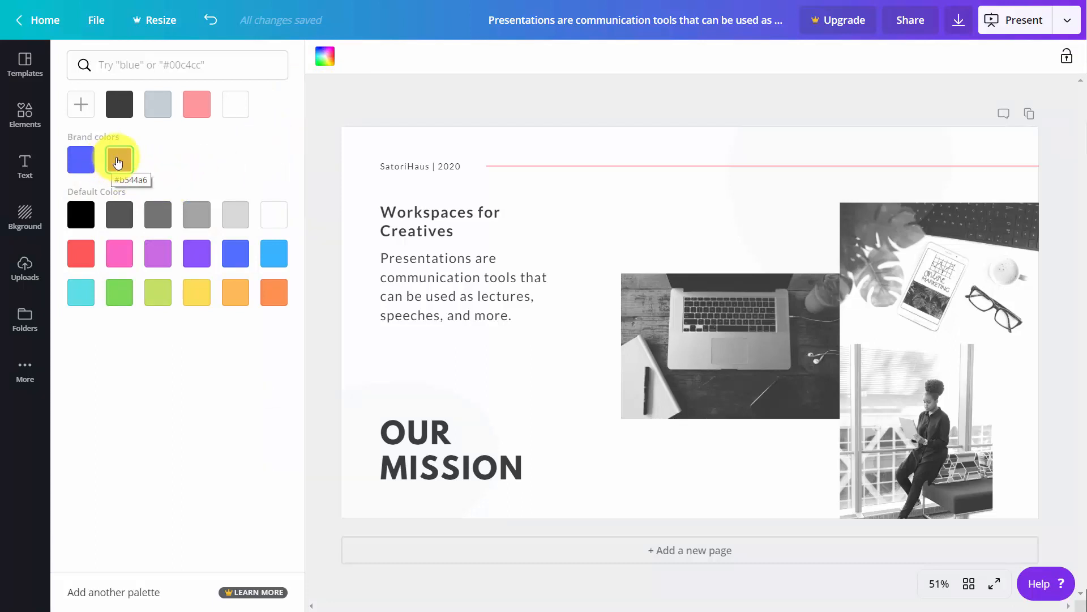
click(117, 164)
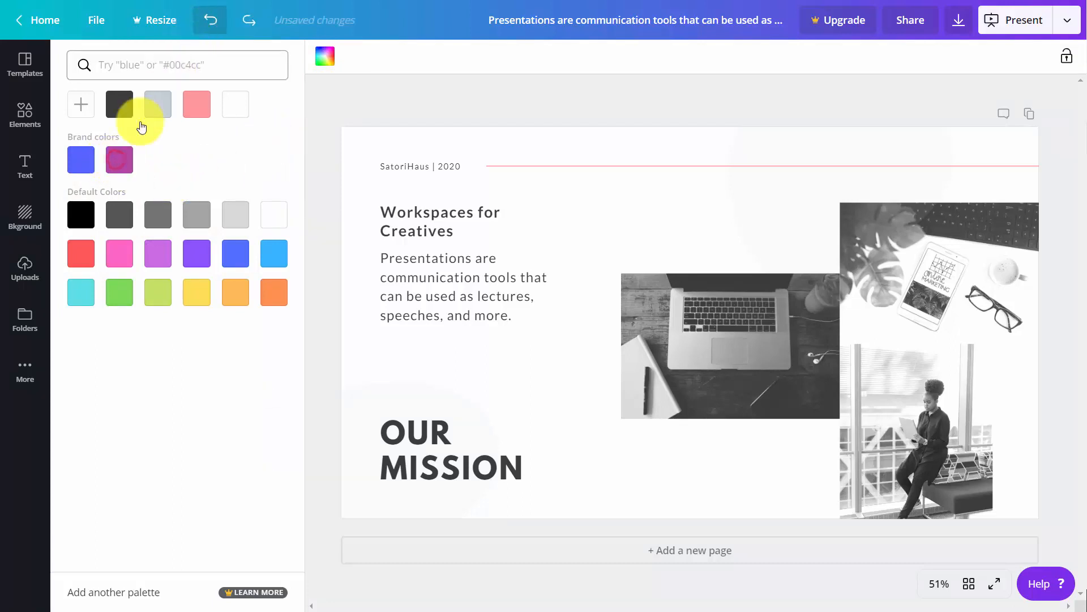
Browse the backgrounds, apply the blue hexagon pattern to the slide, and recolor it with the document's salmon pink.
click(24, 221)
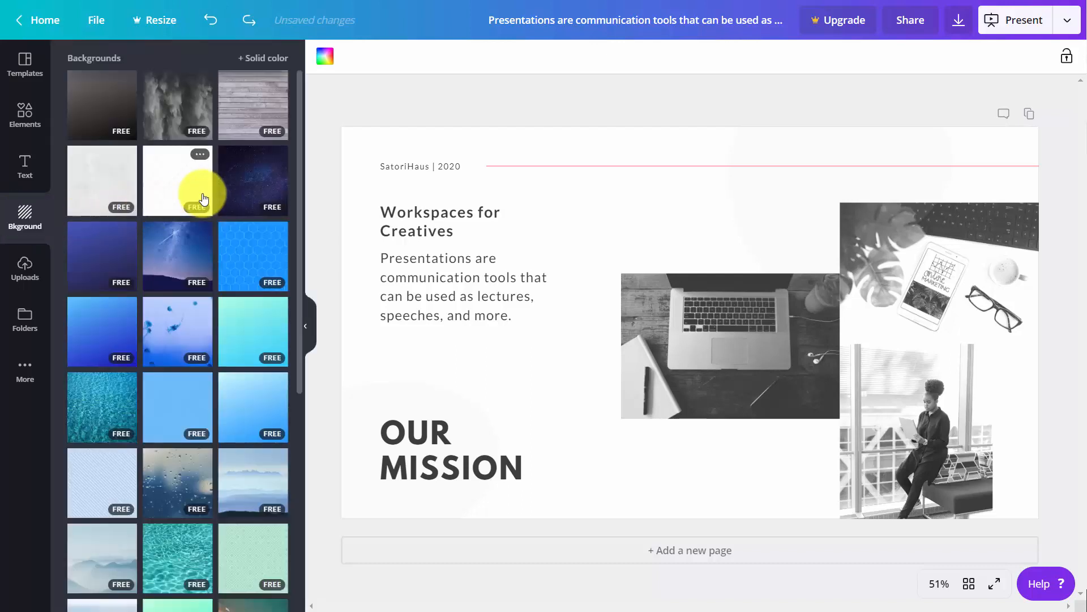
scroll(198, 201, down, 5)
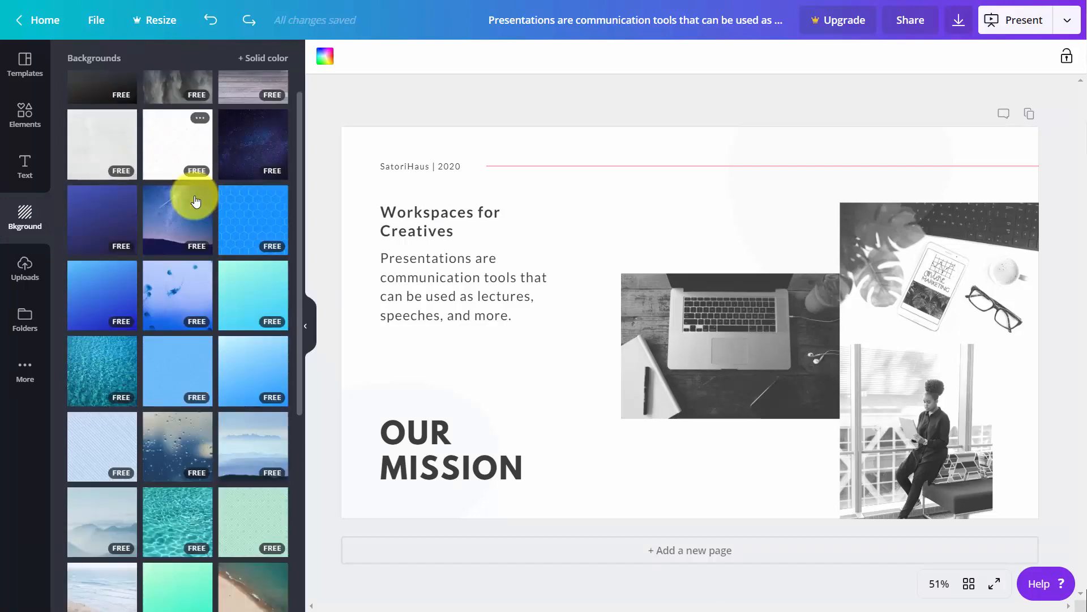
scroll(196, 204, up, 5)
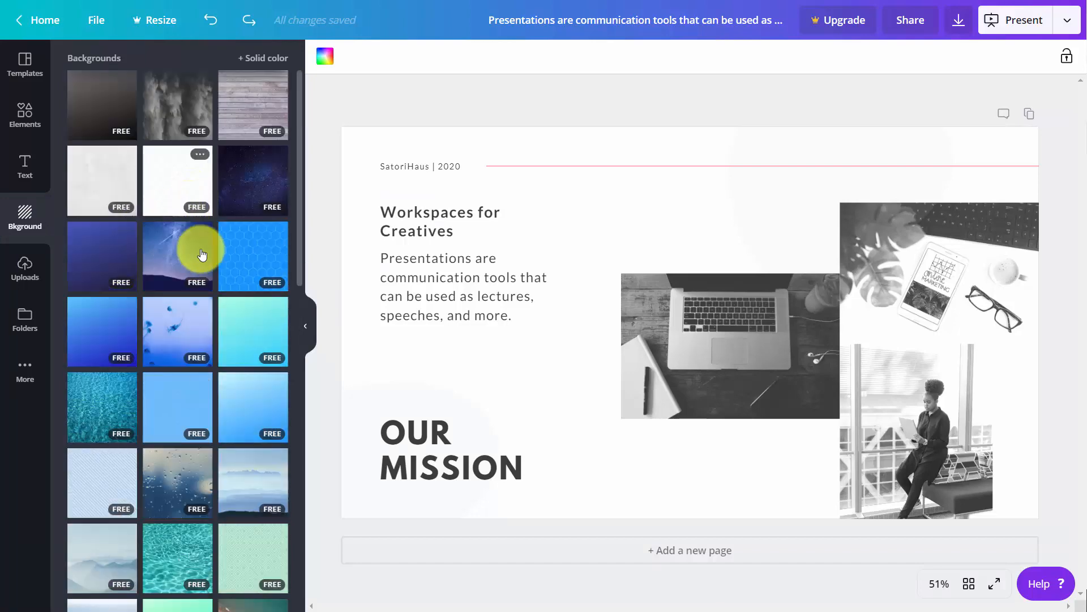
click(244, 253)
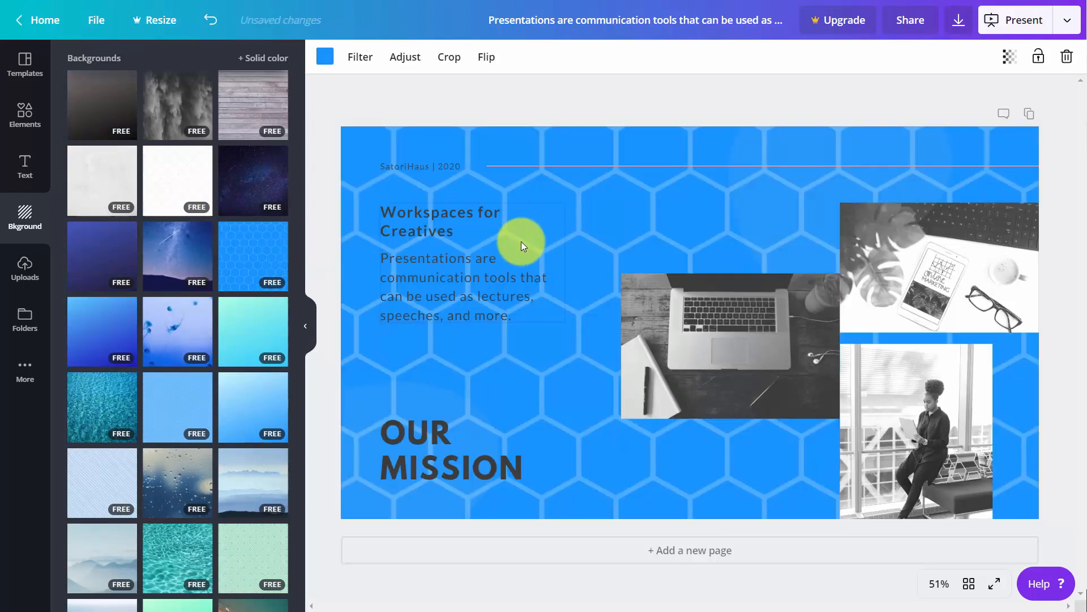
click(326, 58)
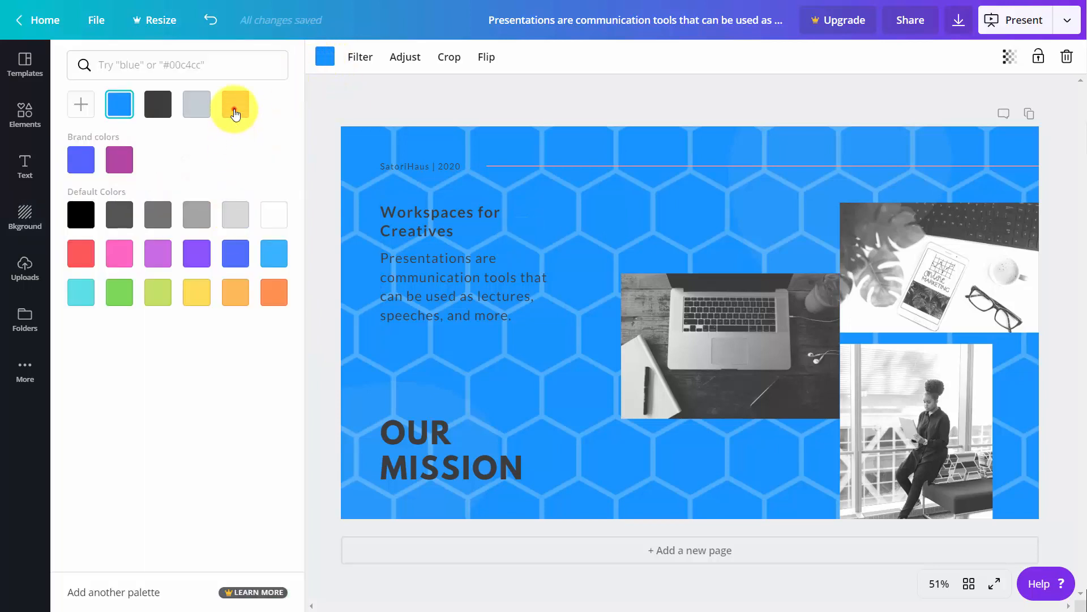
click(235, 114)
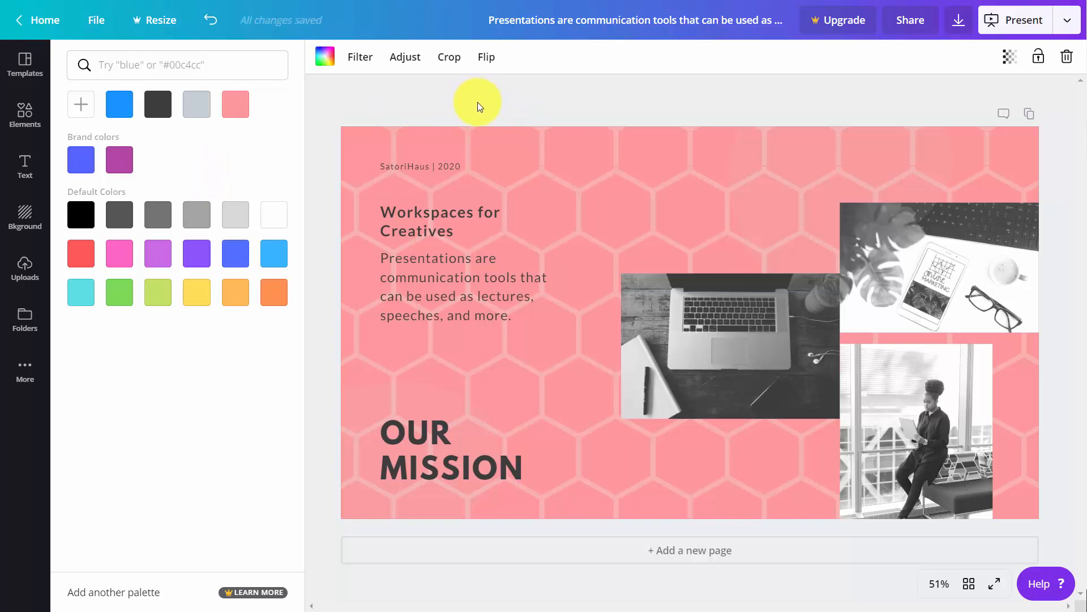
Try out the hexagon background's transparency, leaving it at 100, and try the Greyscale and Street filters on it.
click(1010, 62)
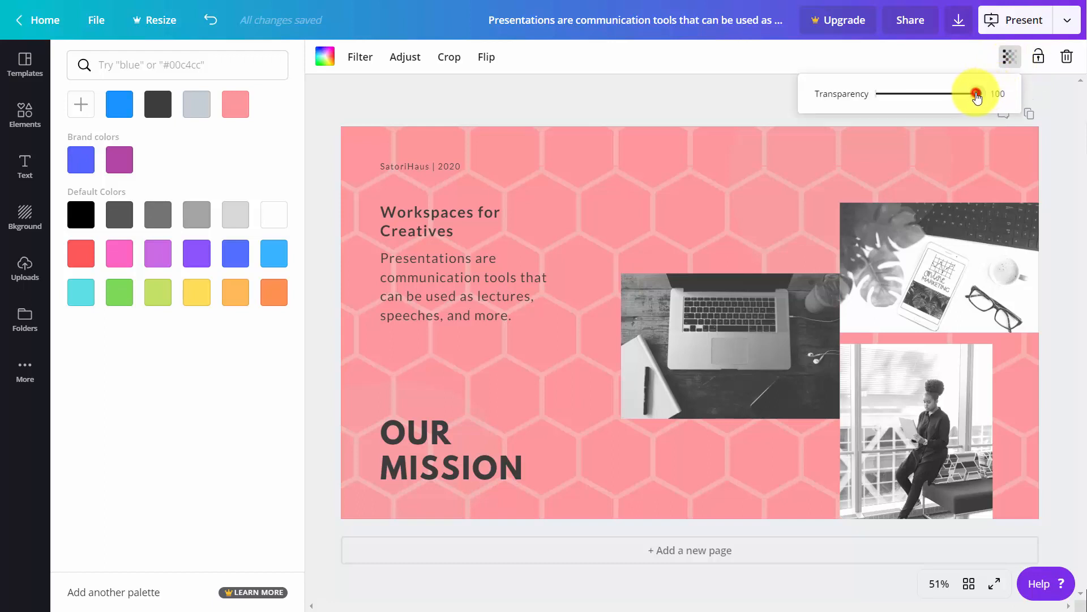
mouse_move(977, 98)
mouse_down()
mouse_move(879, 107)
mouse_move(994, 94)
mouse_up()
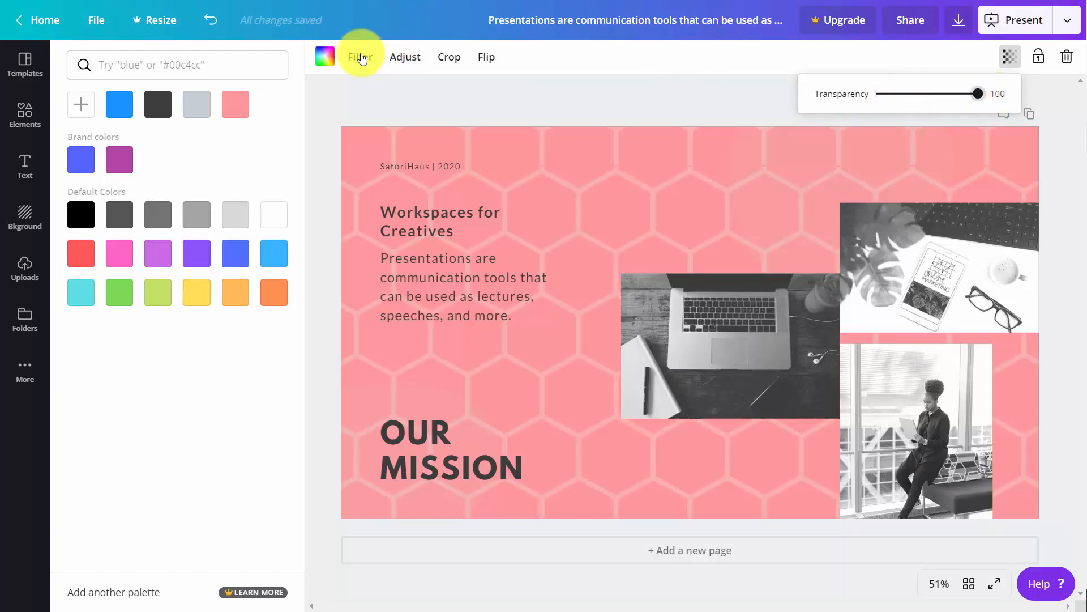
click(360, 61)
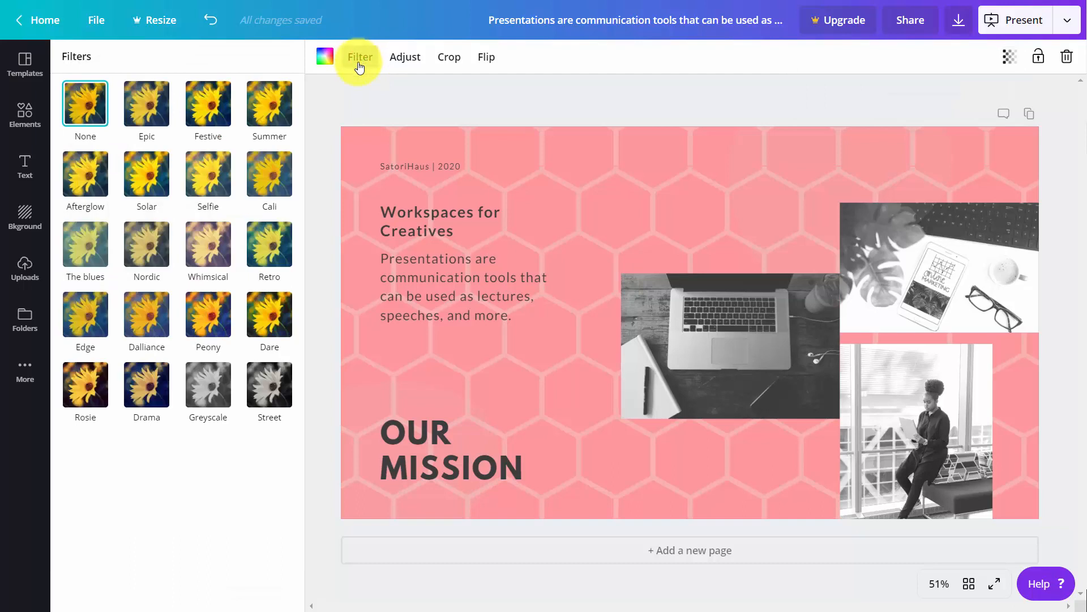
click(208, 395)
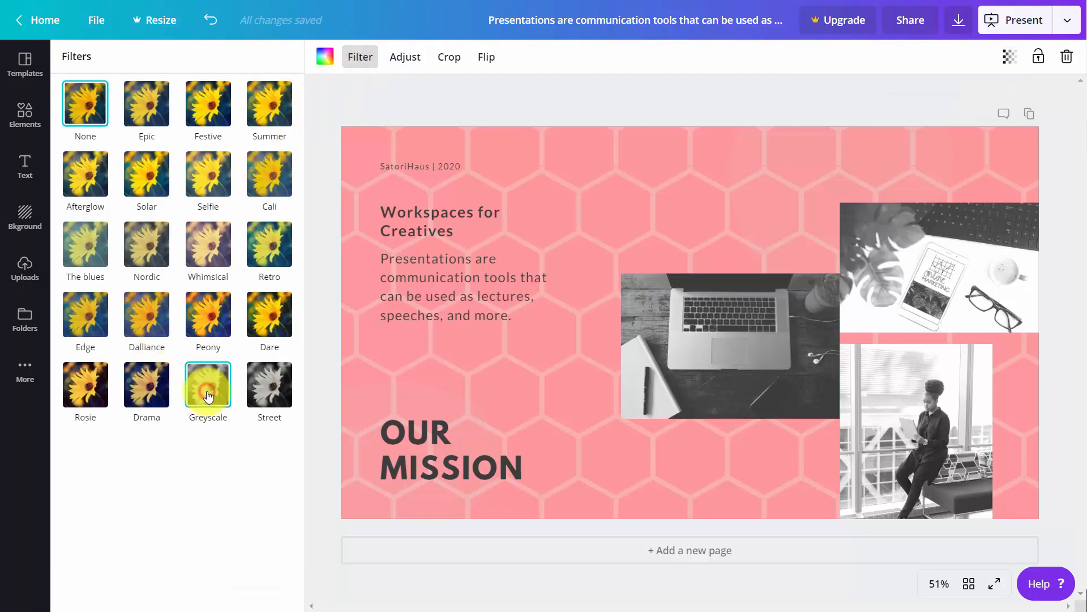
click(258, 396)
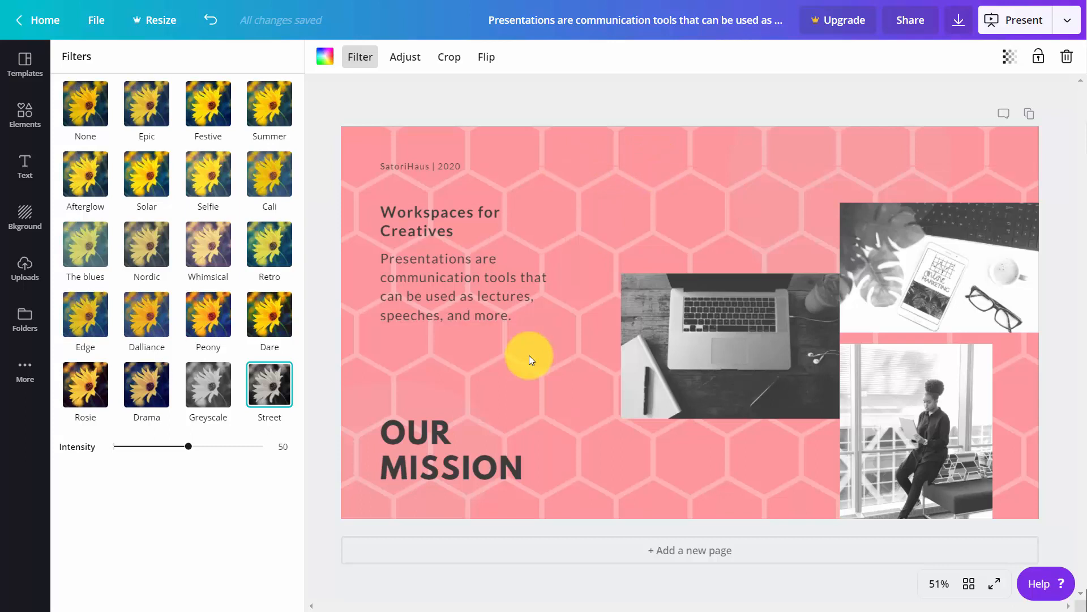
Replace the slide's background with the light-to-dark blue gradient from the background library.
click(24, 215)
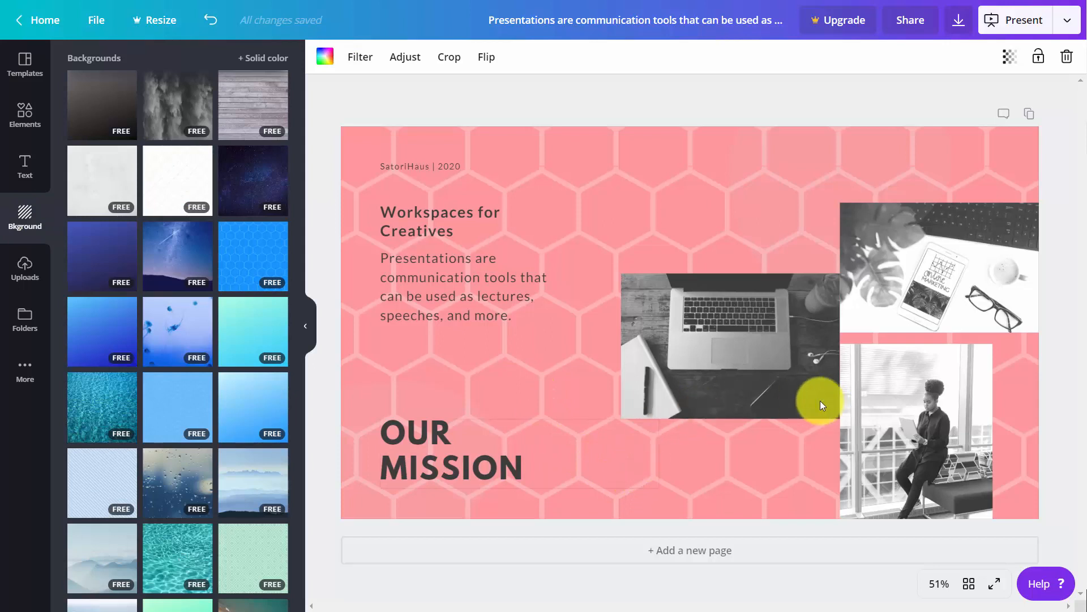
click(124, 337)
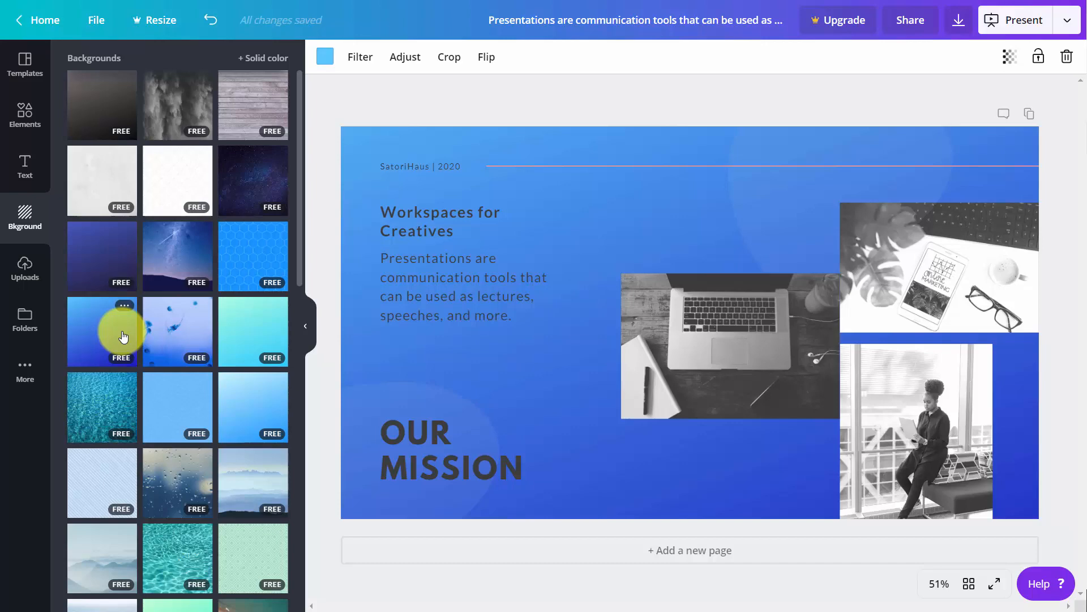
click(500, 104)
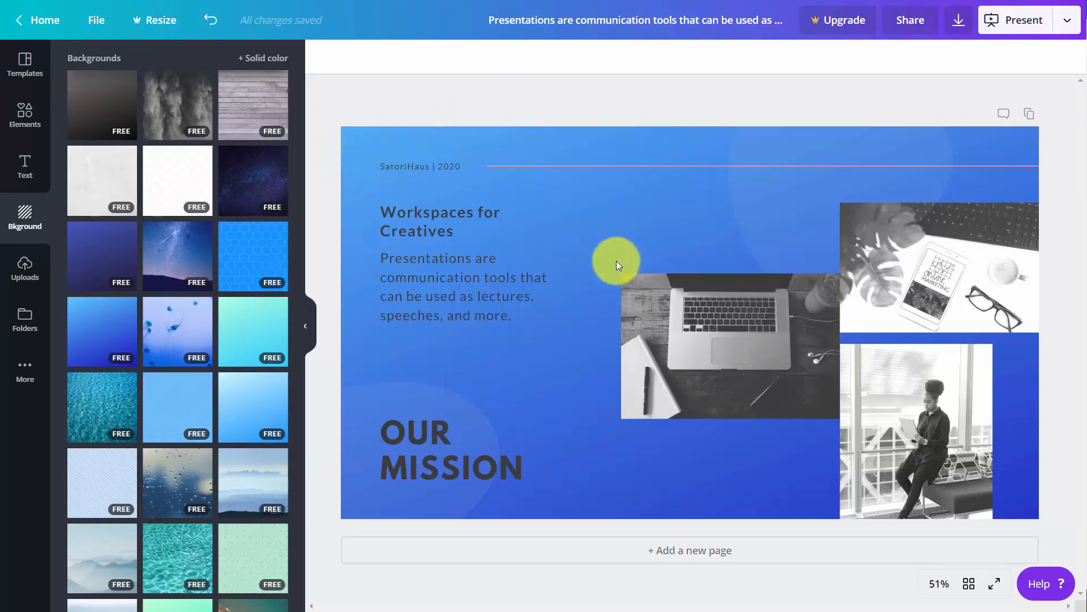
Delete the laptop photo from the middle of the slide.
click(899, 248)
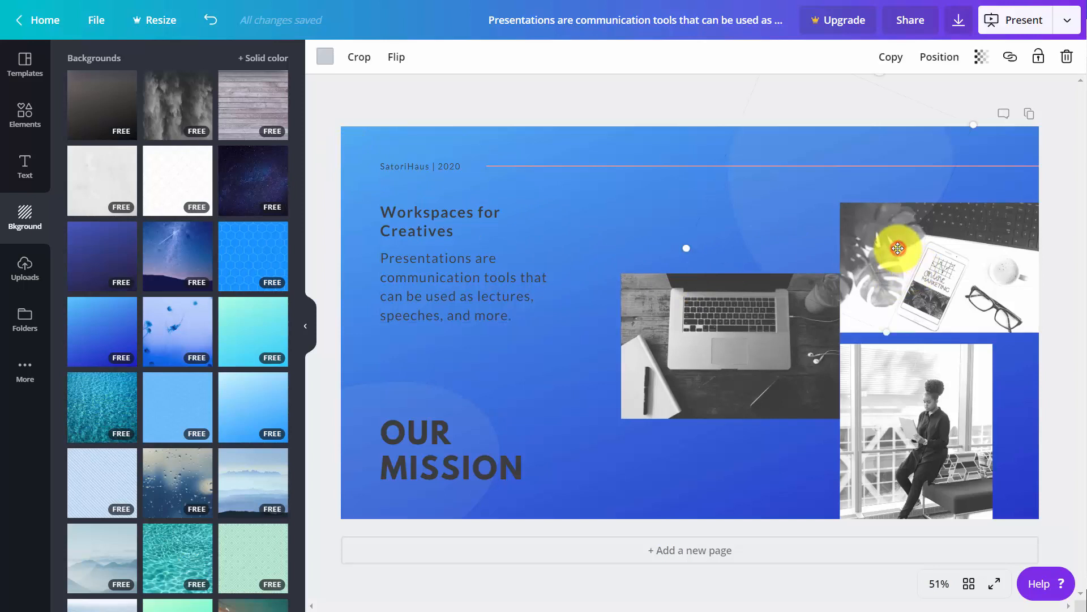
click(675, 326)
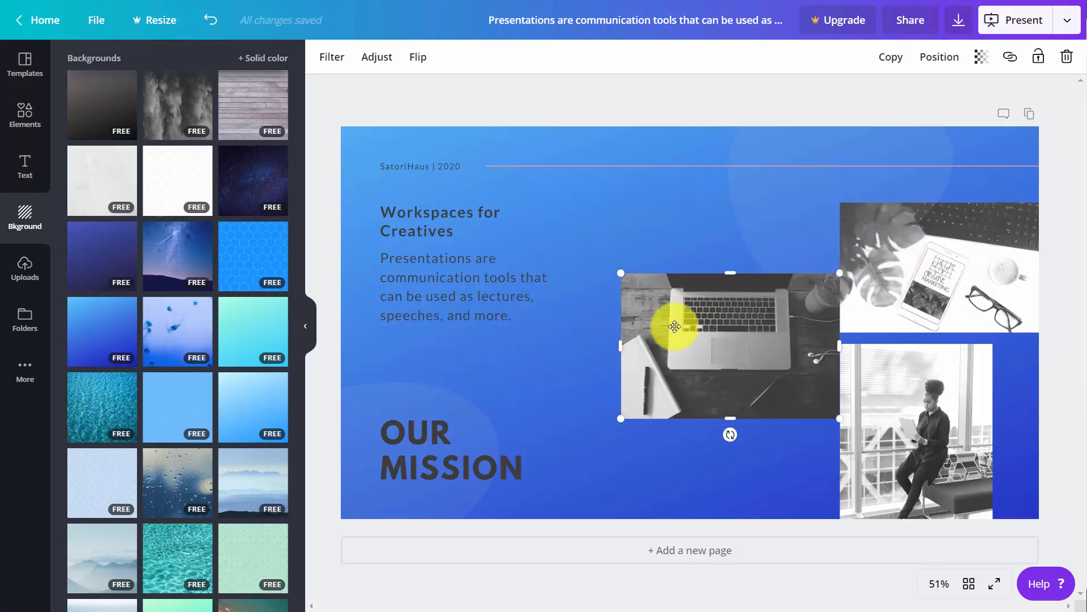
key(Delete)
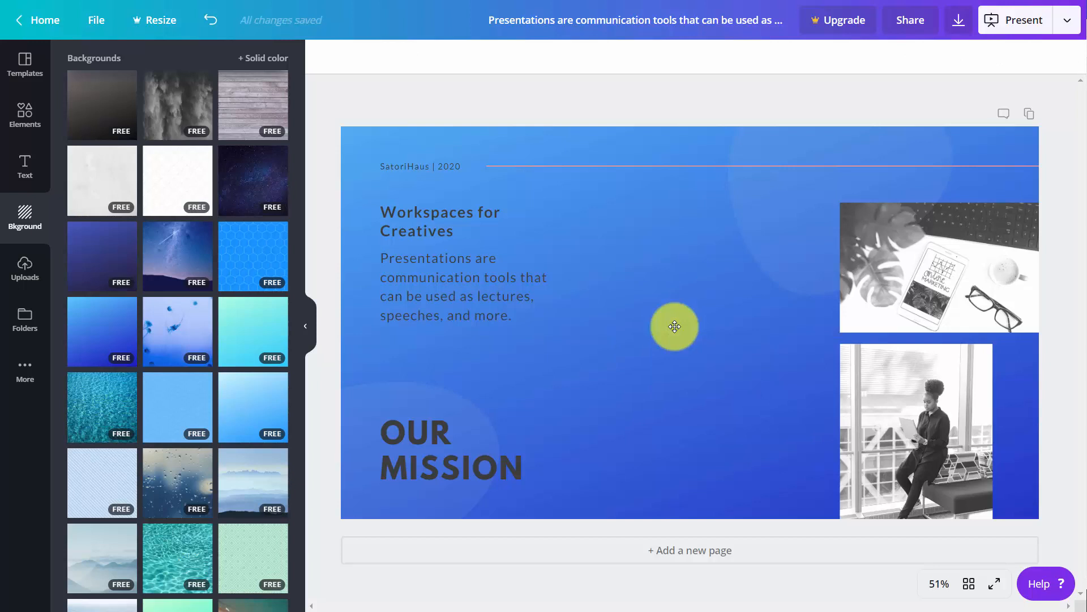
Upload the product images and place the two-book cover image on the slide, scaled down between the body text and the photos.
click(18, 265)
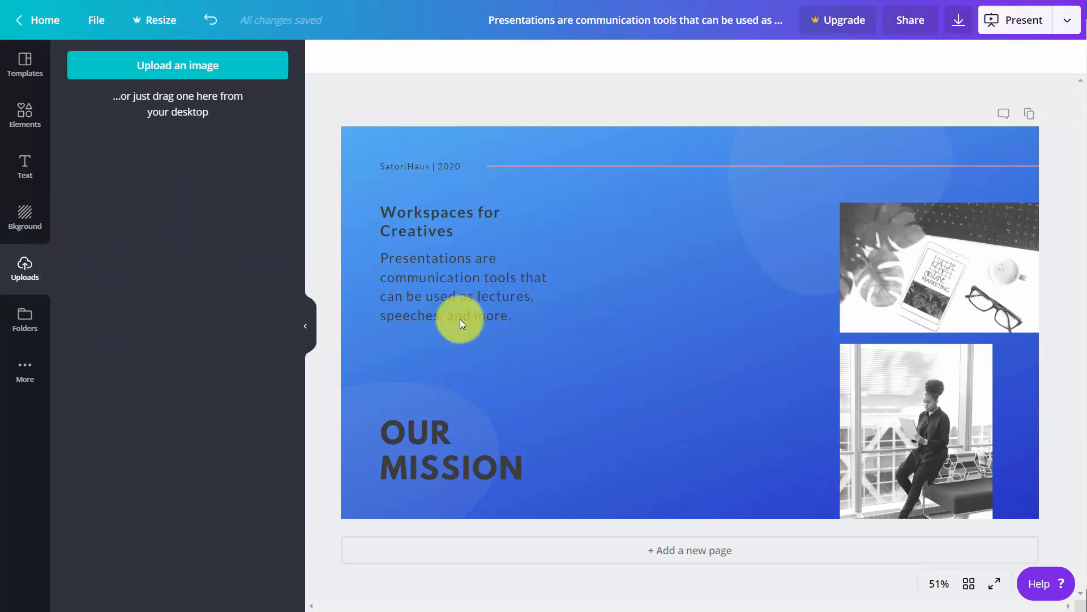
click(176, 76)
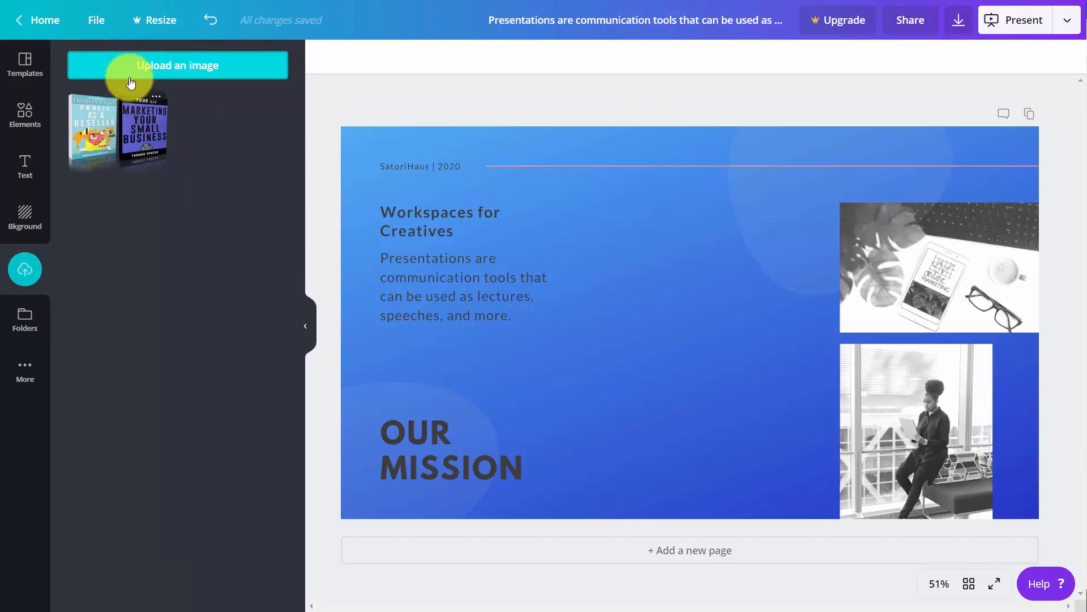
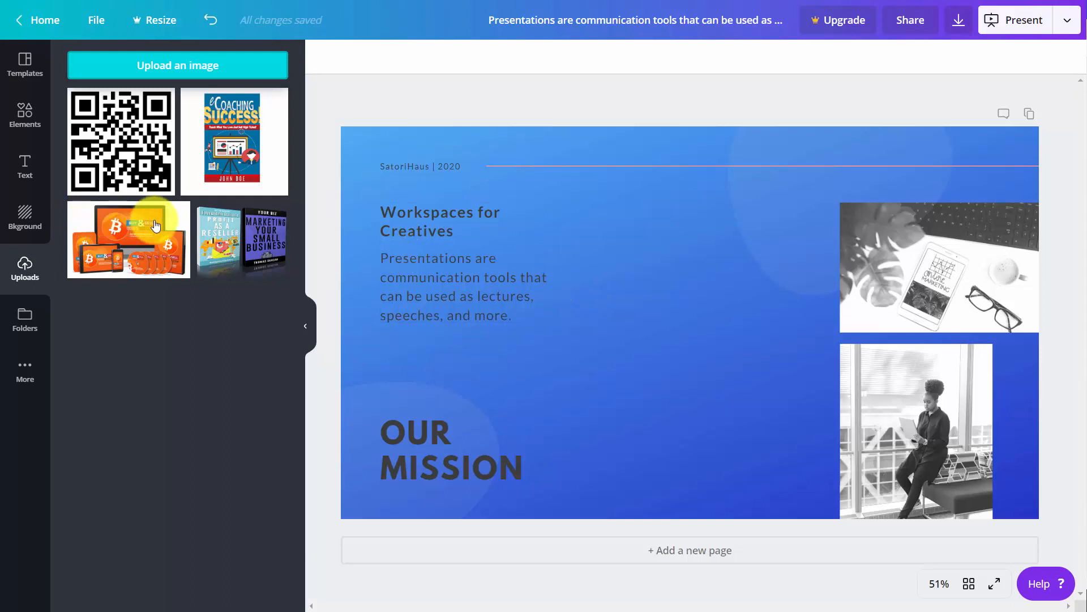
click(215, 233)
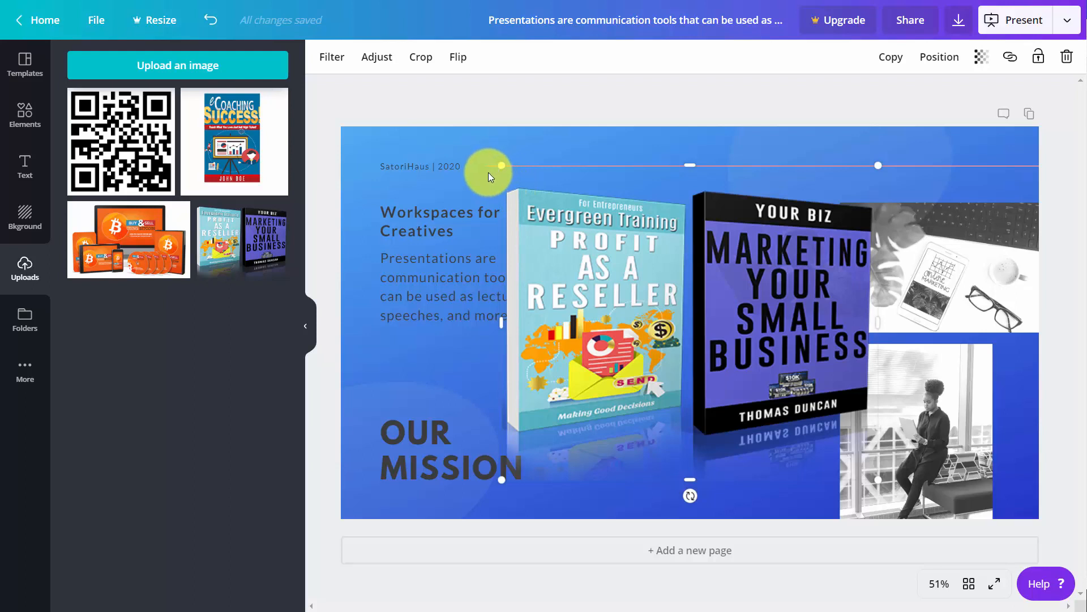
key(ctrl+z)
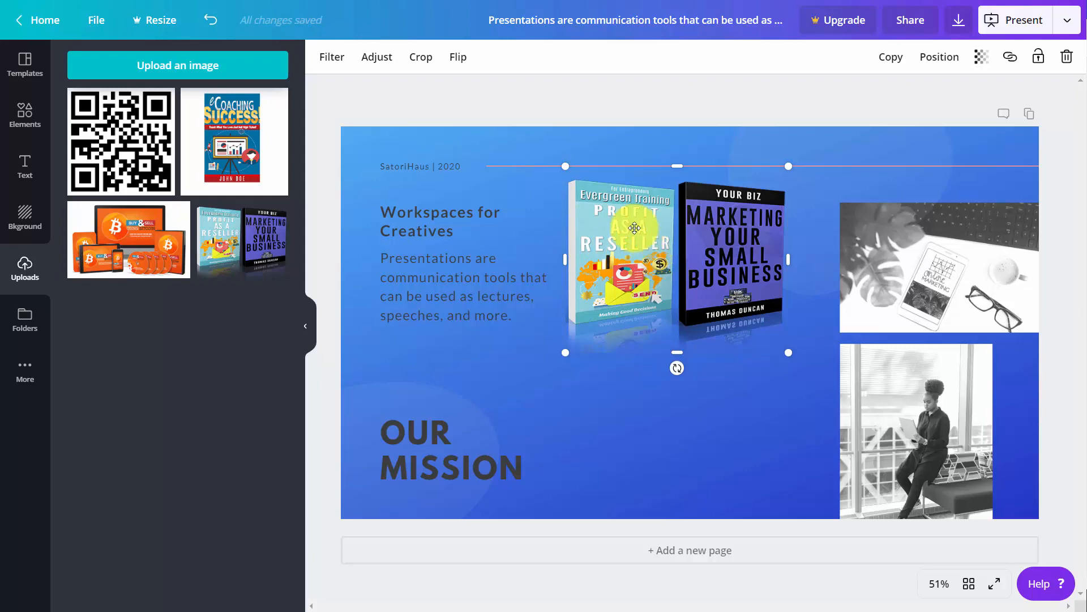
Try the Summer and Solar filters on the two-book image, apply Whimsical at intensity 50, and check its adjust and flip options.
click(330, 61)
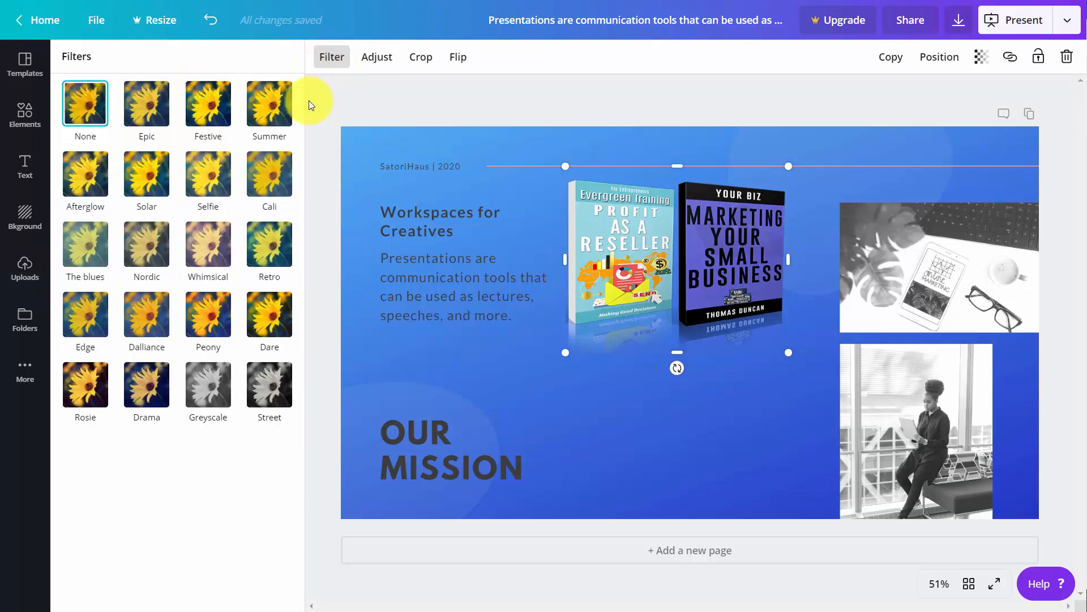
click(278, 111)
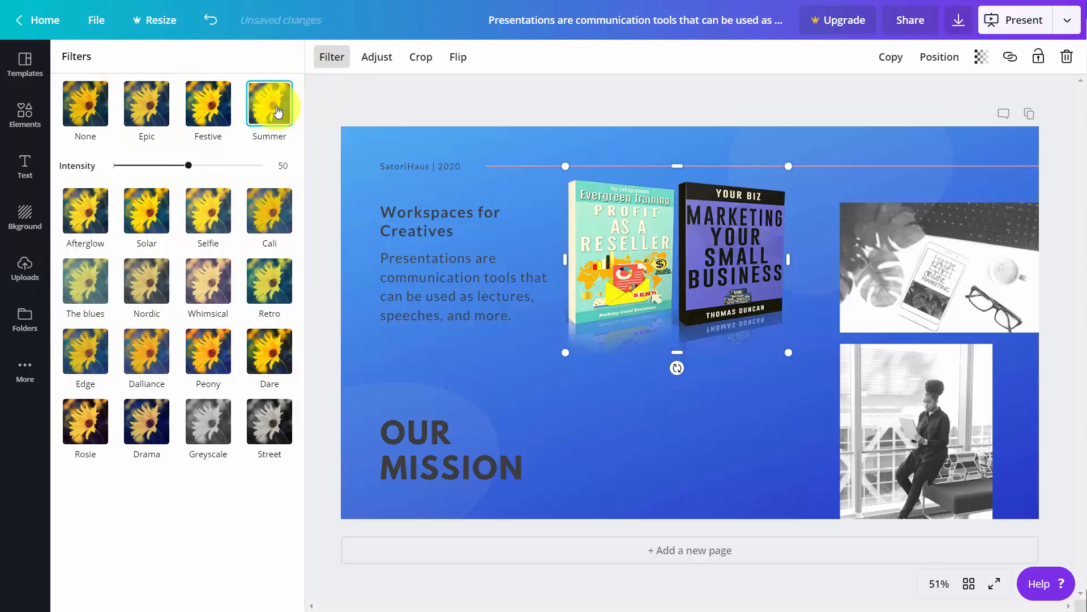
click(148, 219)
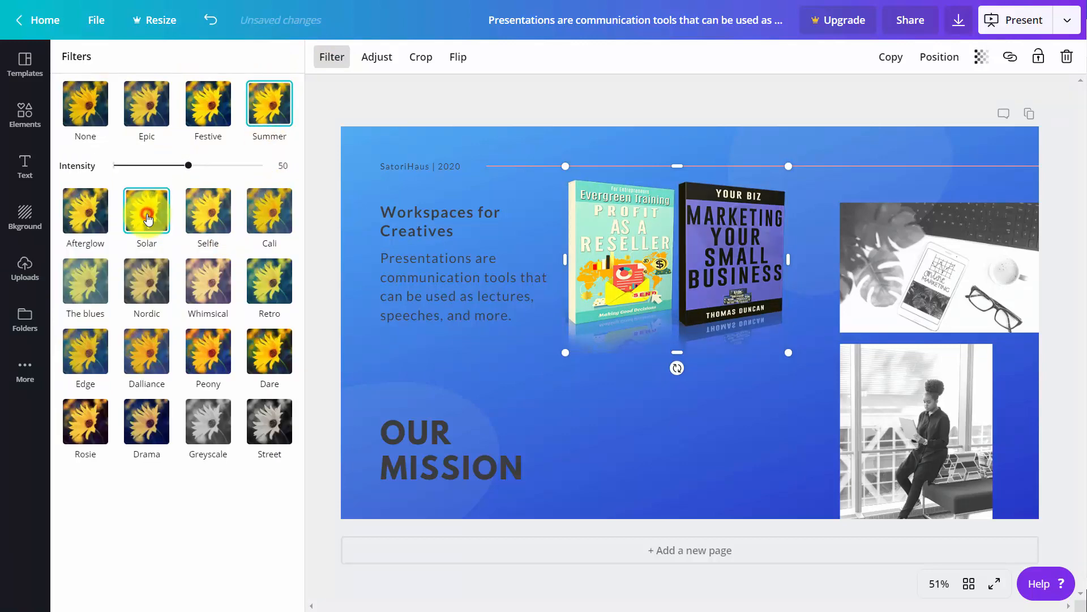
click(226, 293)
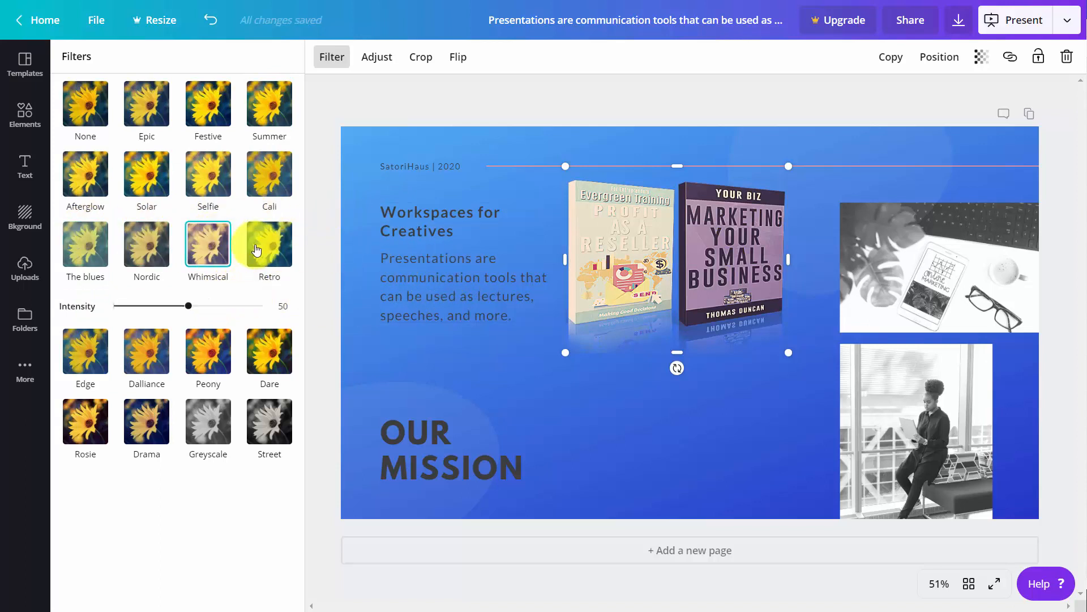
click(377, 56)
click(458, 57)
Add the uploaded eCoaching Success cover, shrink it beneath the two-book image, and open its link option.
click(24, 262)
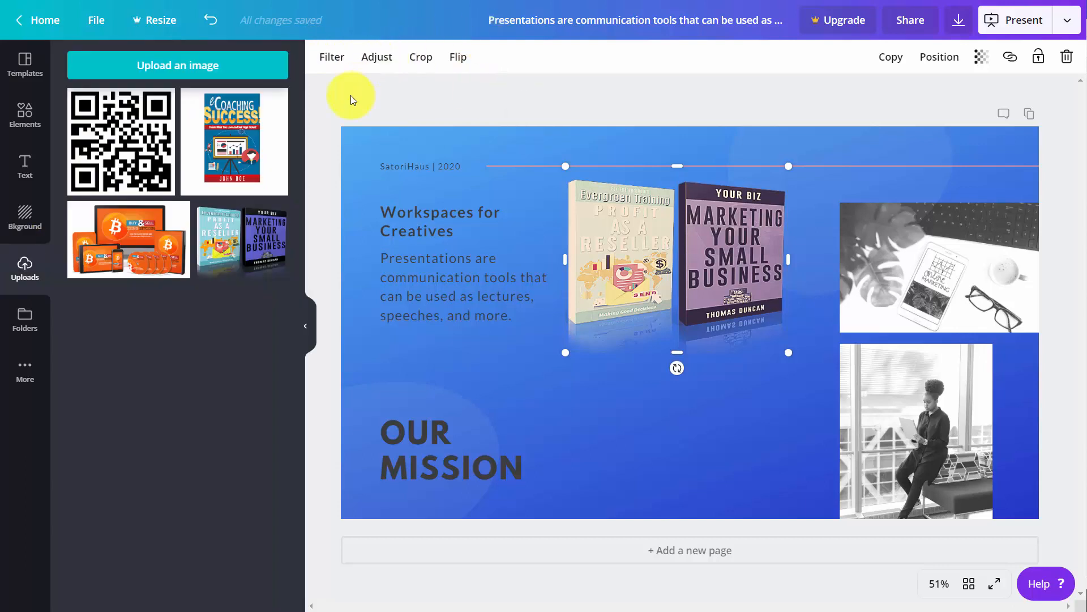
click(226, 141)
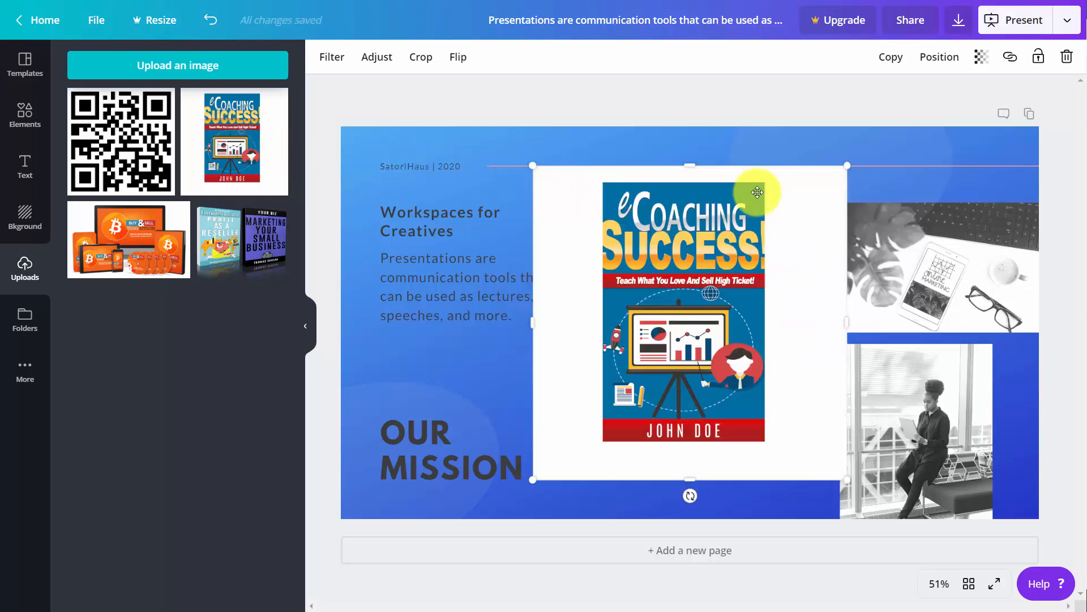
drag(847, 167, 704, 398)
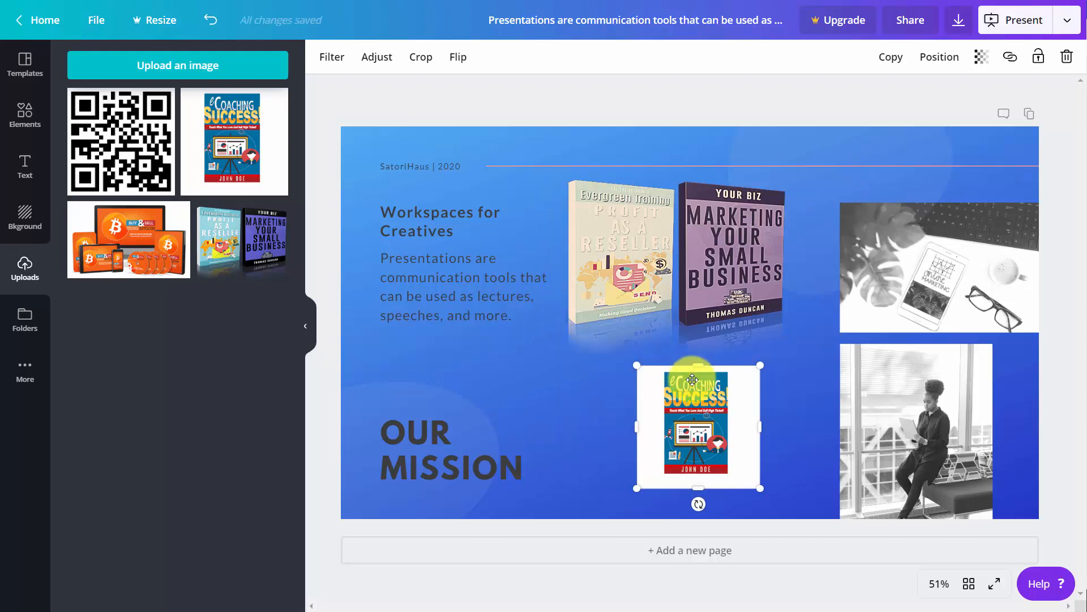
click(1009, 59)
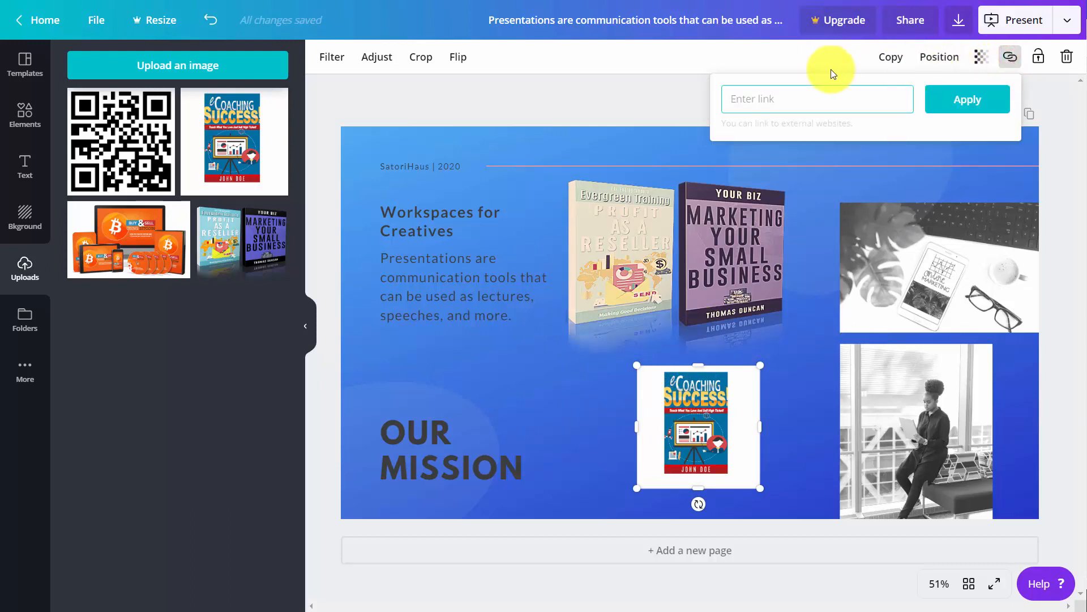
Tilt the two-book image slightly clockwise, and delete both it and the eCoaching Success cover from the slide.
click(651, 184)
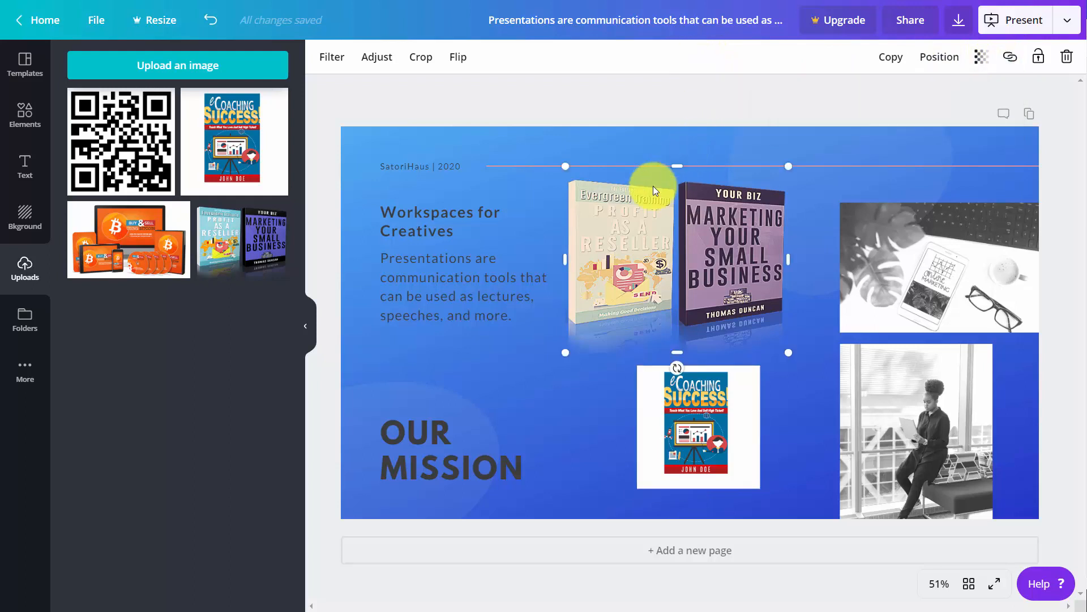
drag(678, 375, 681, 396)
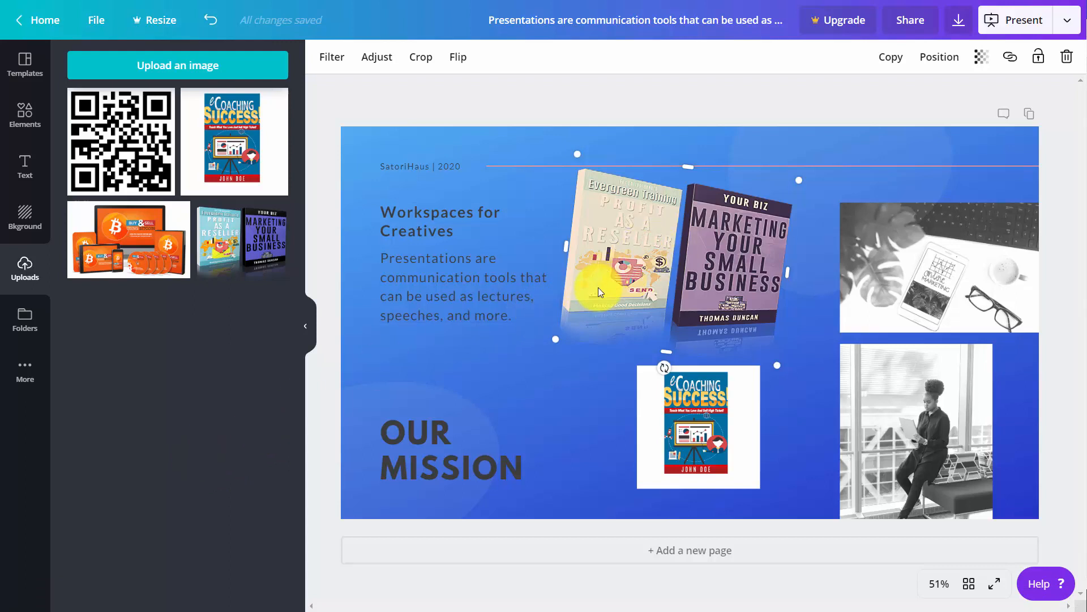
key(Delete)
click(671, 405)
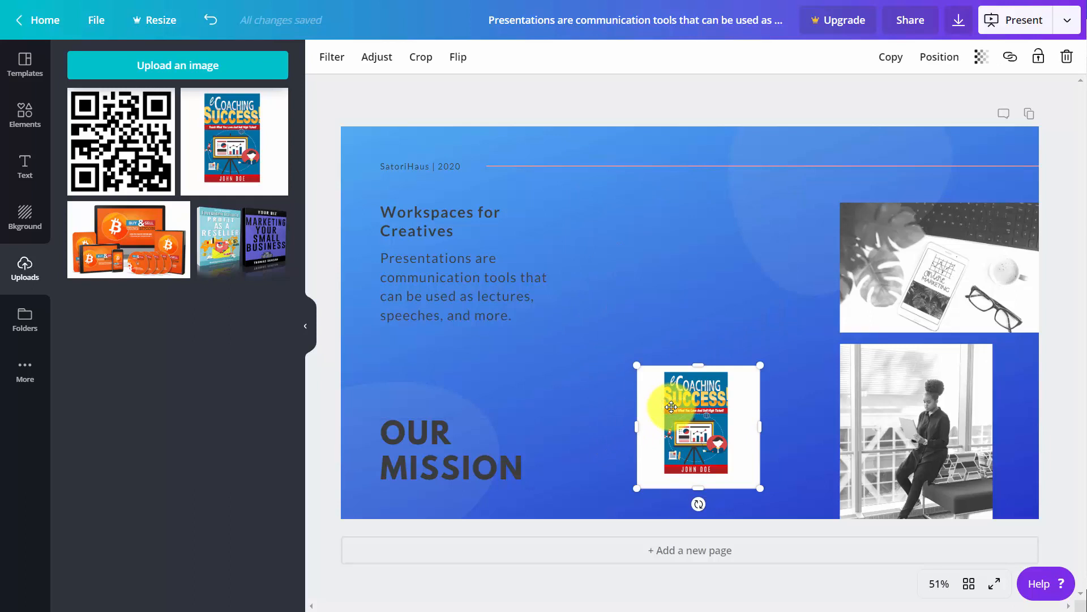
key(Delete)
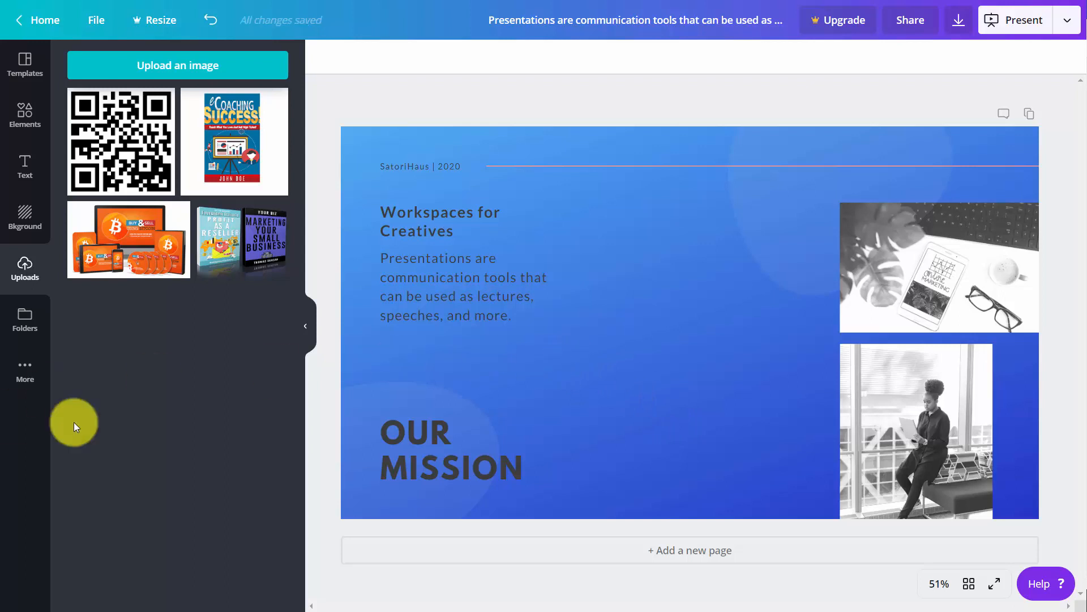
Embed the sample TED video and the pasted link to the TED talk about marketing in the middle of the slide.
click(23, 373)
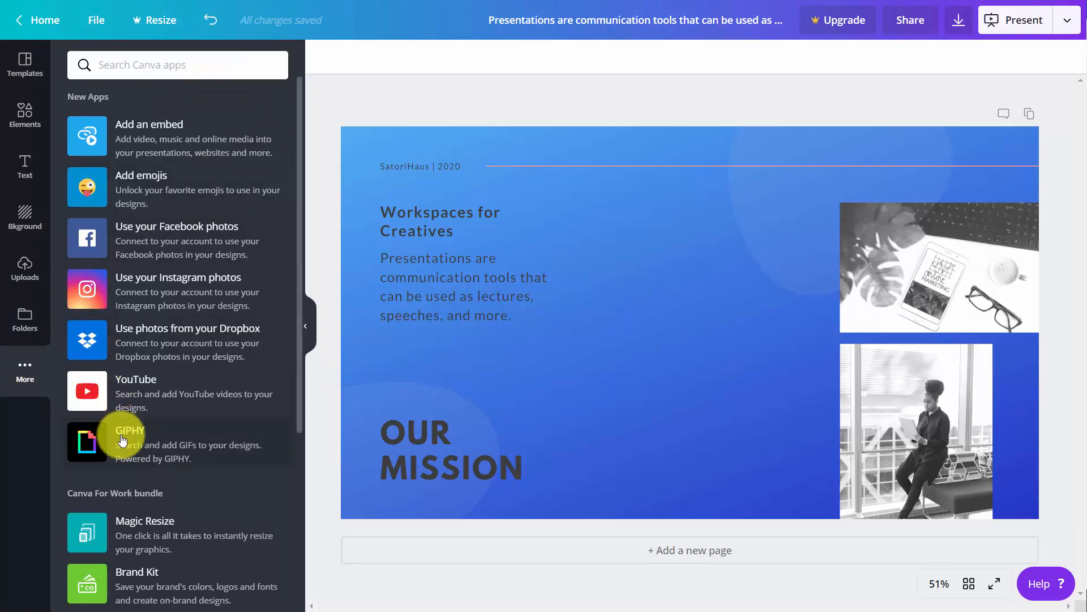
click(149, 139)
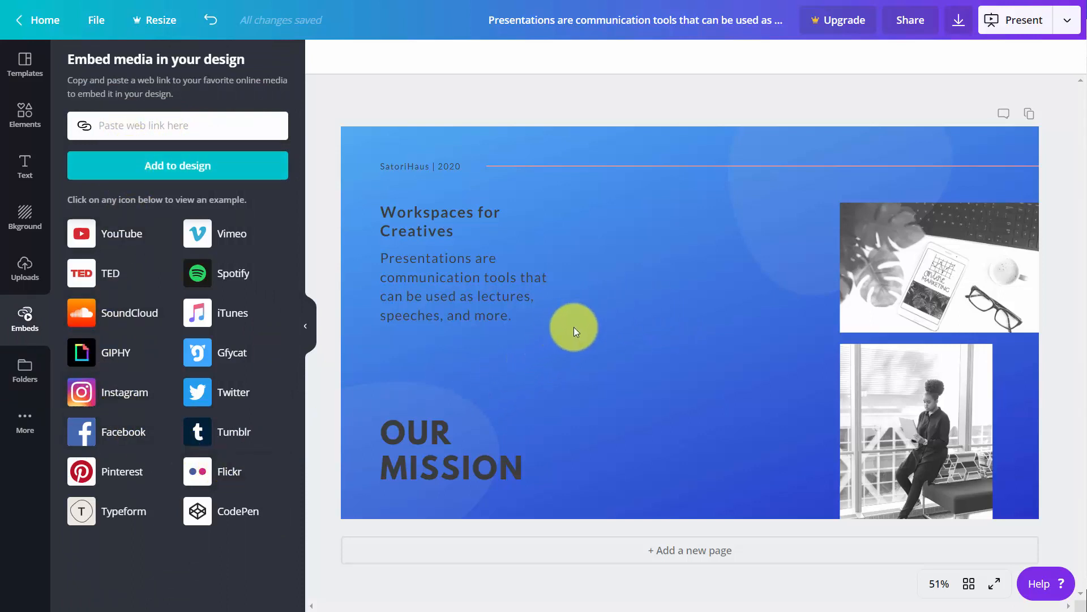
click(106, 276)
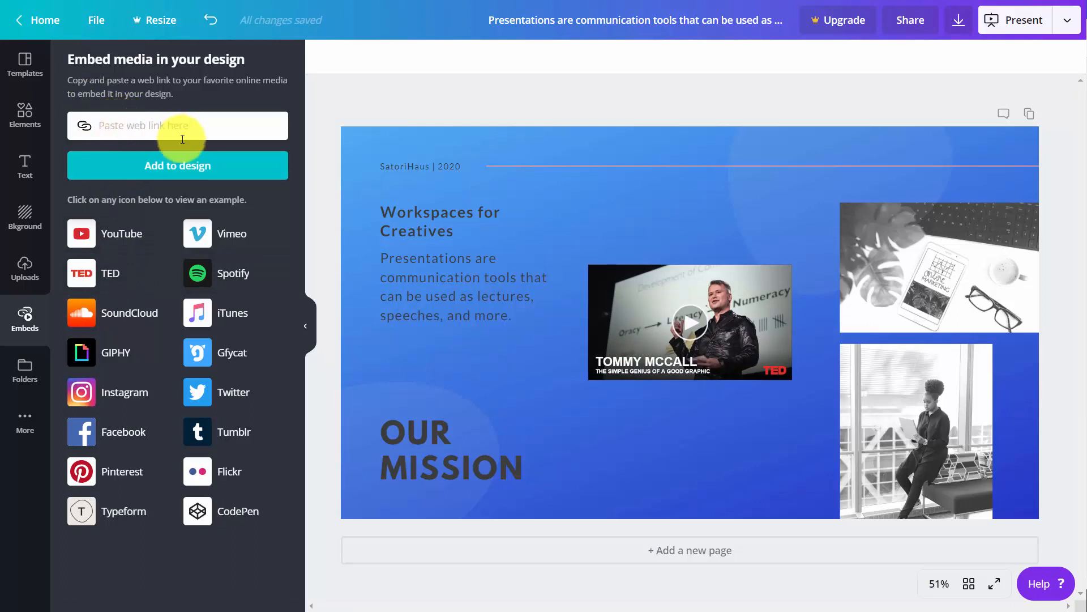
key(ctrl+v)
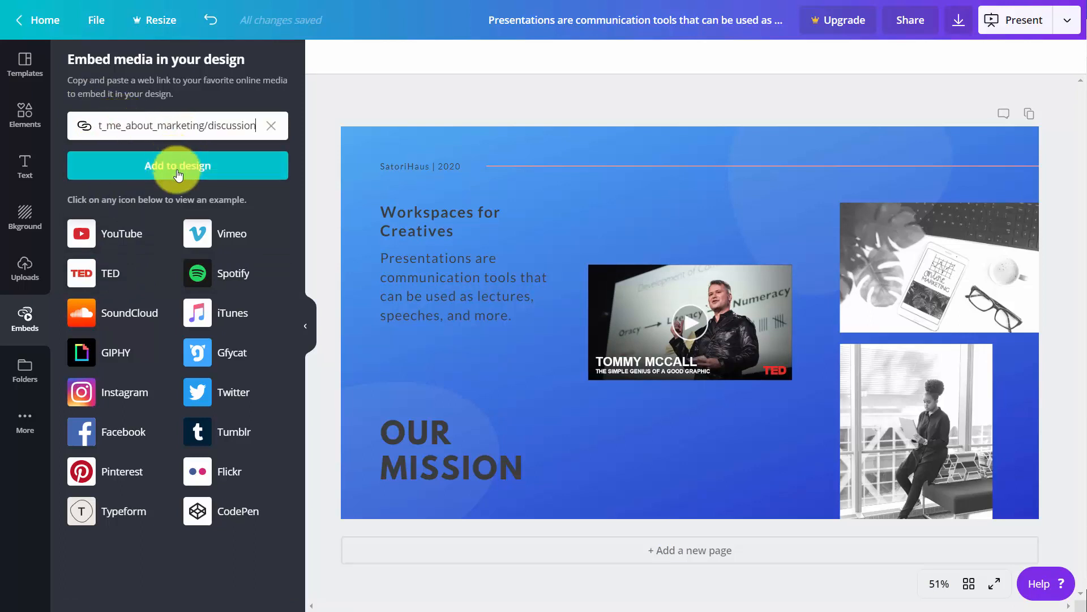
click(177, 172)
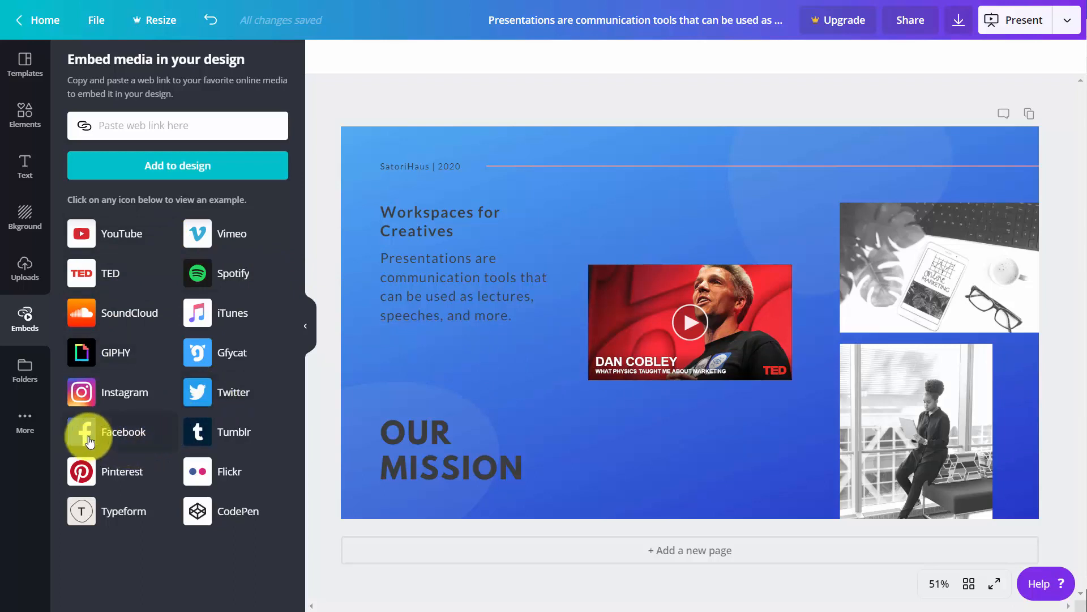
Delete the embedded TED video from the slide and add the emoji app to the editor.
click(25, 422)
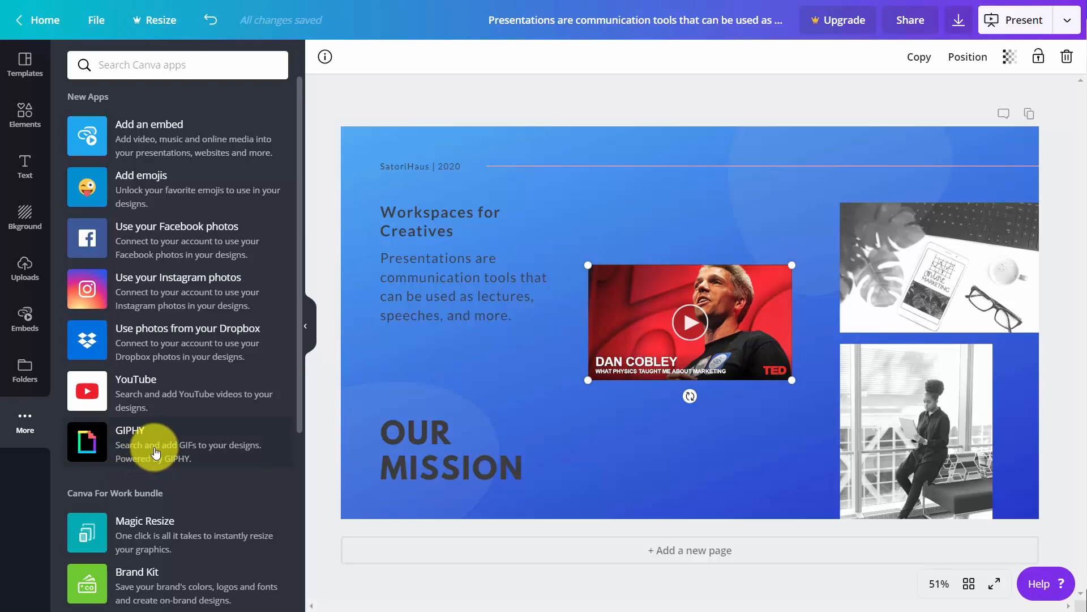
key(Delete)
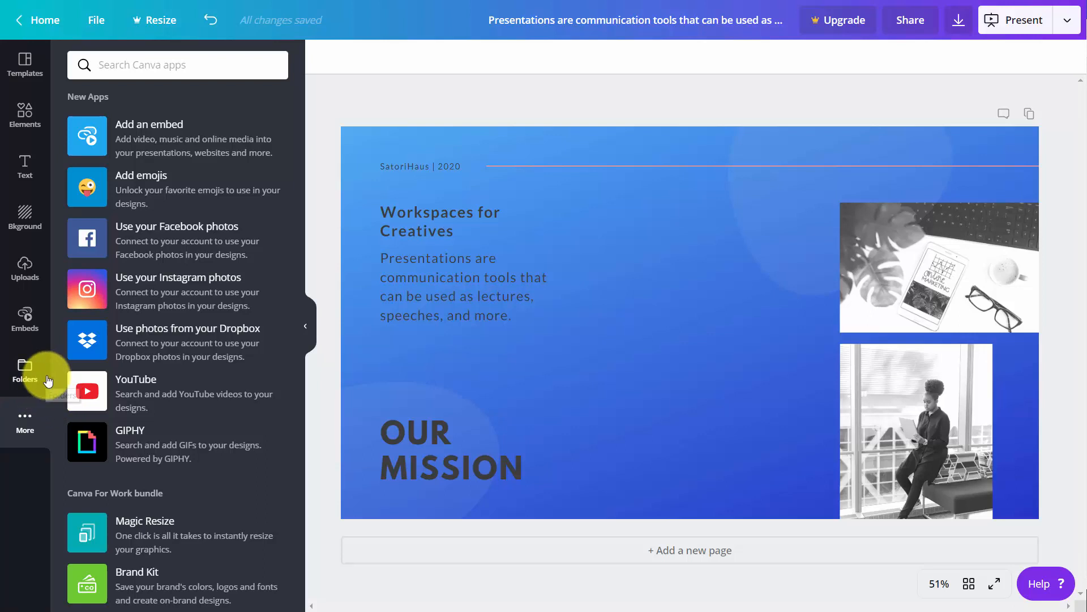
click(85, 129)
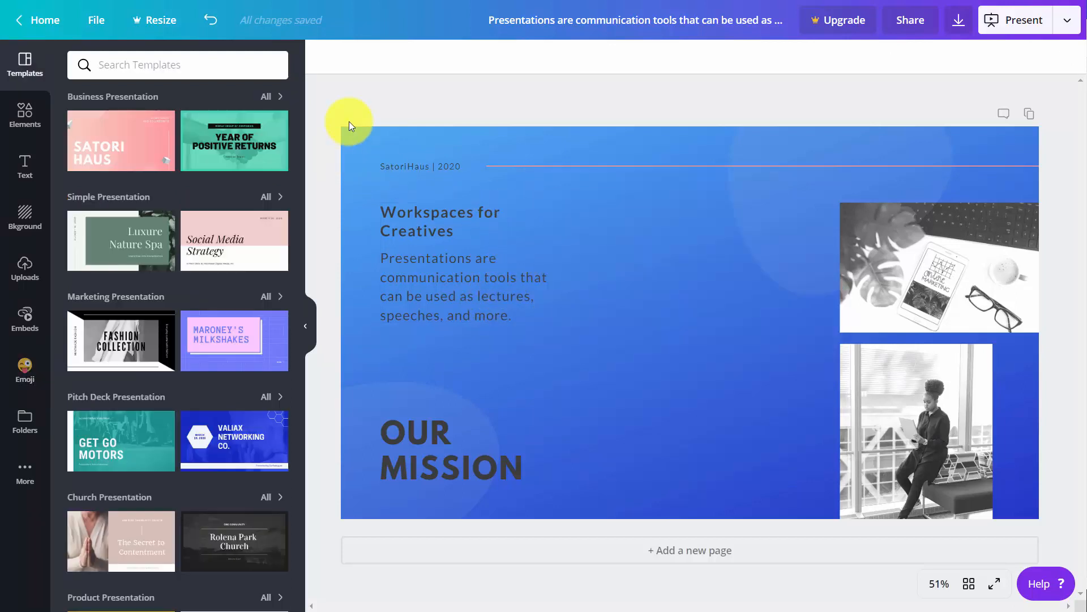
Download the design as a PNG image under the suggested file name and open the saved file.
click(958, 21)
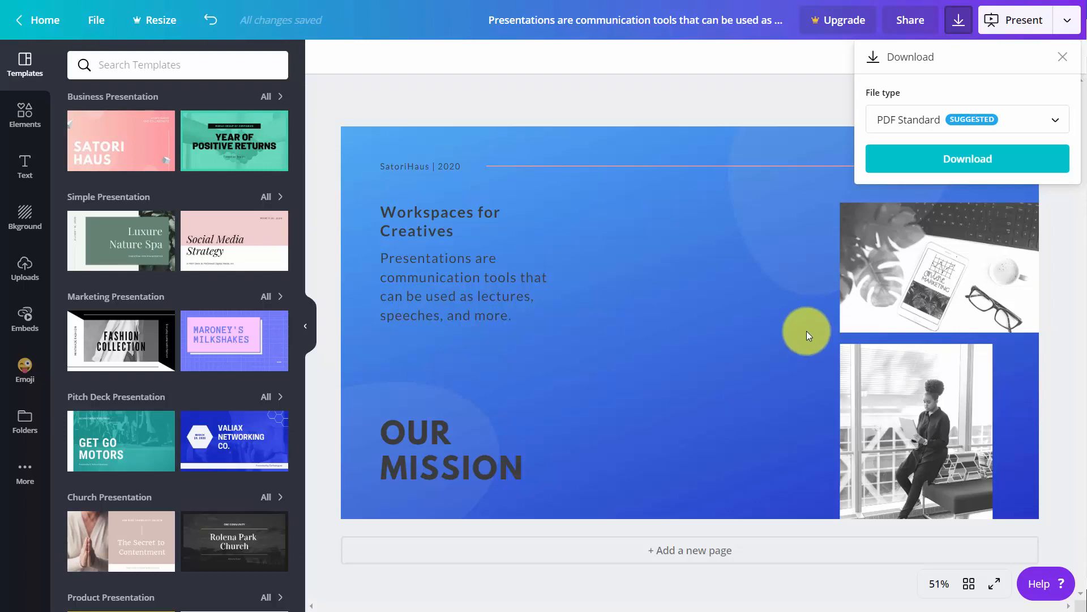
click(1026, 121)
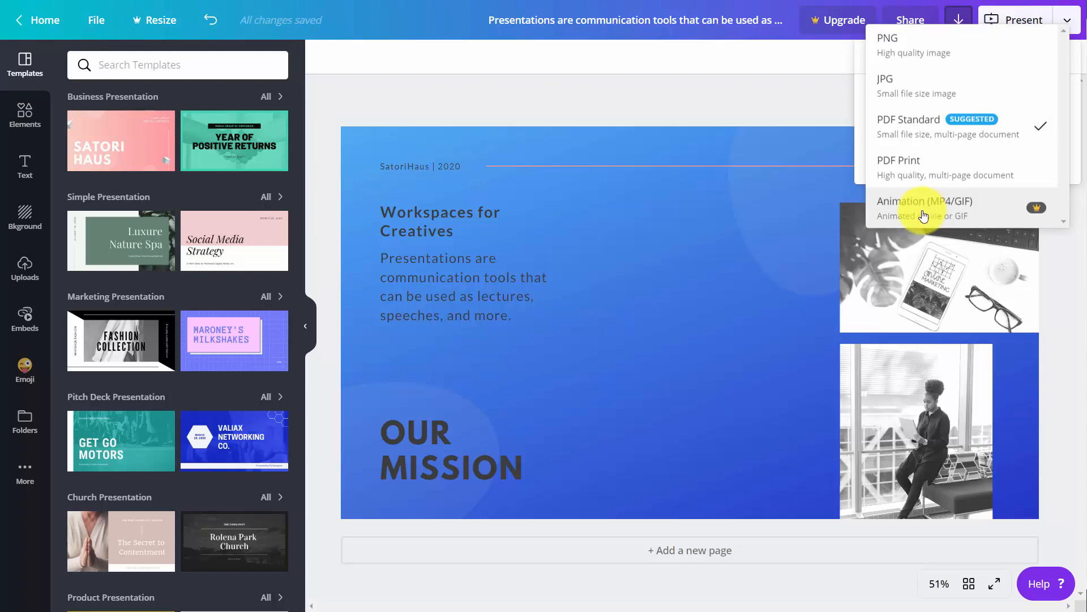
click(894, 47)
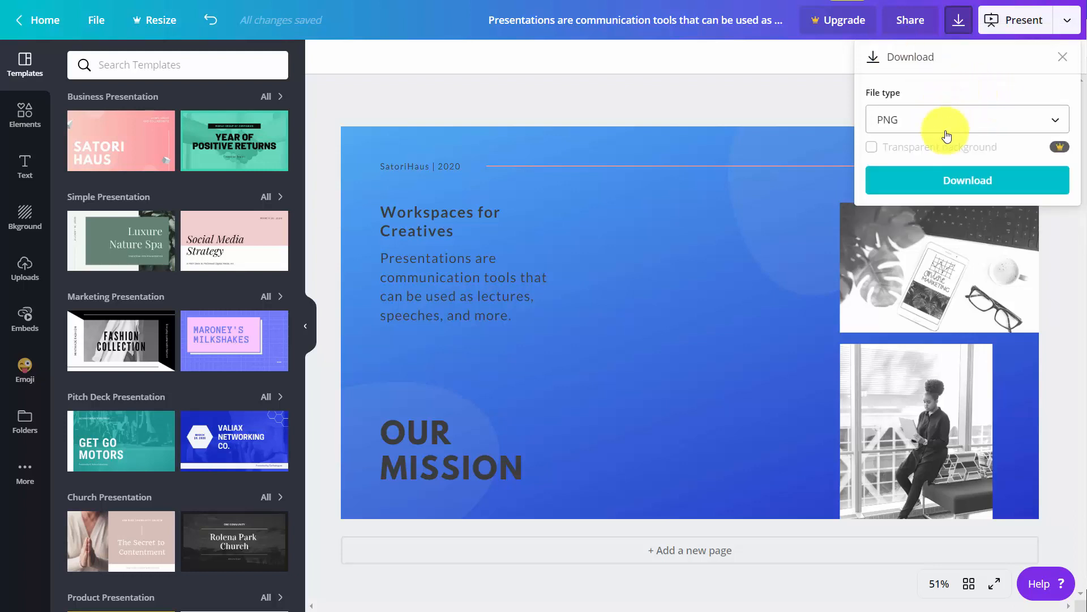
click(954, 181)
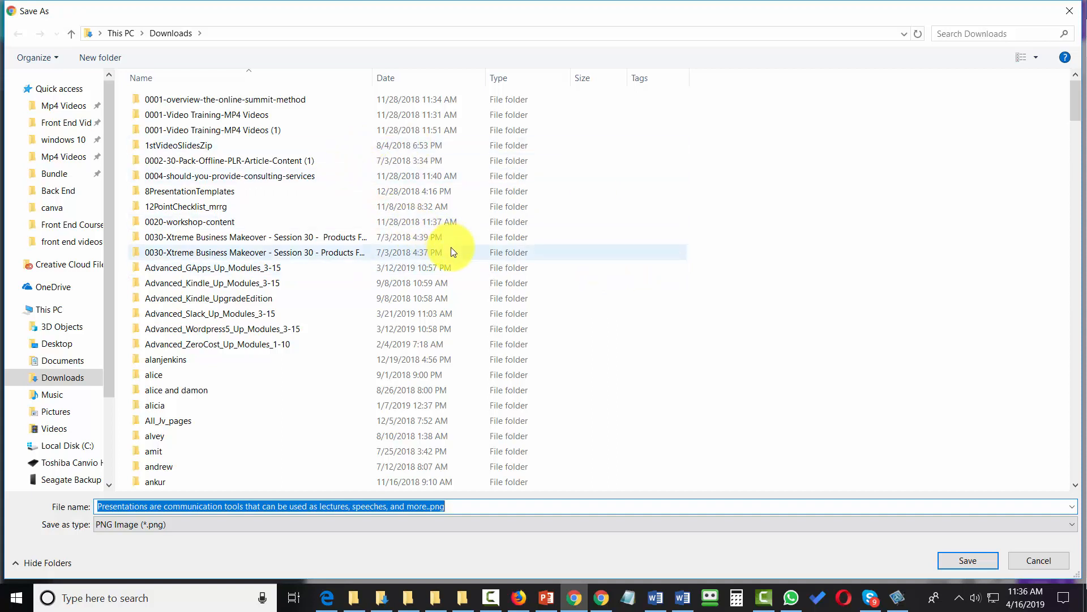
key(Return)
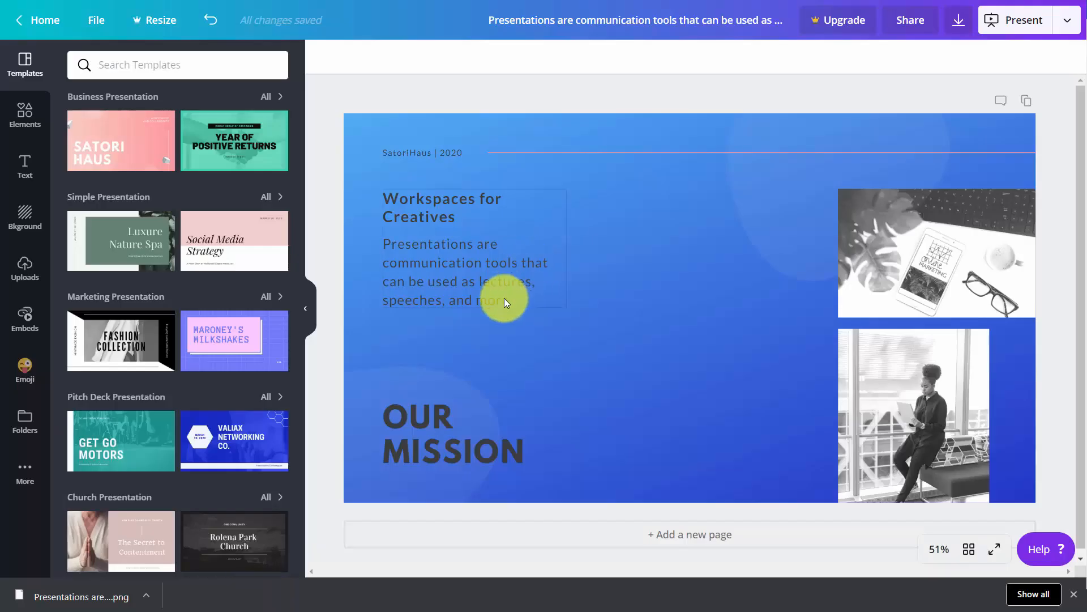
click(73, 599)
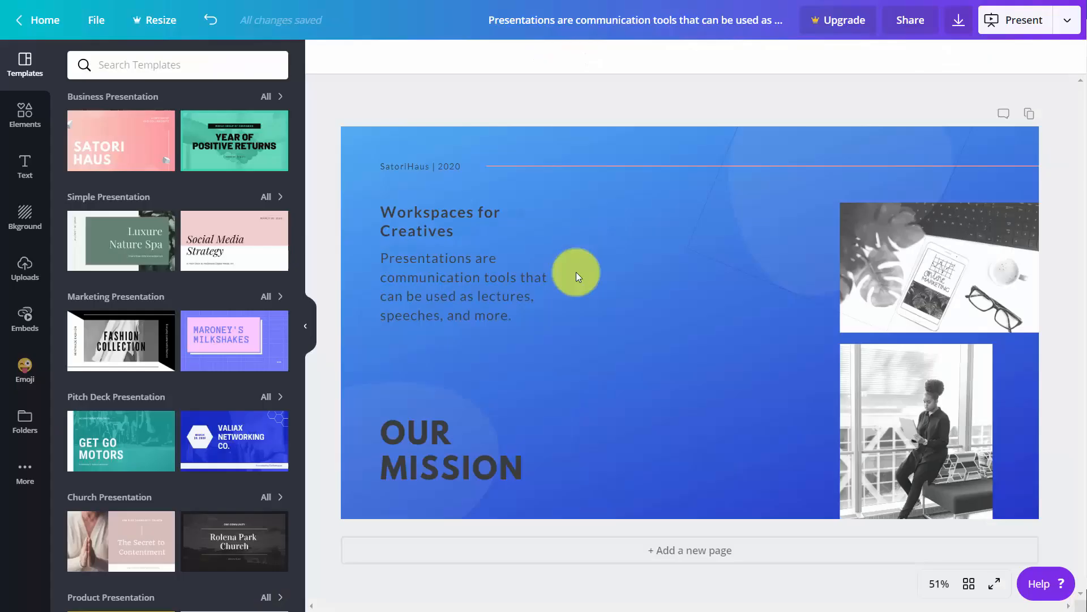
Download the design as PDF Standard into the "images downloaded" folder, and open the saved PDF to check it.
click(957, 25)
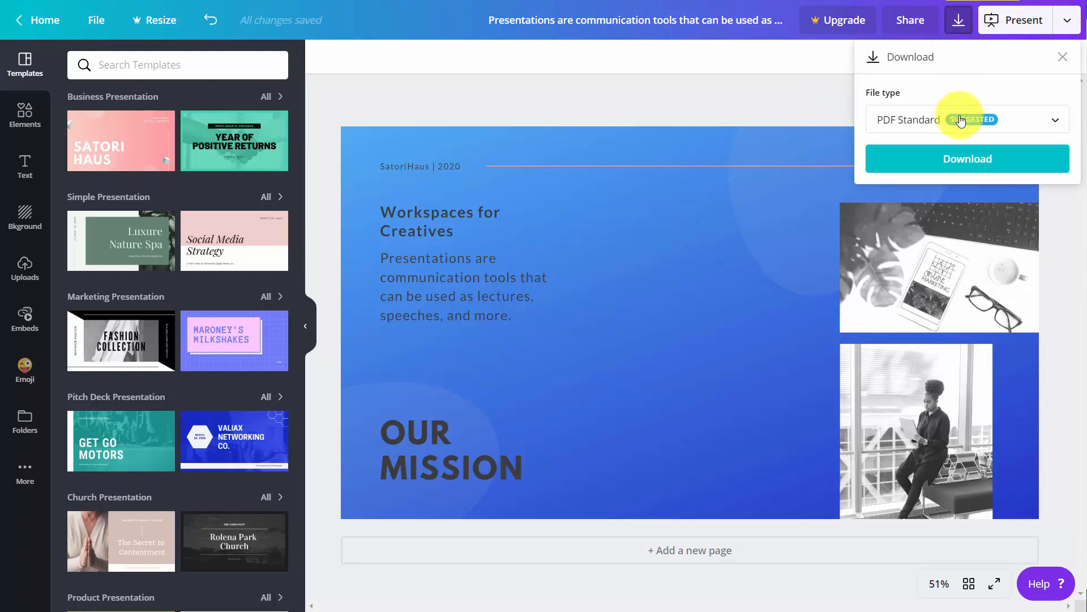
click(967, 163)
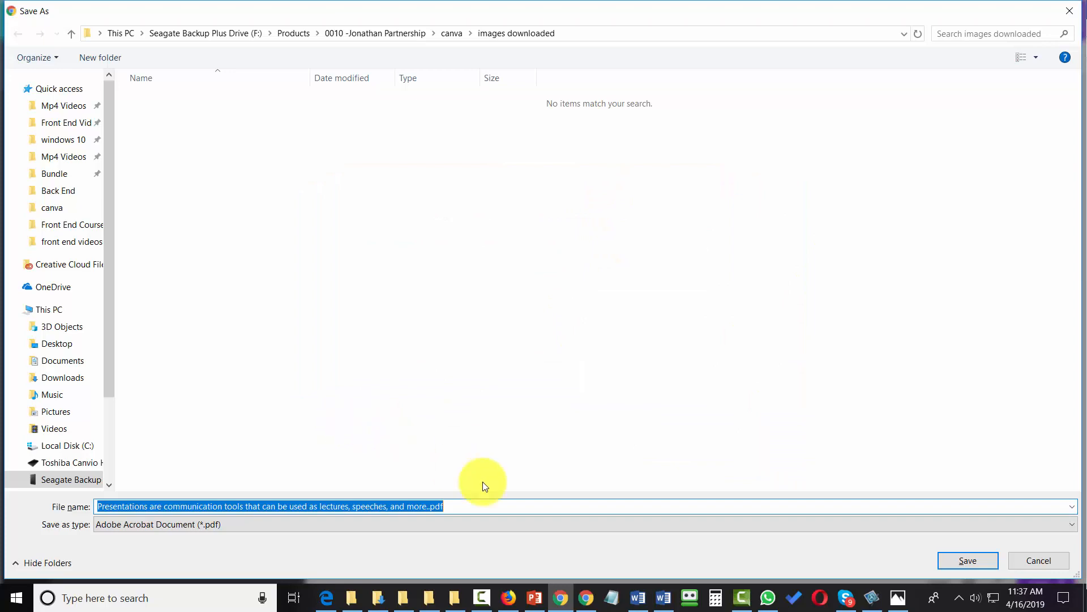
click(946, 555)
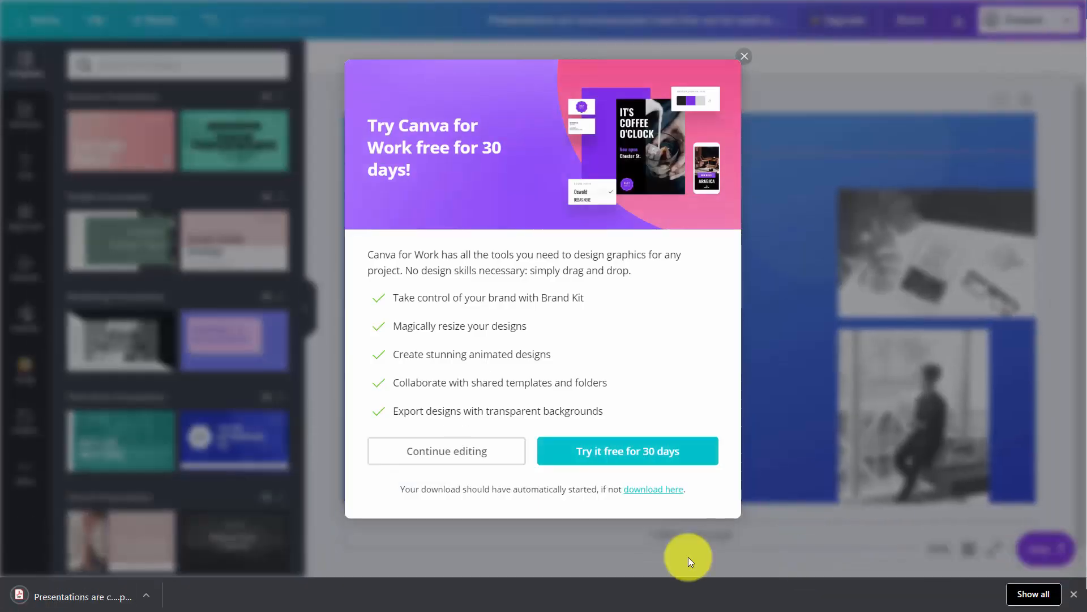
click(102, 606)
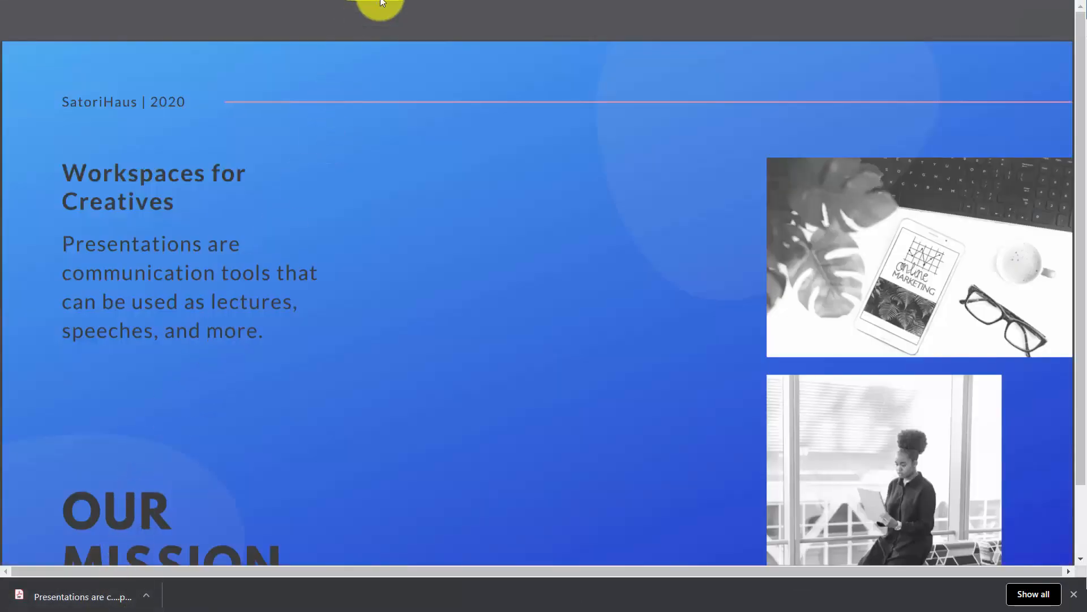
mouse_move(432, 19)
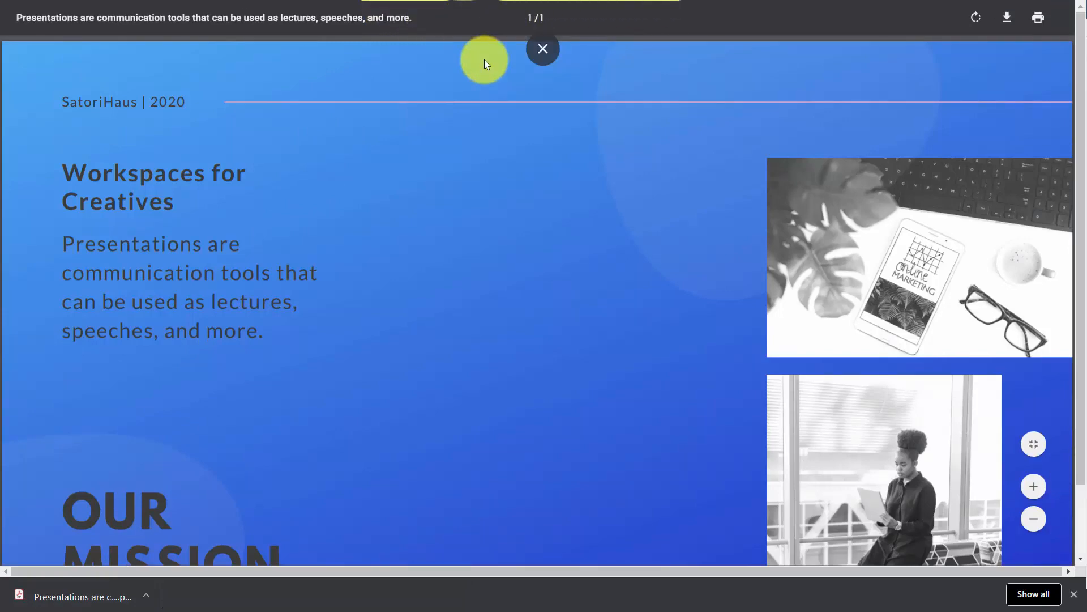
click(542, 49)
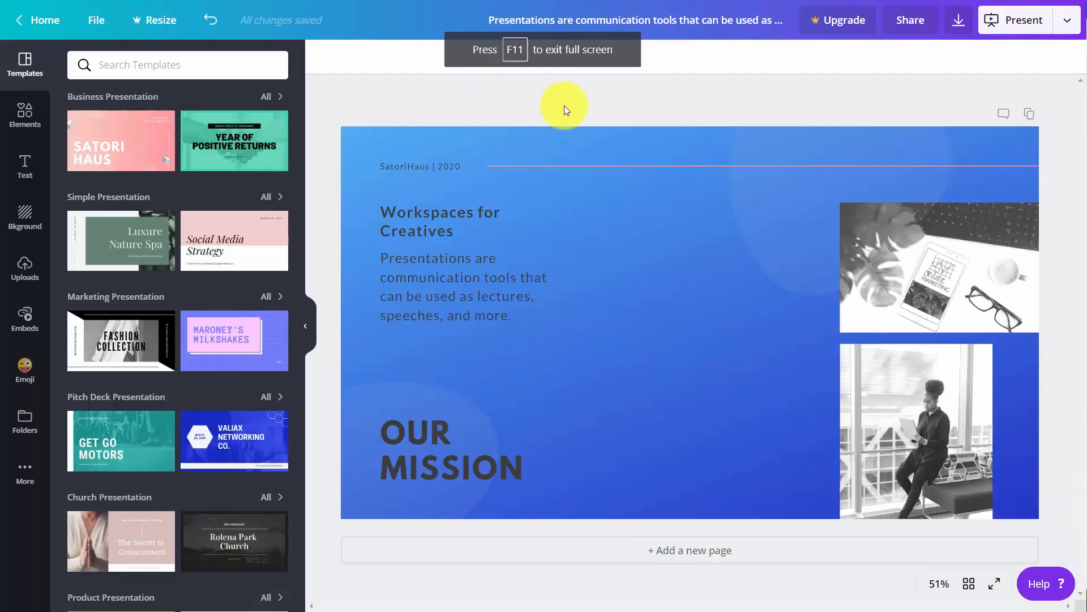
Download the design as PDF Print without crop marks and bleed, and open the saved file.
click(954, 23)
click(958, 116)
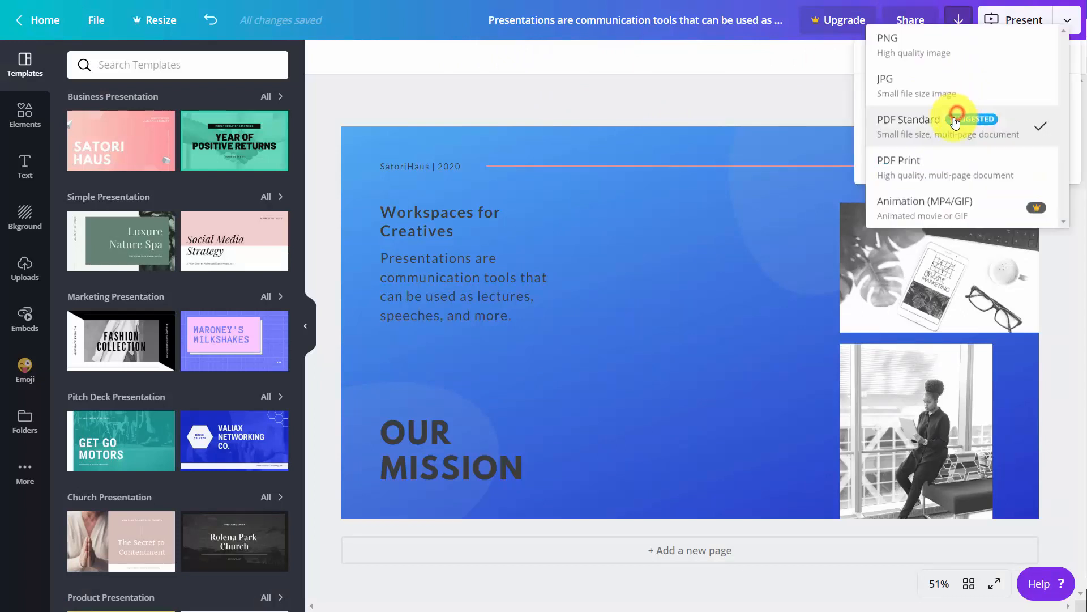
click(933, 166)
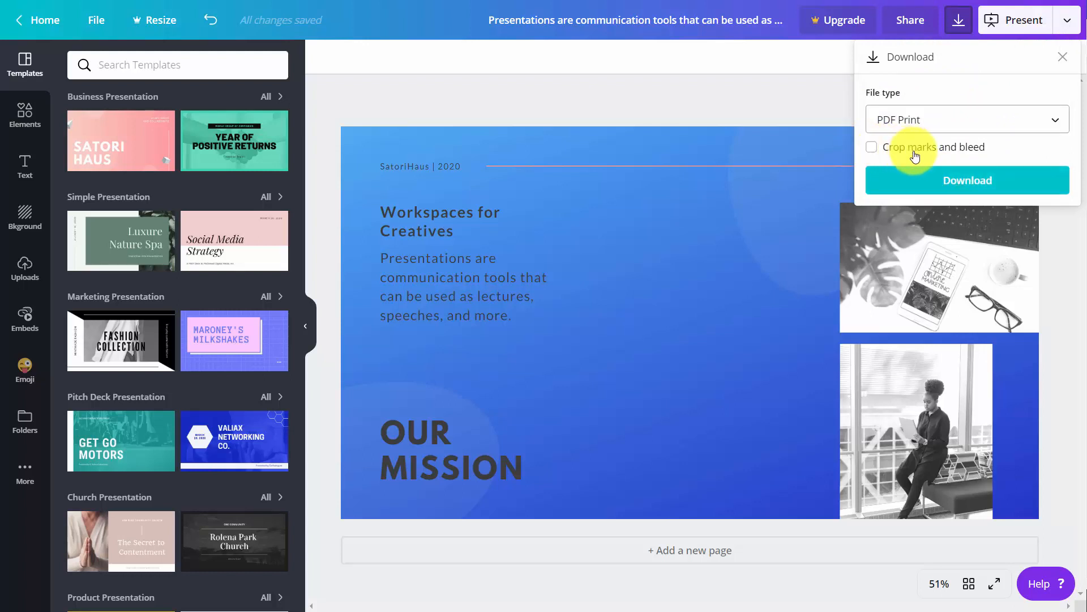
click(948, 181)
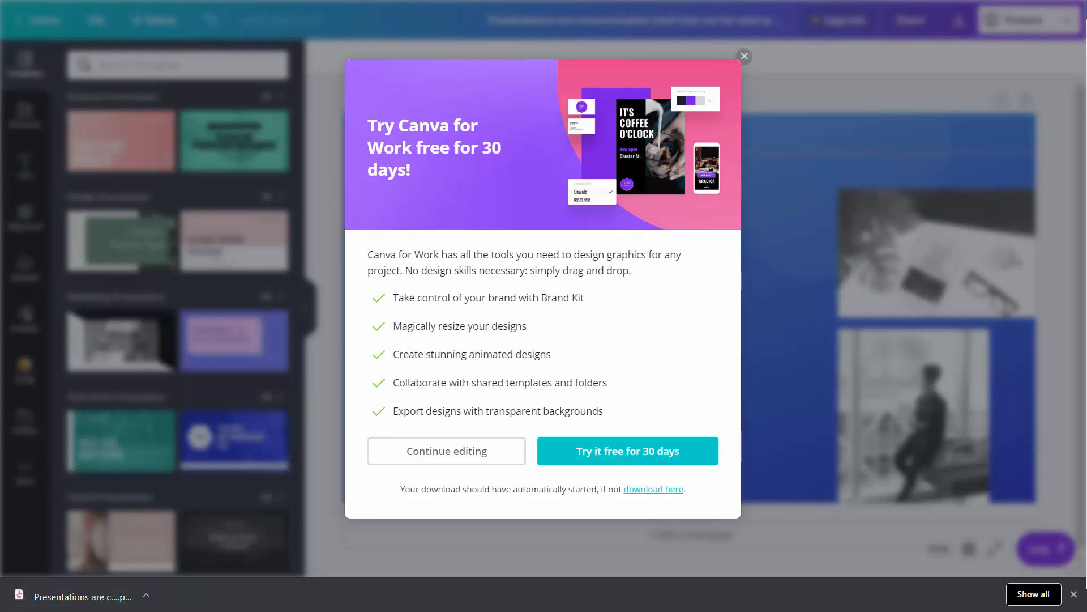
click(106, 600)
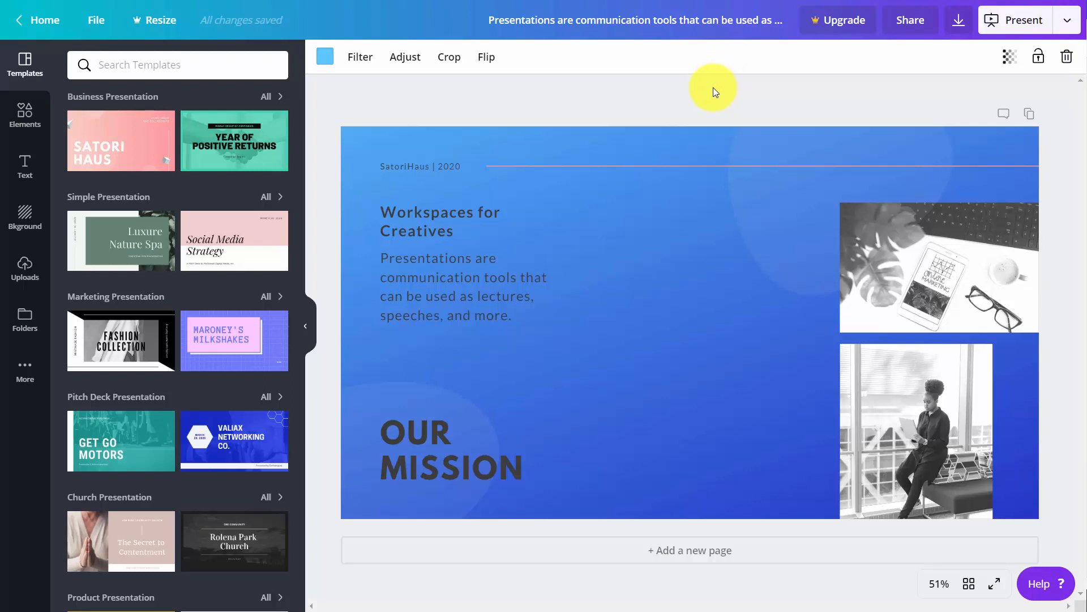
Present the design in Presenter view and move the audience window onto the audience's screen.
click(1067, 21)
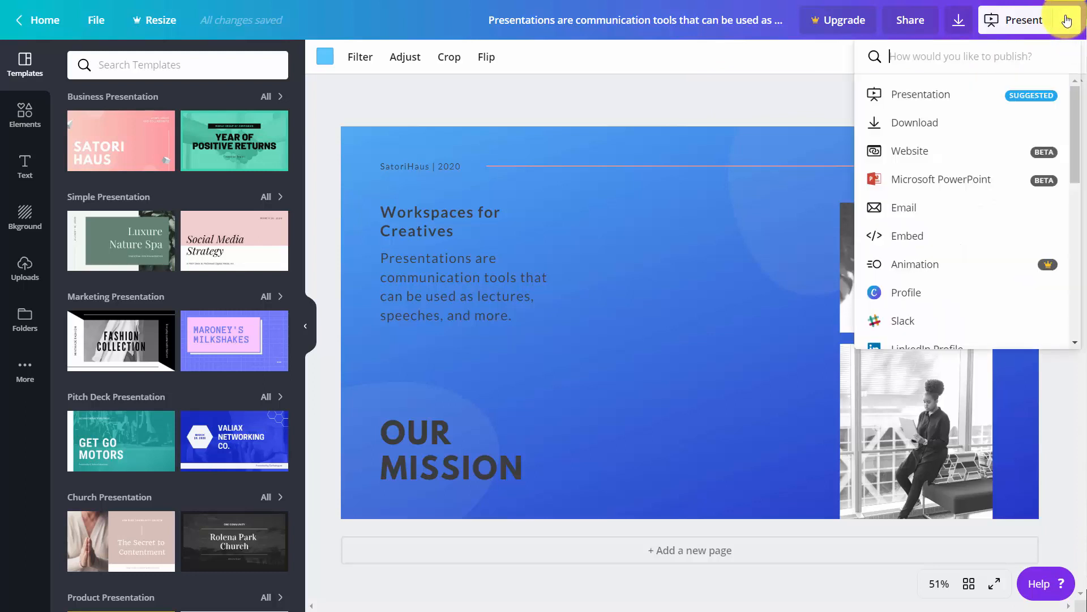
click(926, 96)
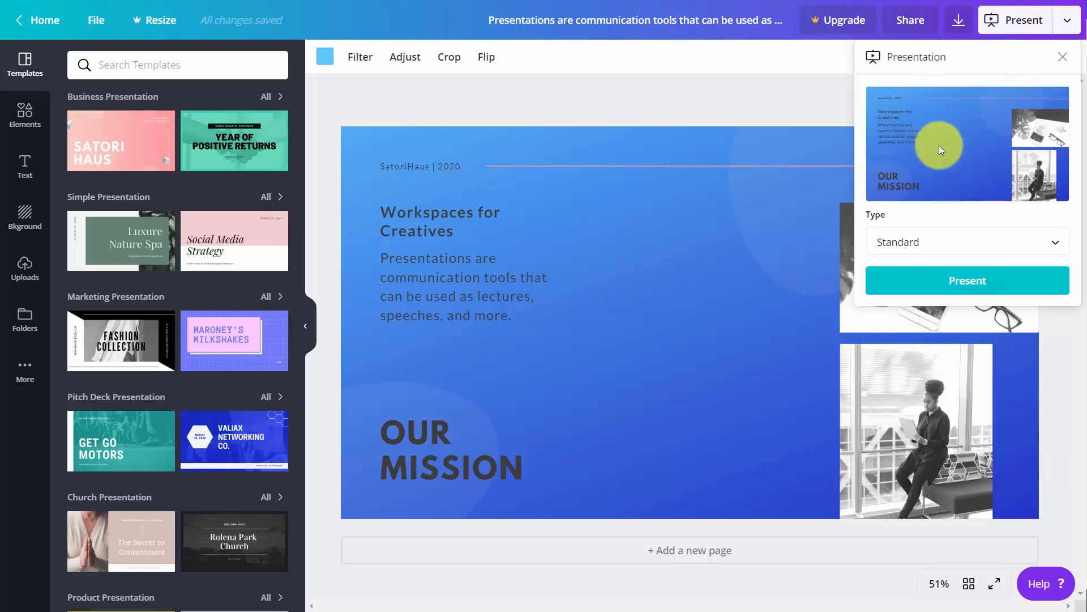
click(1054, 246)
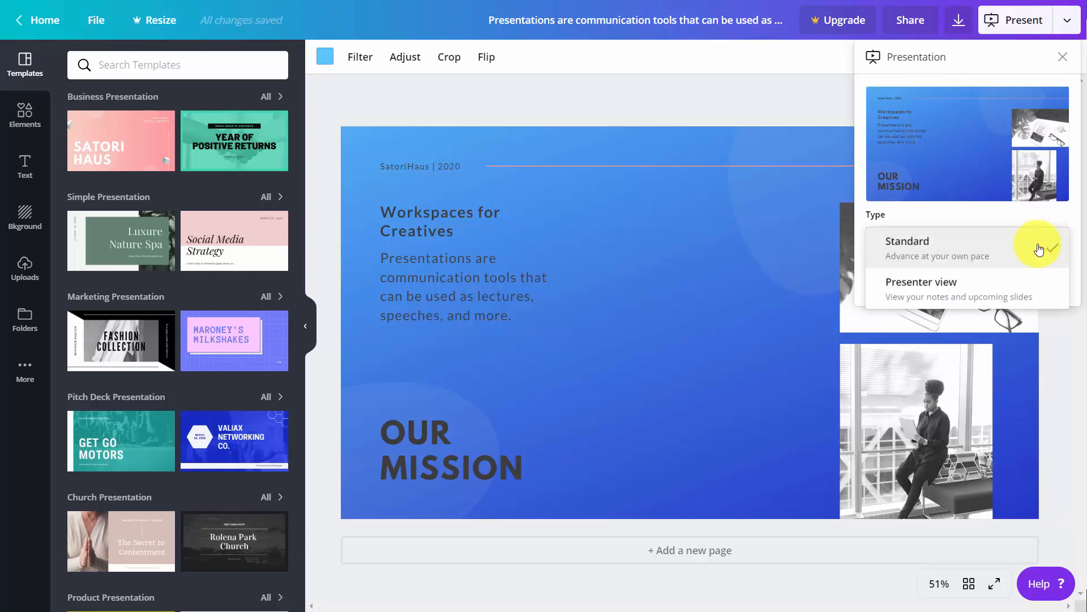
click(957, 286)
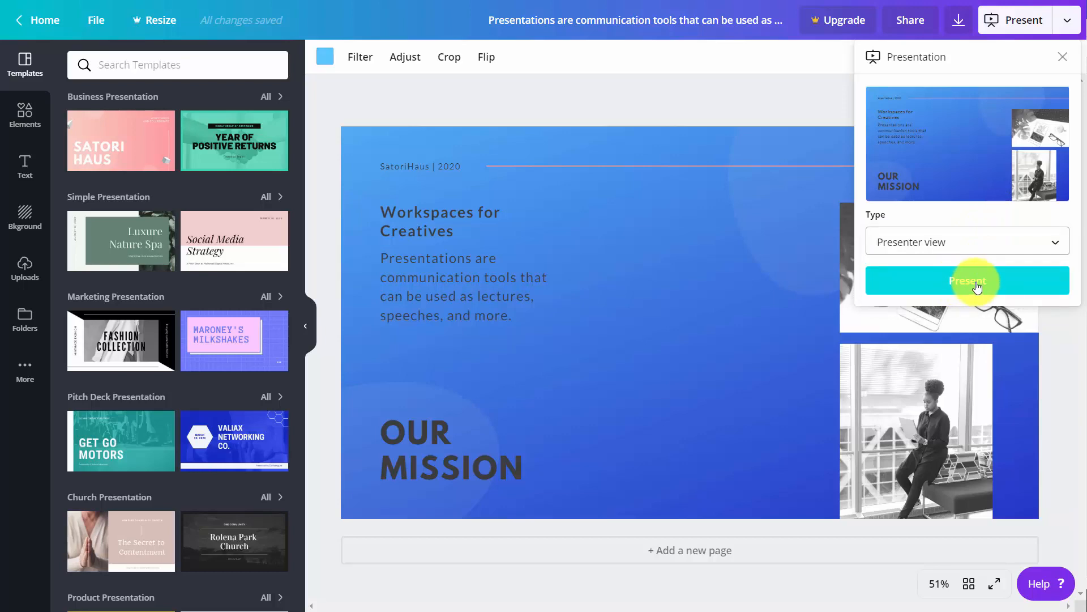
click(977, 289)
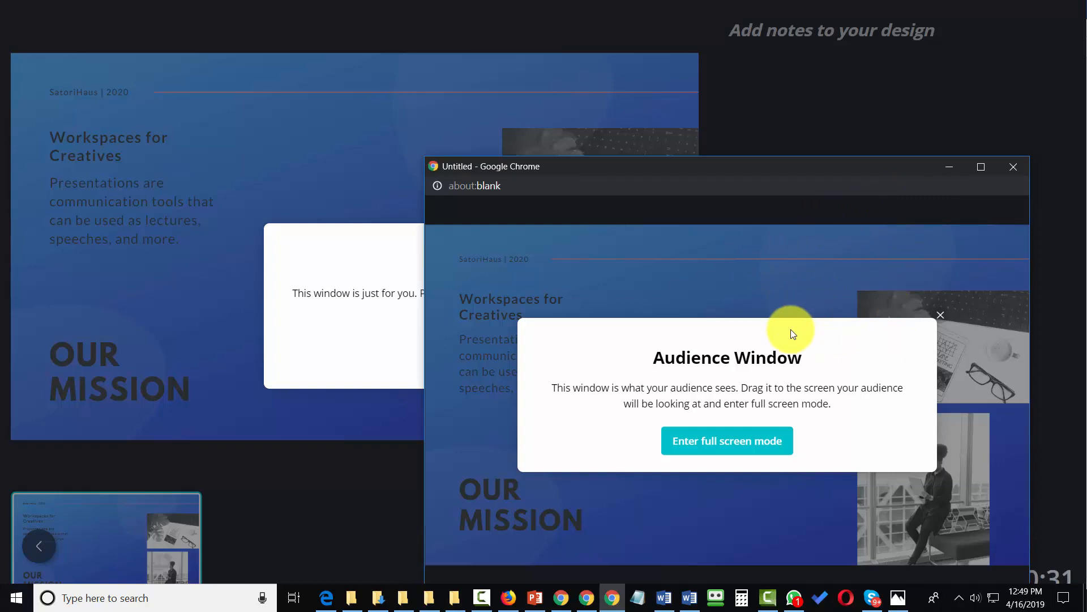
drag(710, 167, 712, 168)
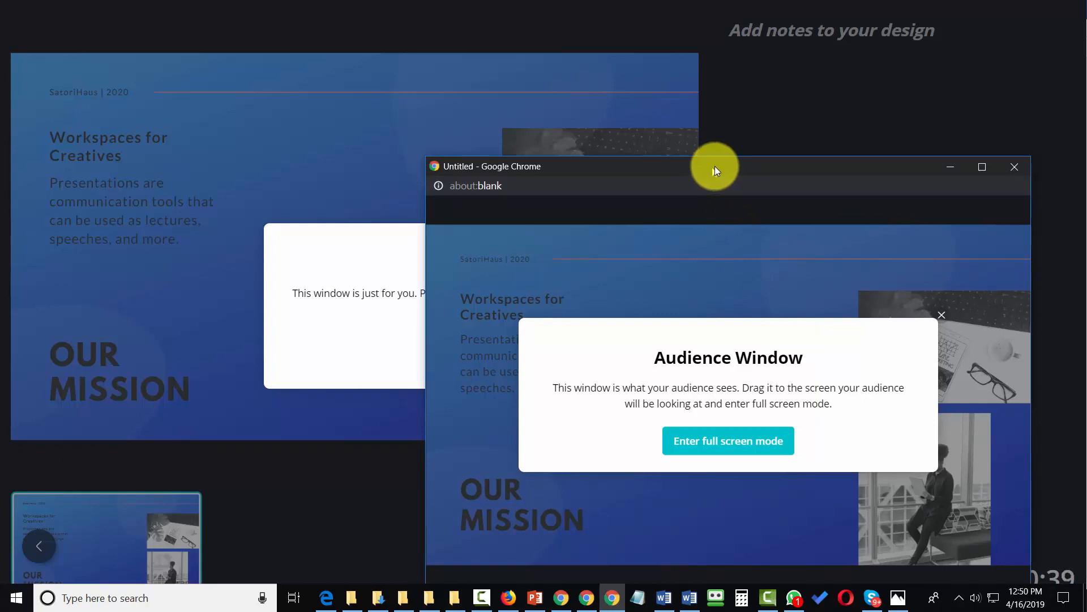
drag(757, 167, 1086, 154)
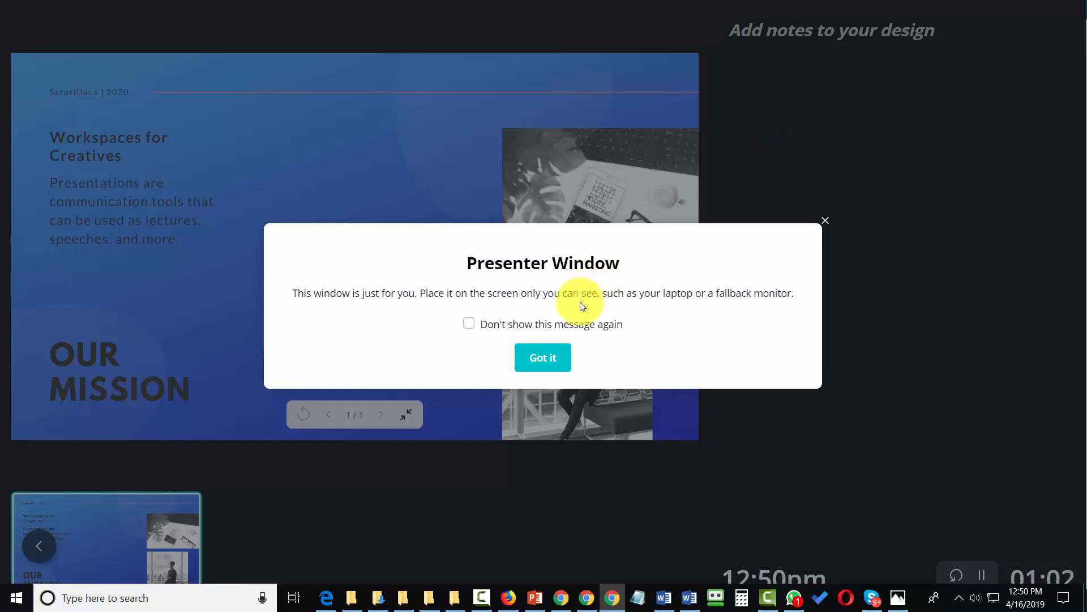
Dismiss the introductory notices in the presenter window and the audience window.
click(540, 360)
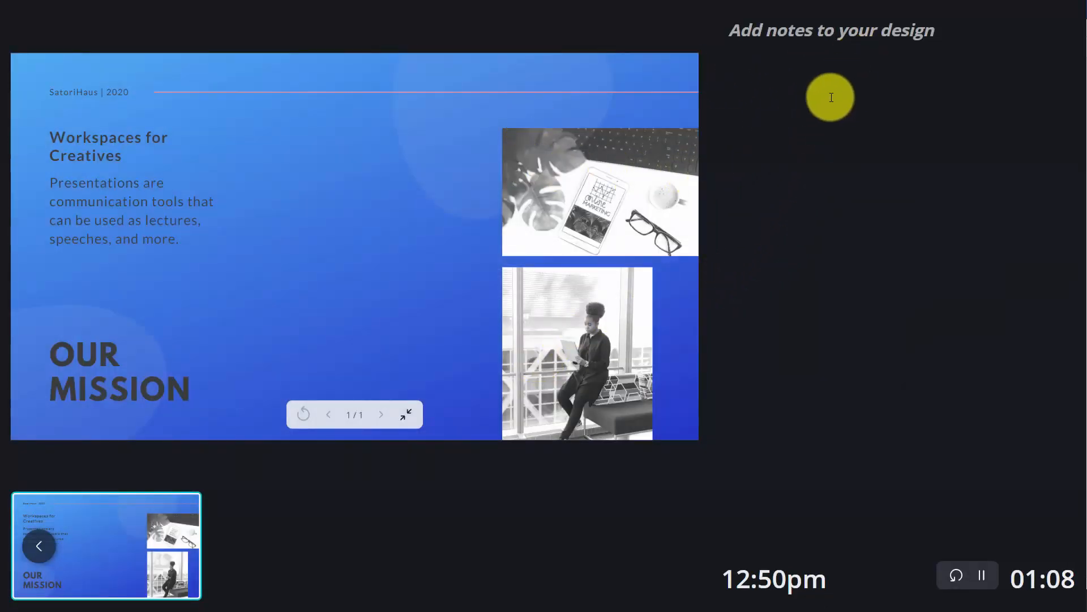
key(alt+Tab)
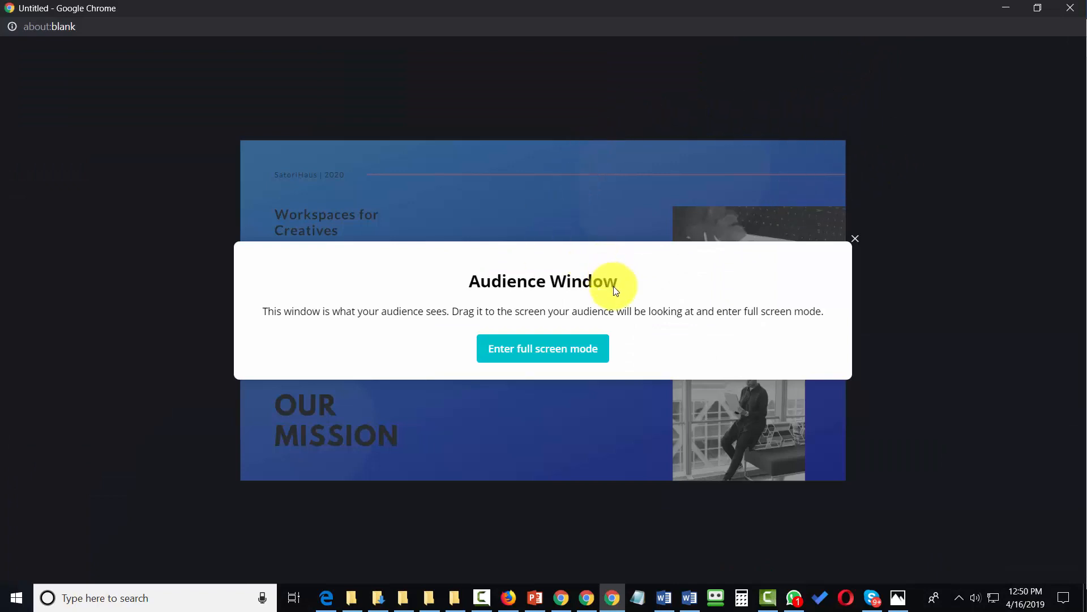
click(855, 249)
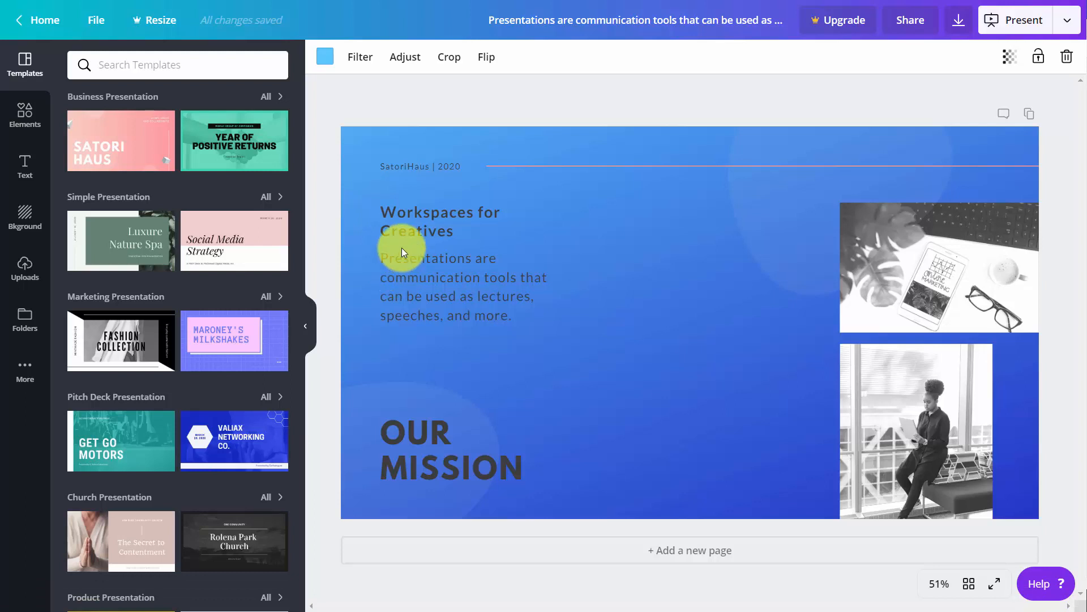
Choose Pinterest as the publishing destination and connect the Pinterest account, granting Canva the requested permission.
click(1070, 23)
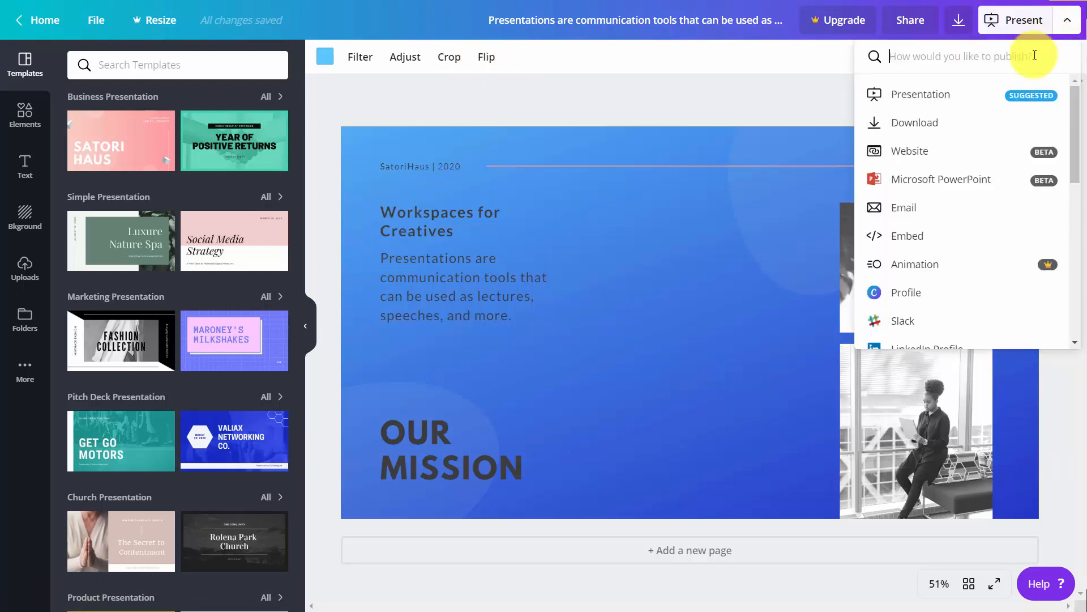
scroll(997, 115, down, 3)
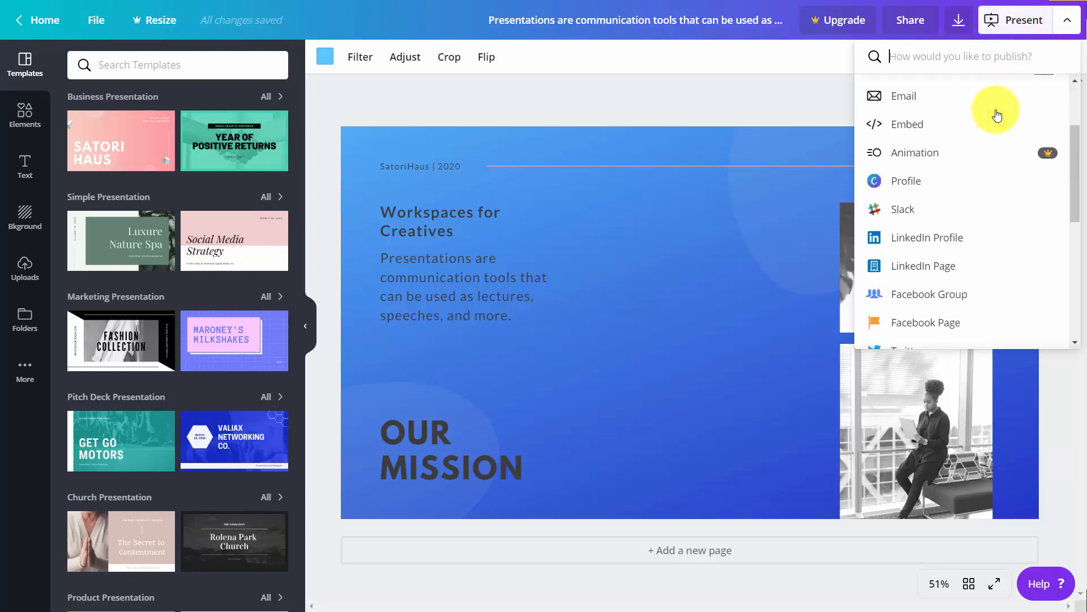
scroll(988, 115, down, 1)
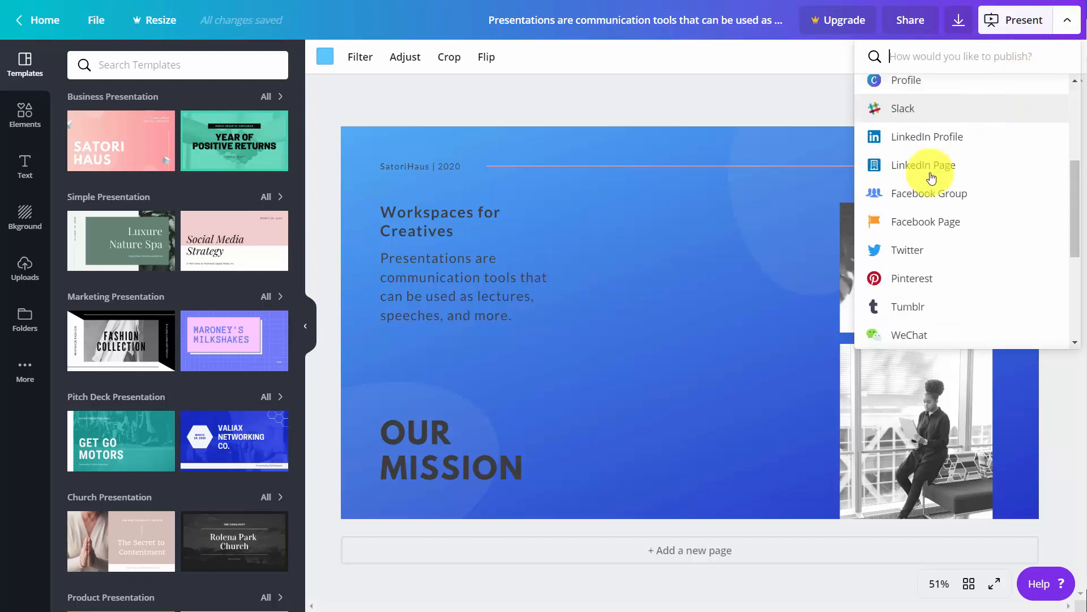
click(901, 286)
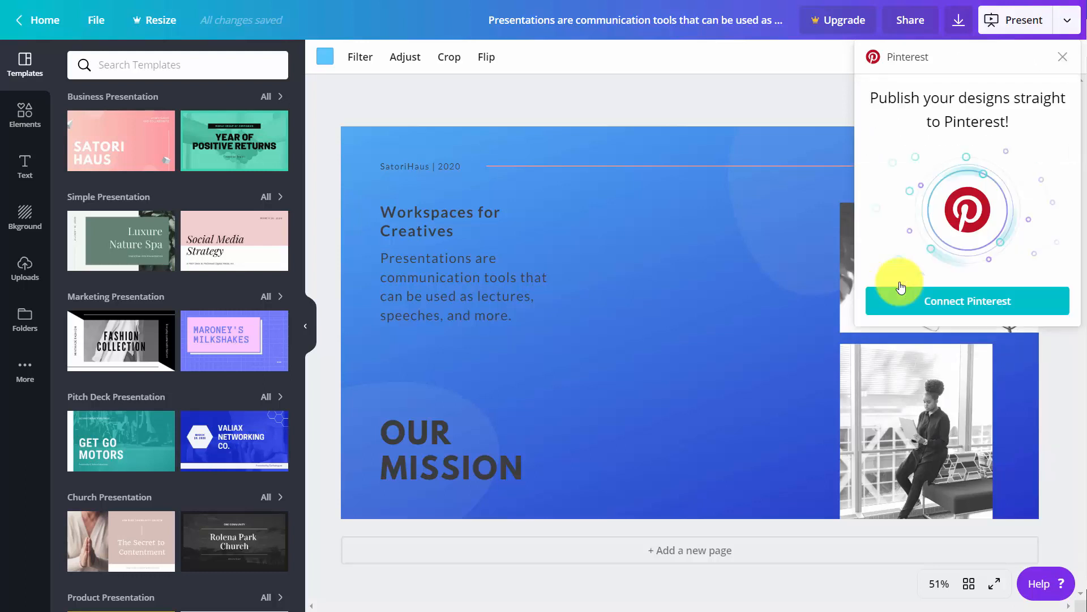
click(948, 306)
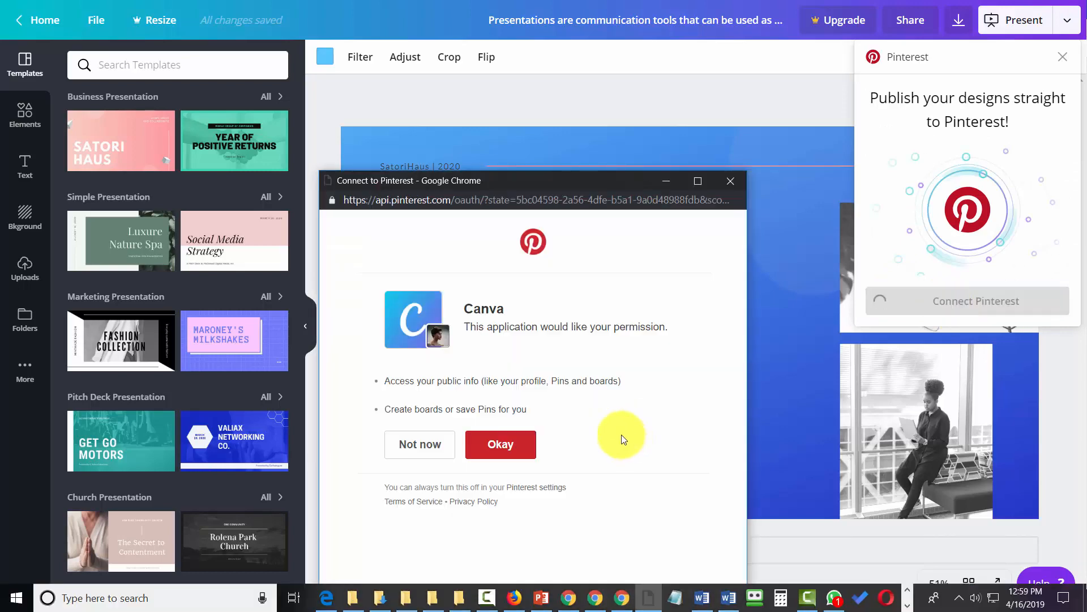
click(496, 440)
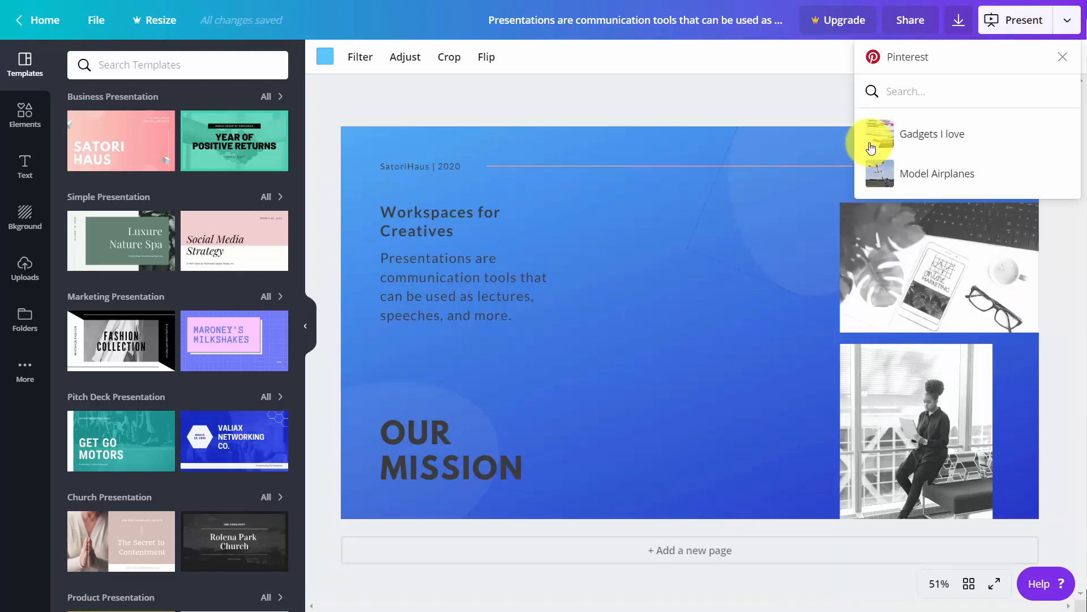
Publish the design to the Model Airplanes board with the description "Workplace for Creatives" and open the published pin.
click(882, 180)
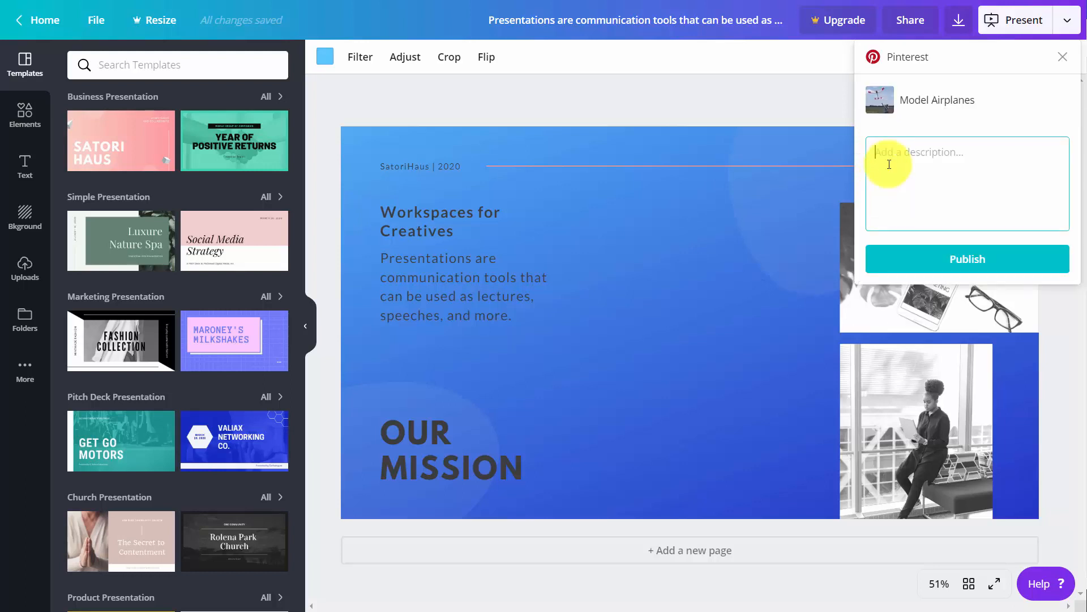
text(Workplace for Creatives)
click(965, 260)
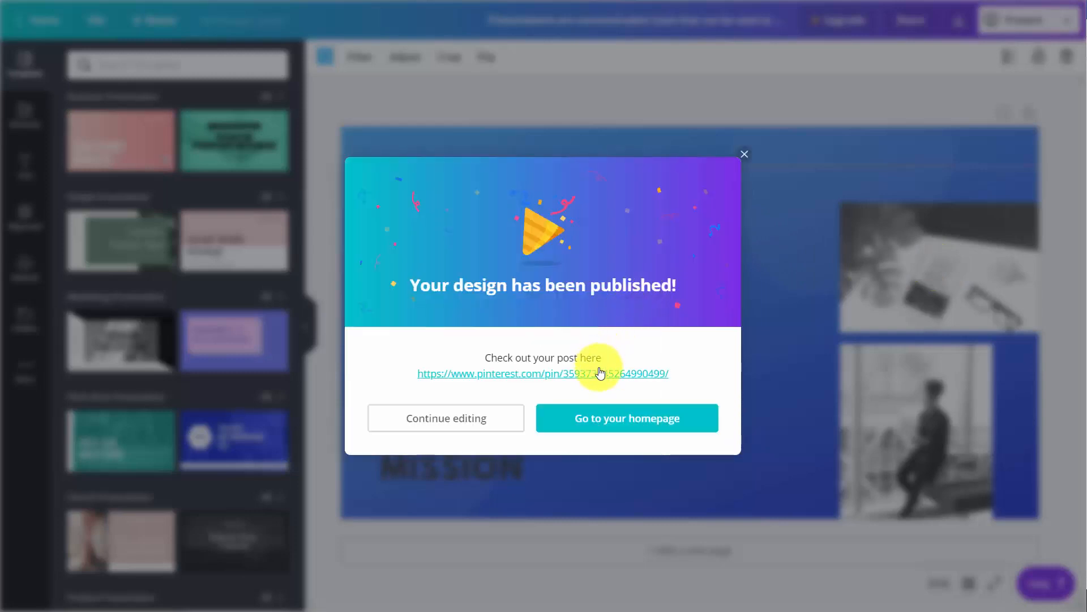
click(601, 373)
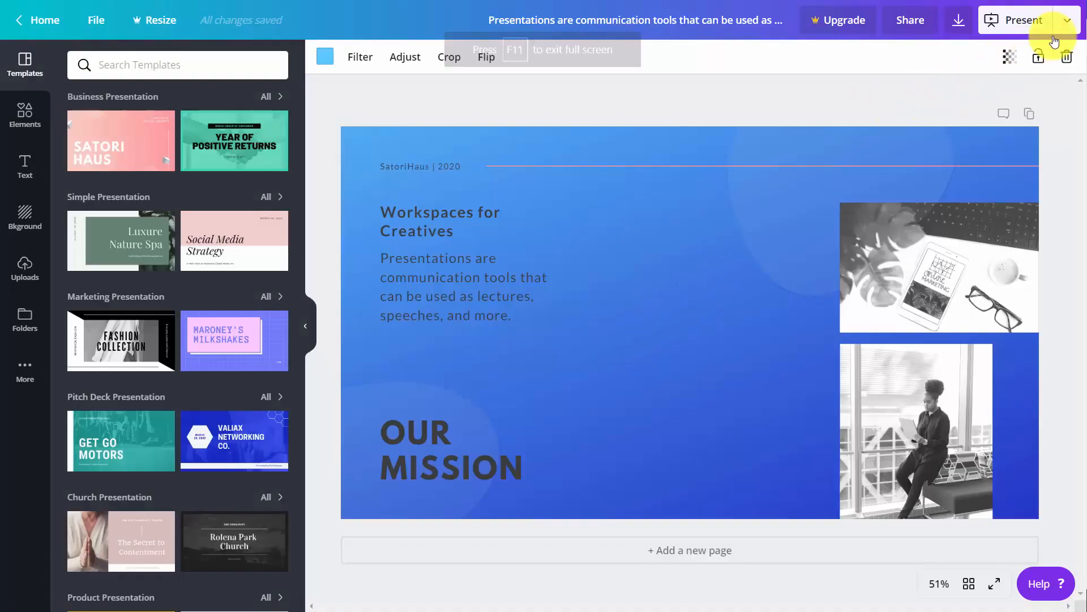
Connect Facebook for publishing to a Facebook Group and authorize Canva for the "How to Use Marketing Strategy" group.
click(1066, 19)
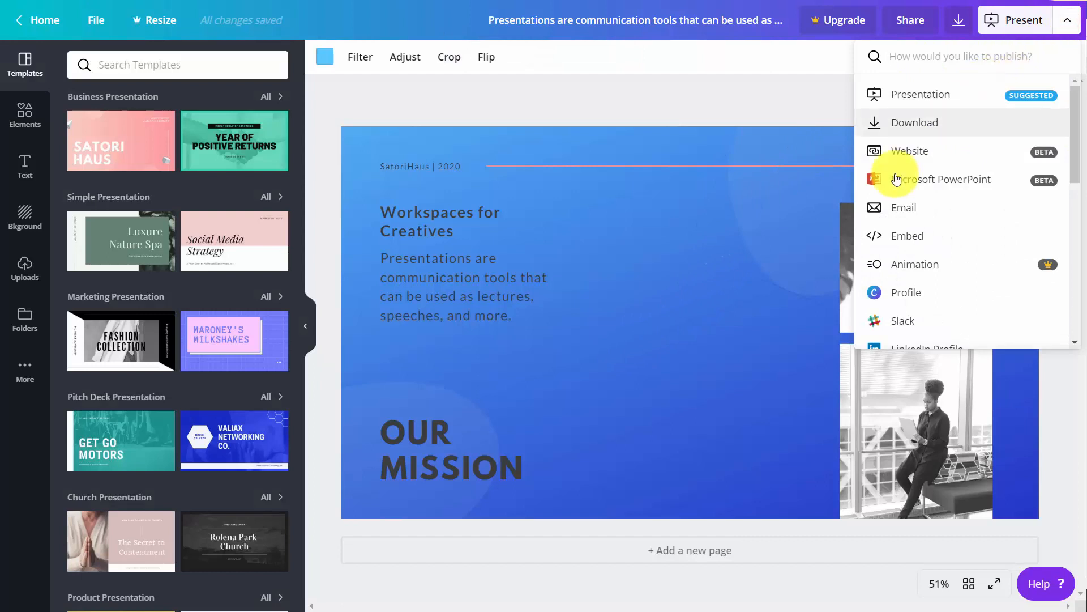
scroll(895, 179, down, 5)
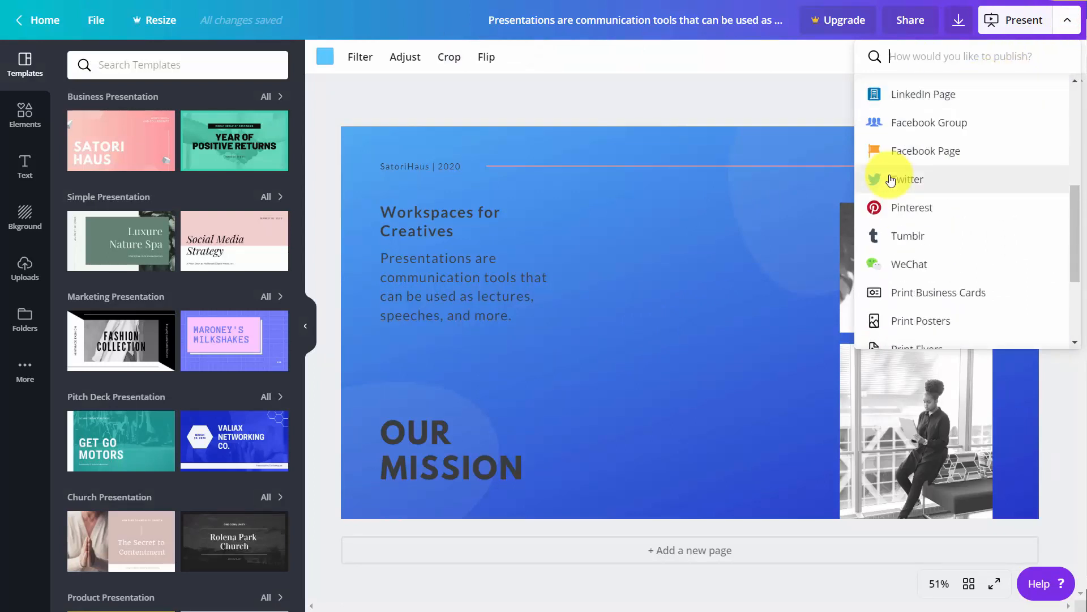
scroll(892, 180, up, 2)
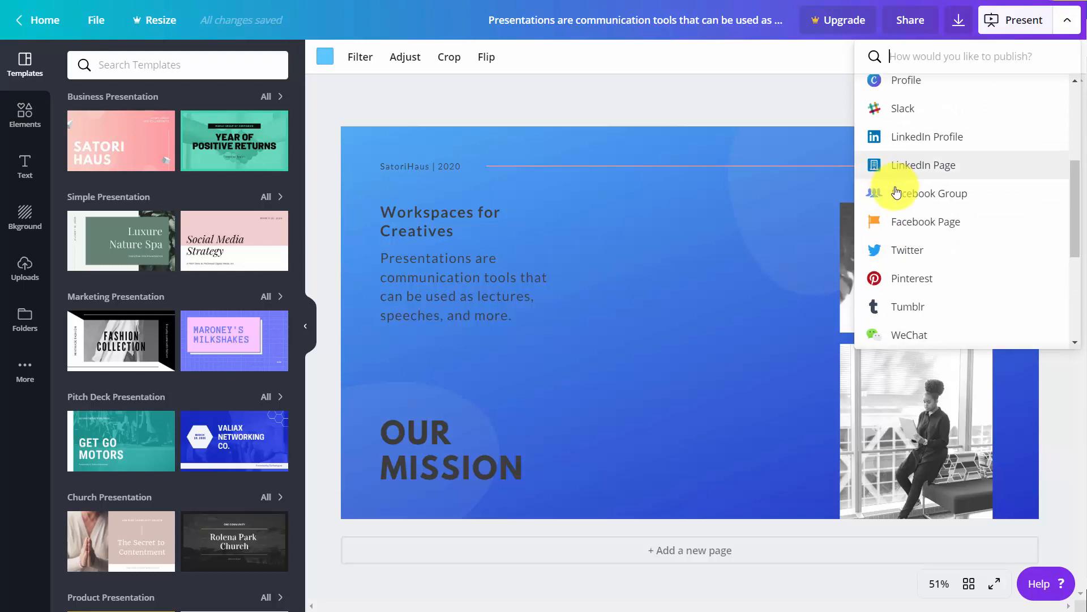
click(898, 193)
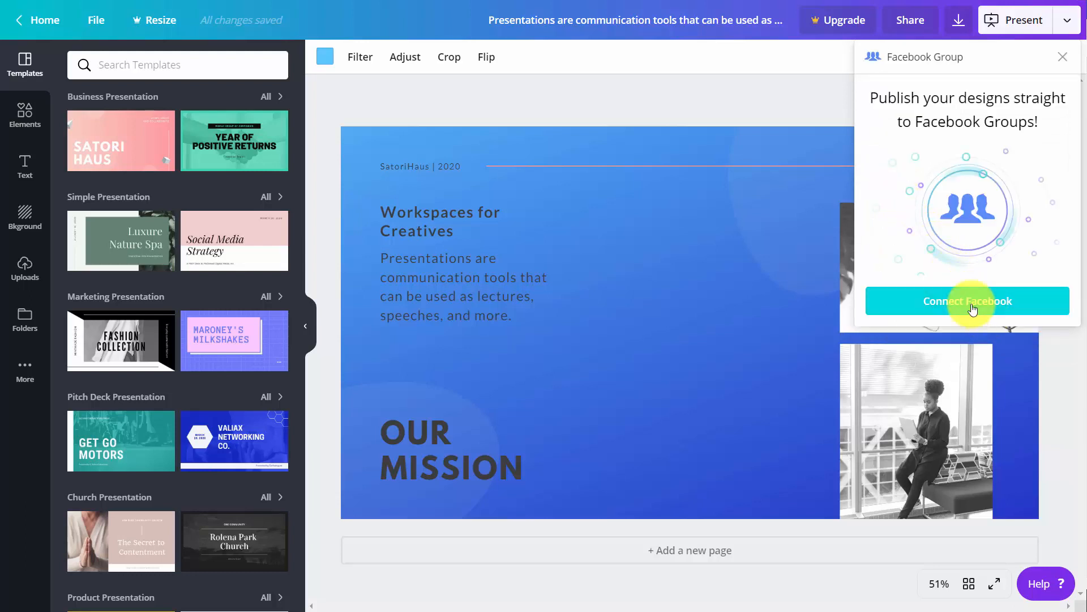
click(972, 309)
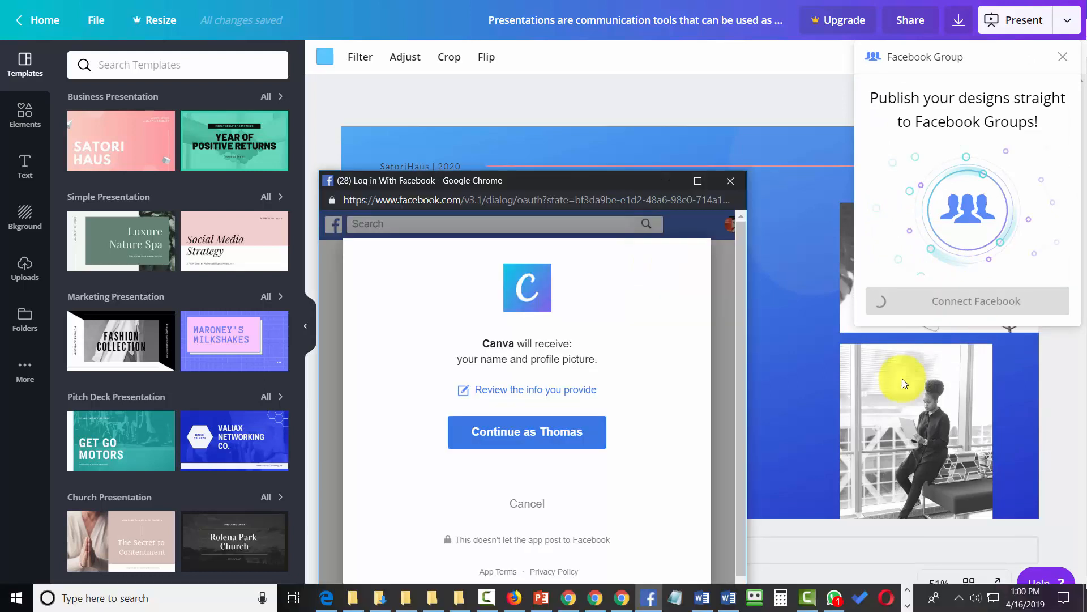
click(561, 434)
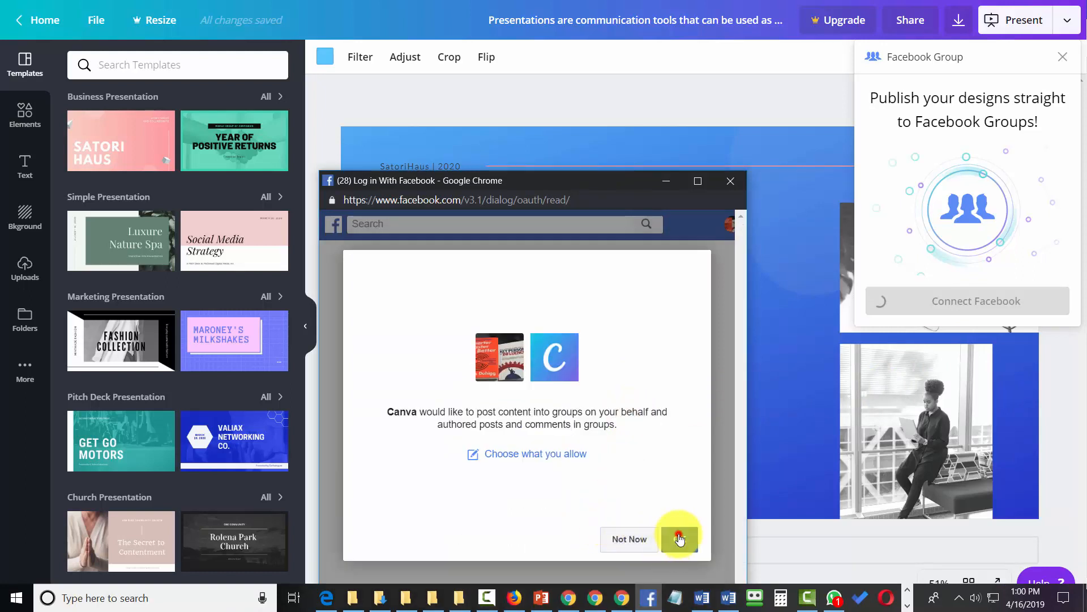
click(679, 535)
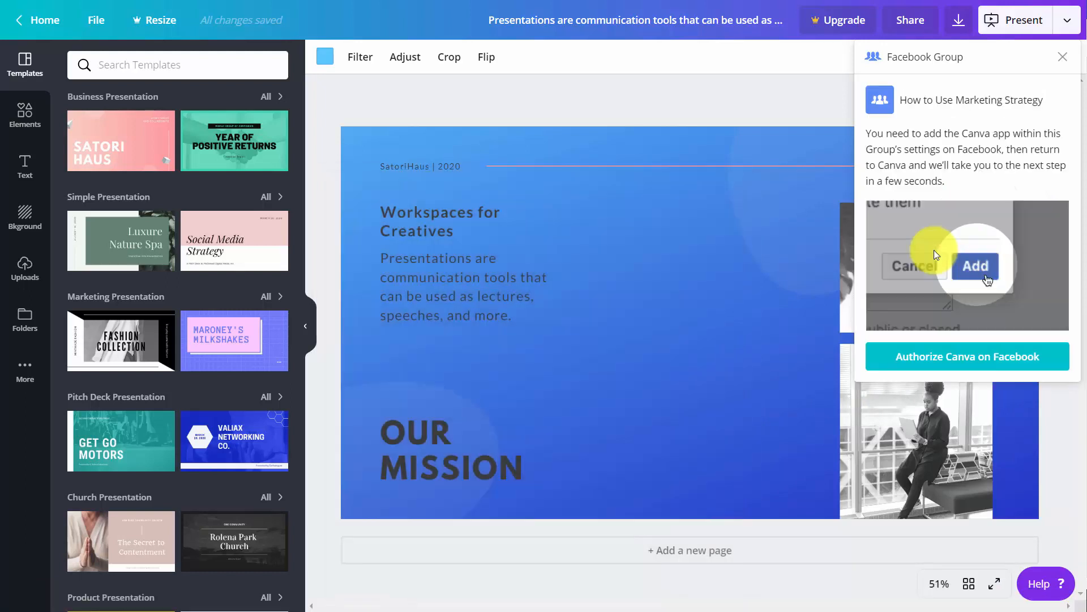
click(932, 363)
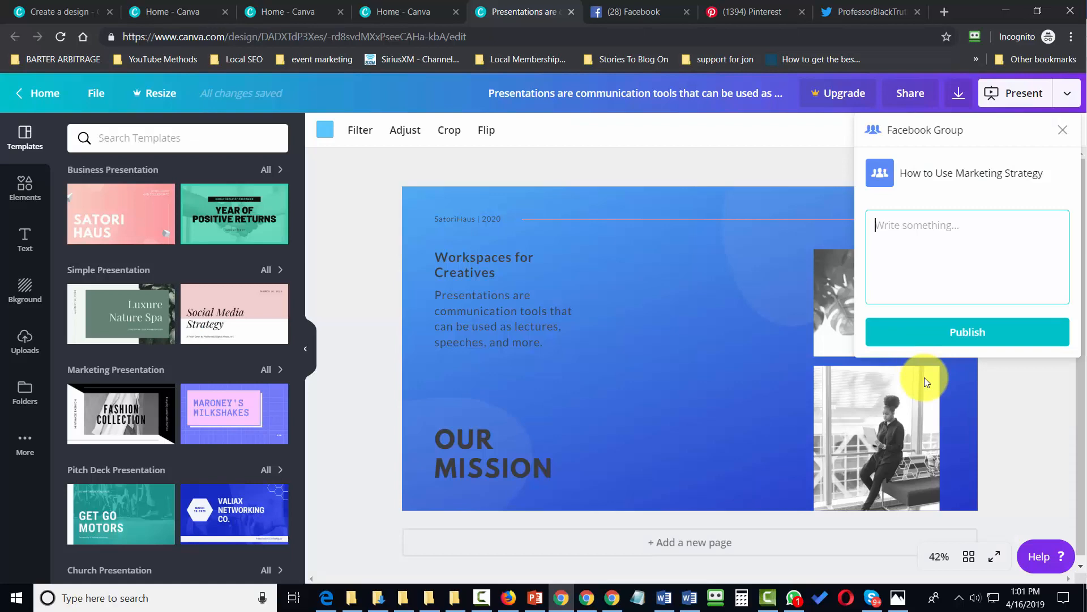
Publish the design to the Facebook group with the text "Workplace for creatives", and view the resulting post before returning to the design.
text(Workplace for creatives)
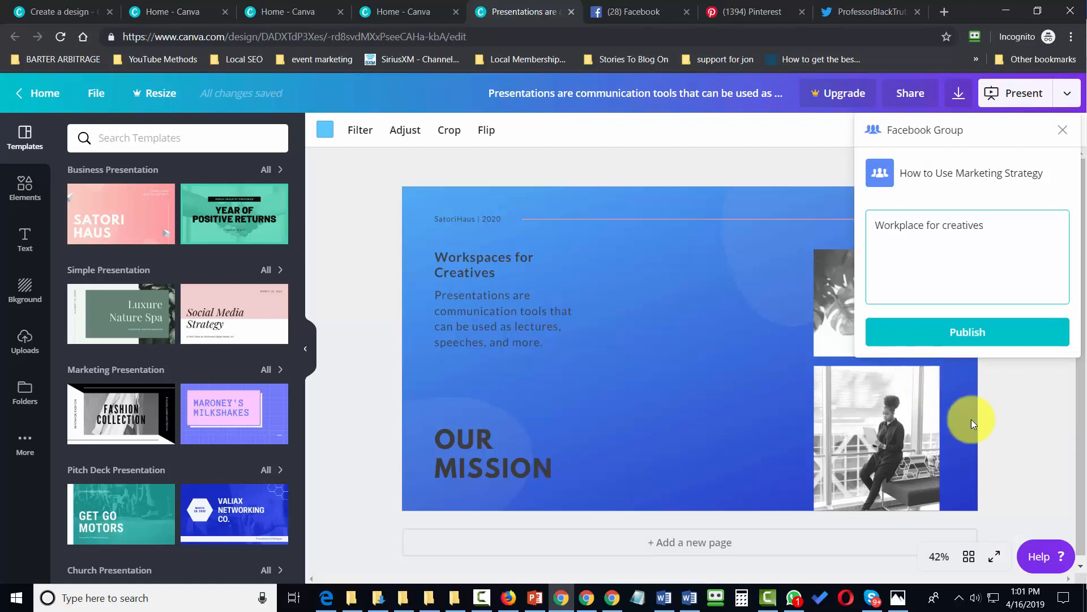
click(968, 333)
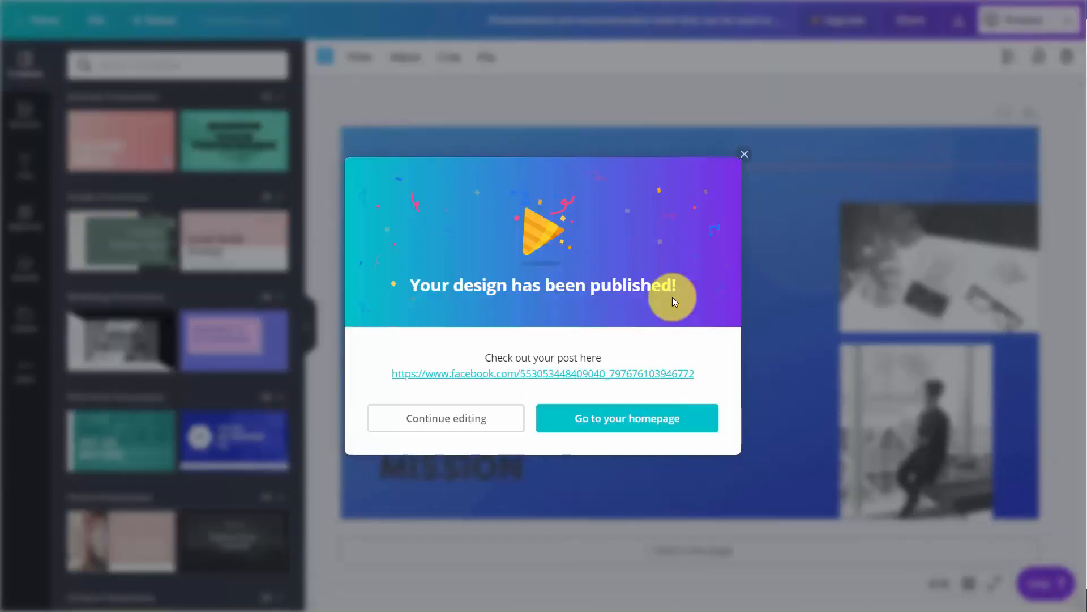
click(531, 374)
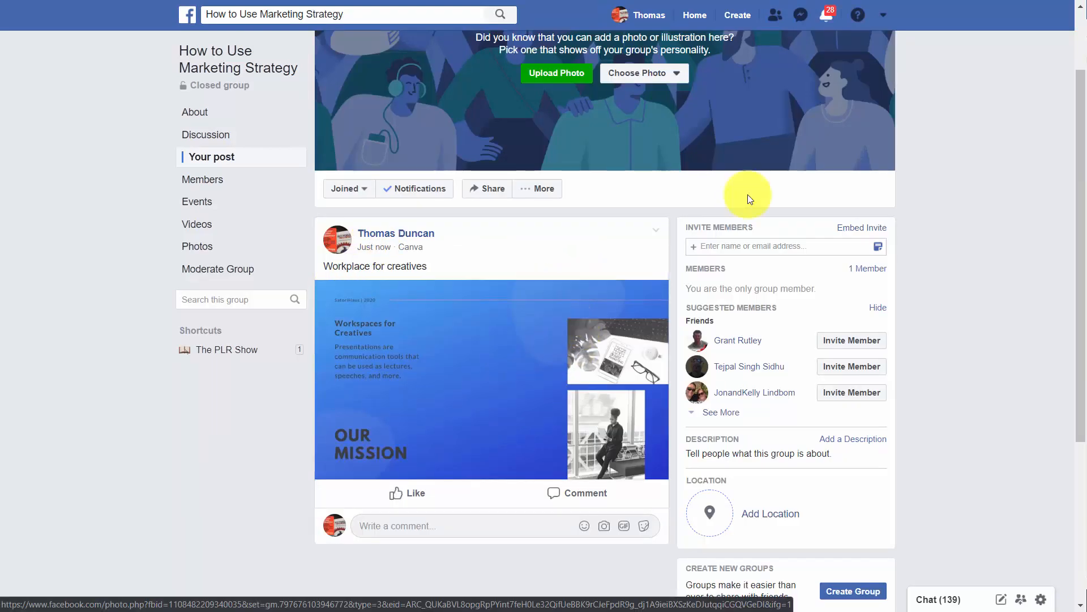
key(ctrl+w)
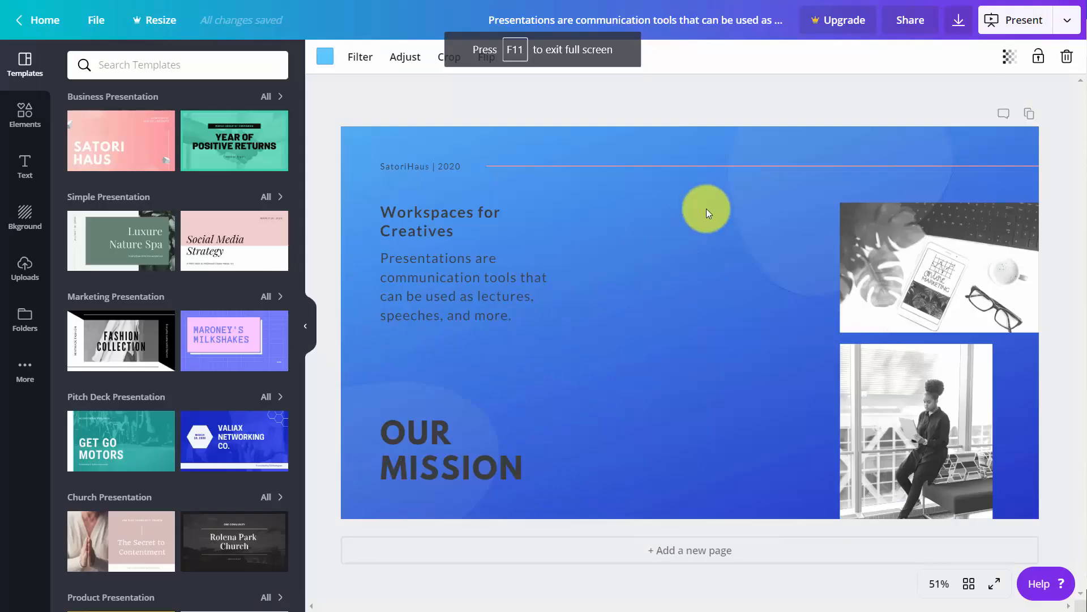
Choose Twitter as the publishing destination and connect the Twitter account, authorizing Canva to use it.
click(1072, 22)
scroll(963, 201, down, 2)
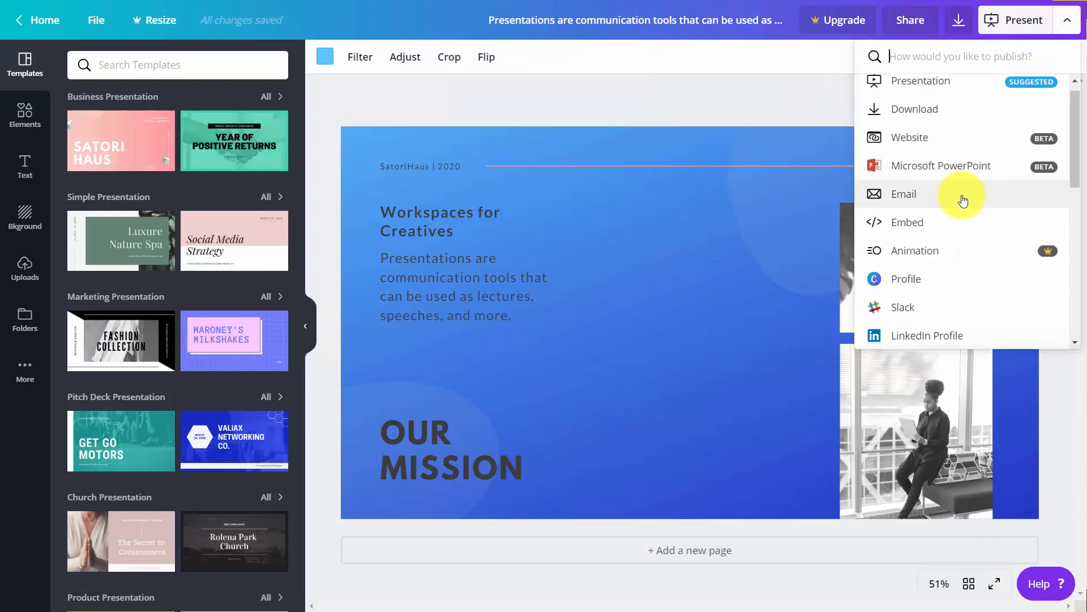
scroll(961, 206, down, 1)
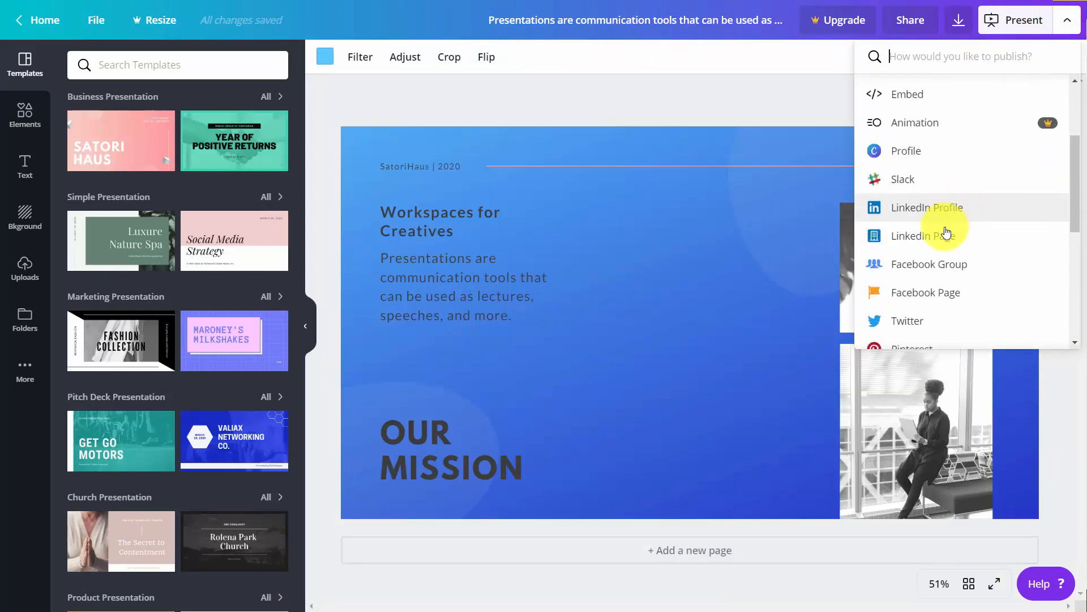
scroll(942, 251, down, 2)
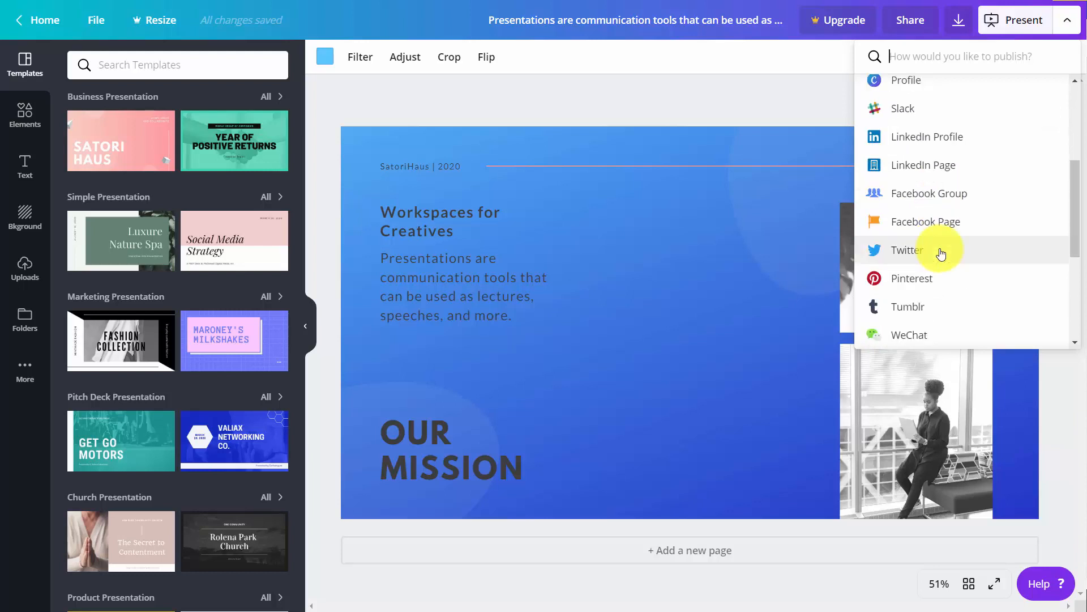
scroll(941, 255, down, 2)
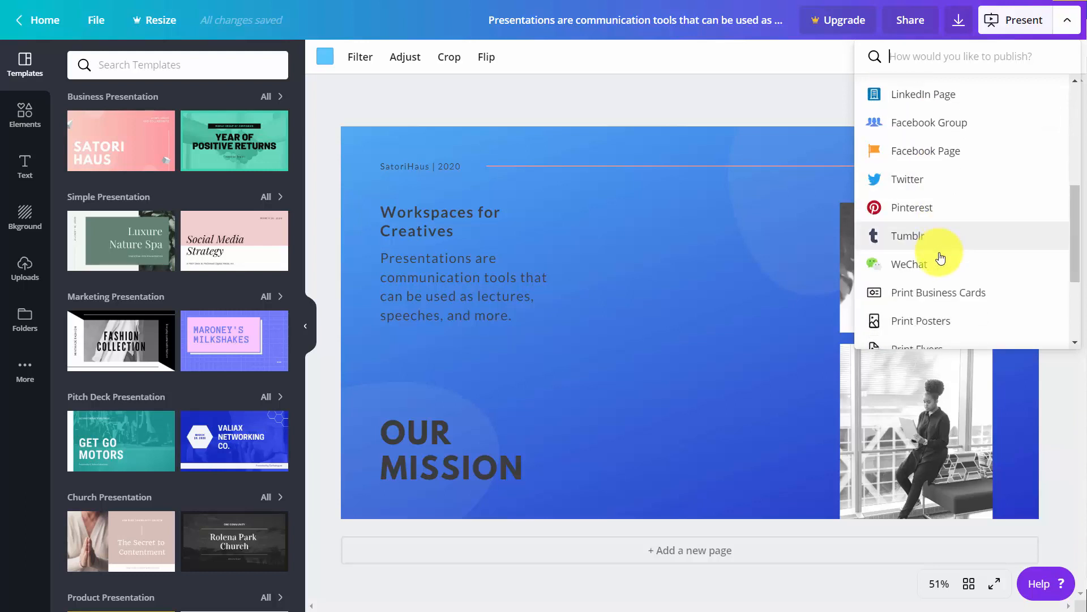
scroll(941, 258, up, 2)
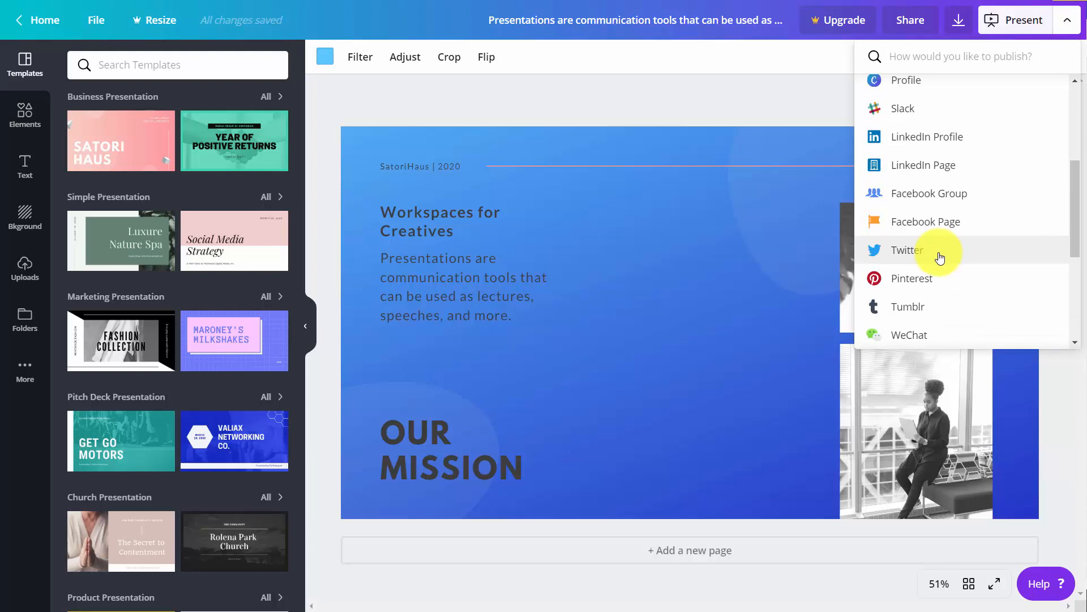
click(900, 253)
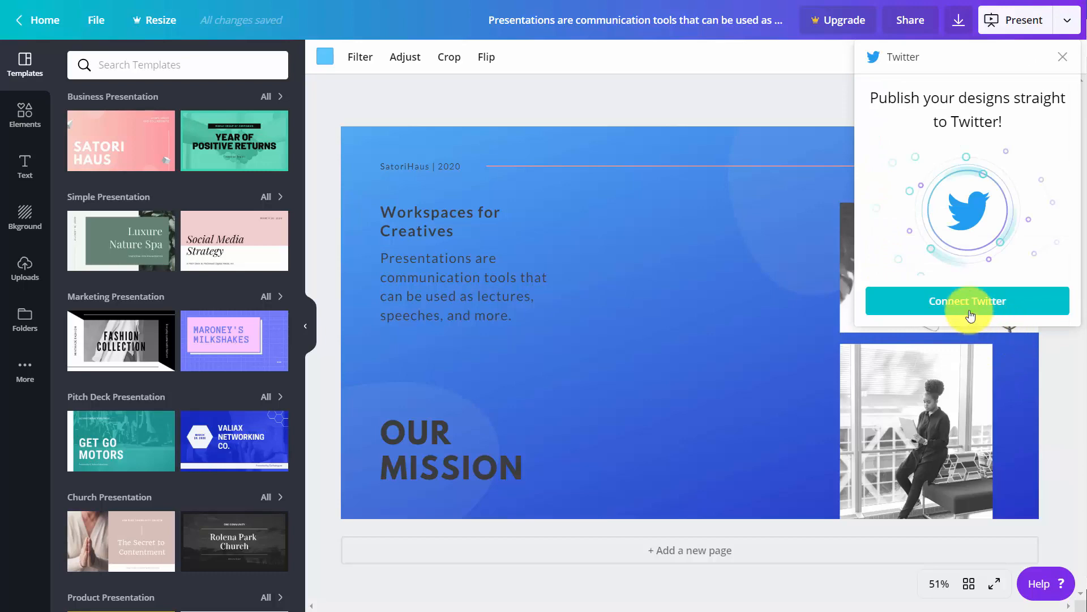
click(967, 313)
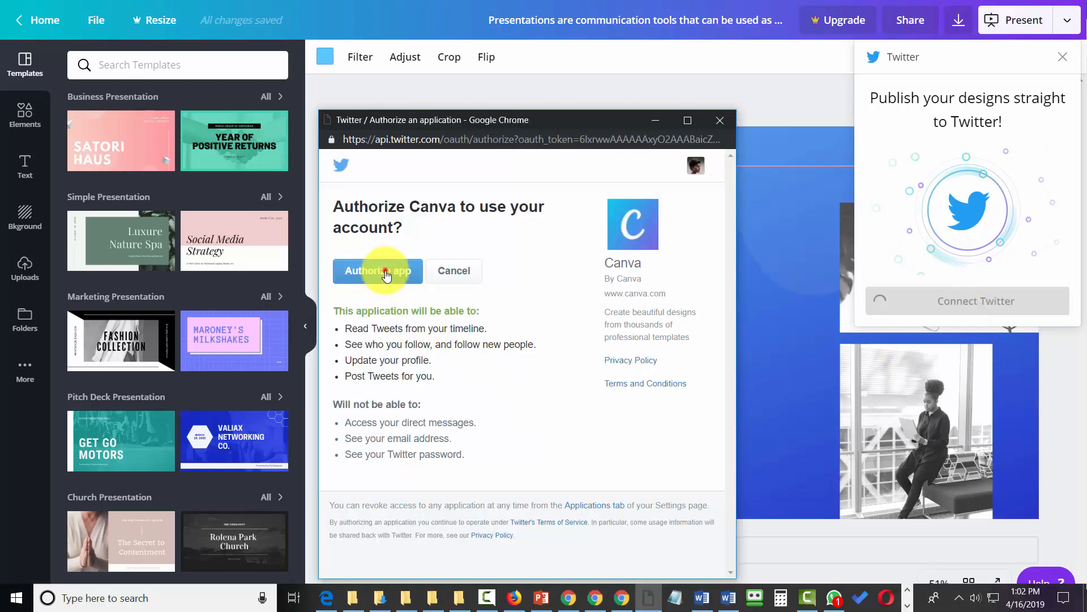
click(385, 272)
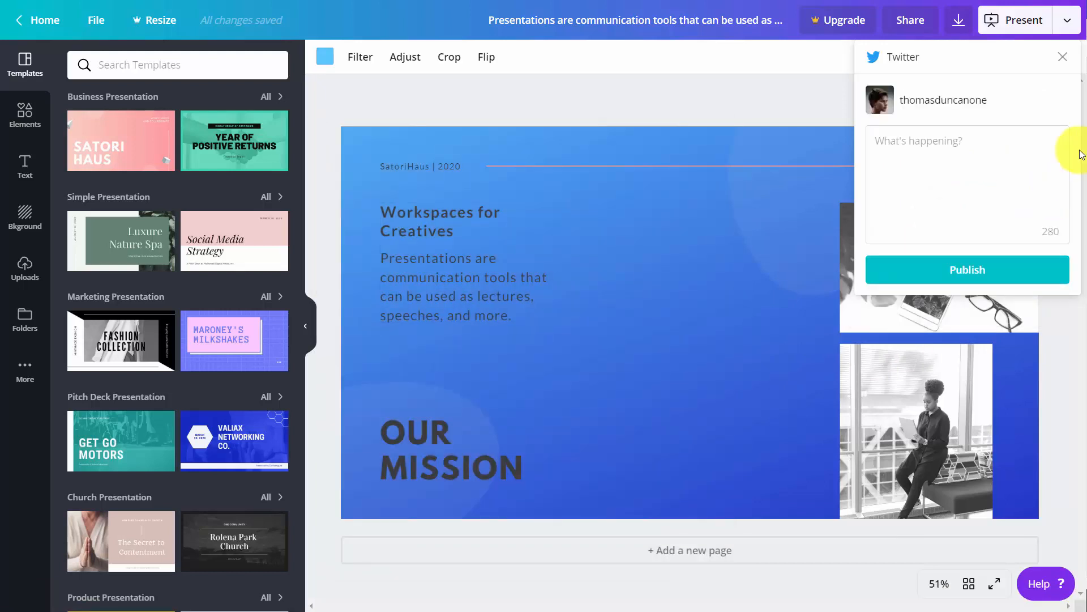
Publish the design to Twitter with the text "Workspaces for creatives".
click(975, 153)
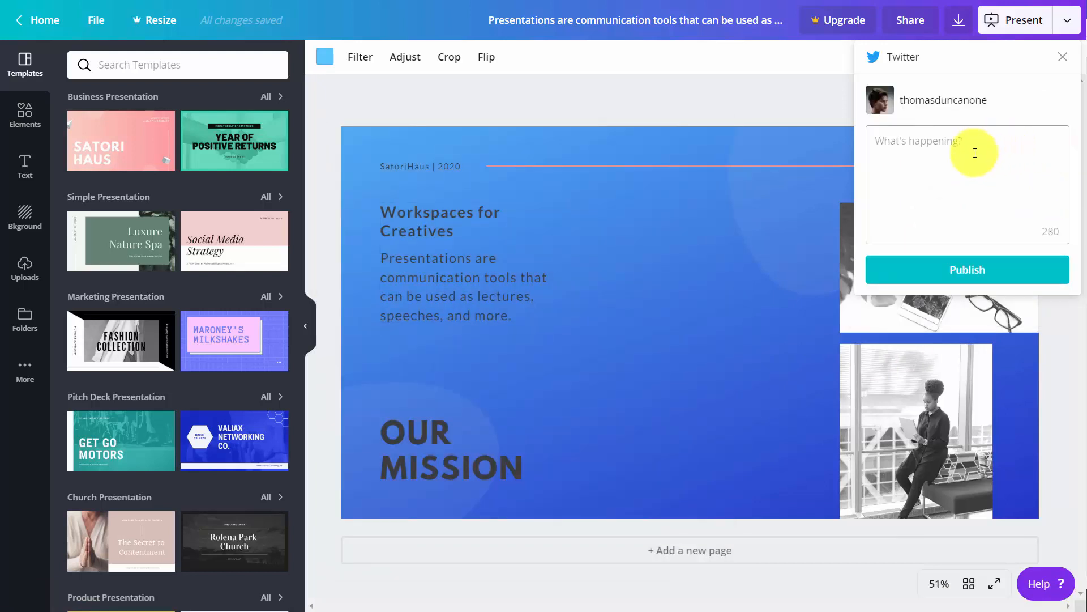
text(Workspaces for creatives)
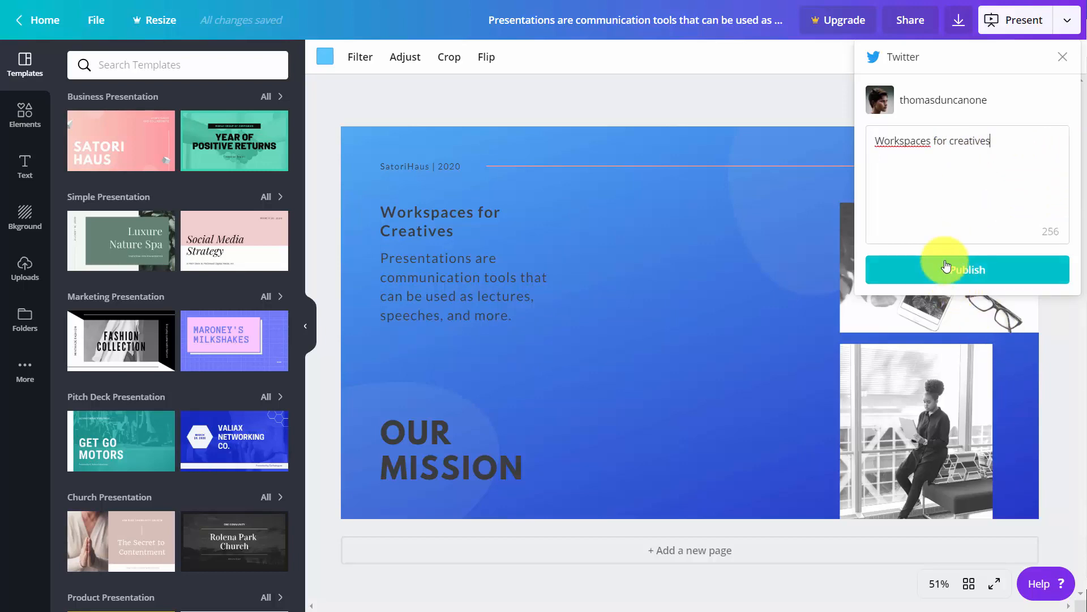
click(958, 267)
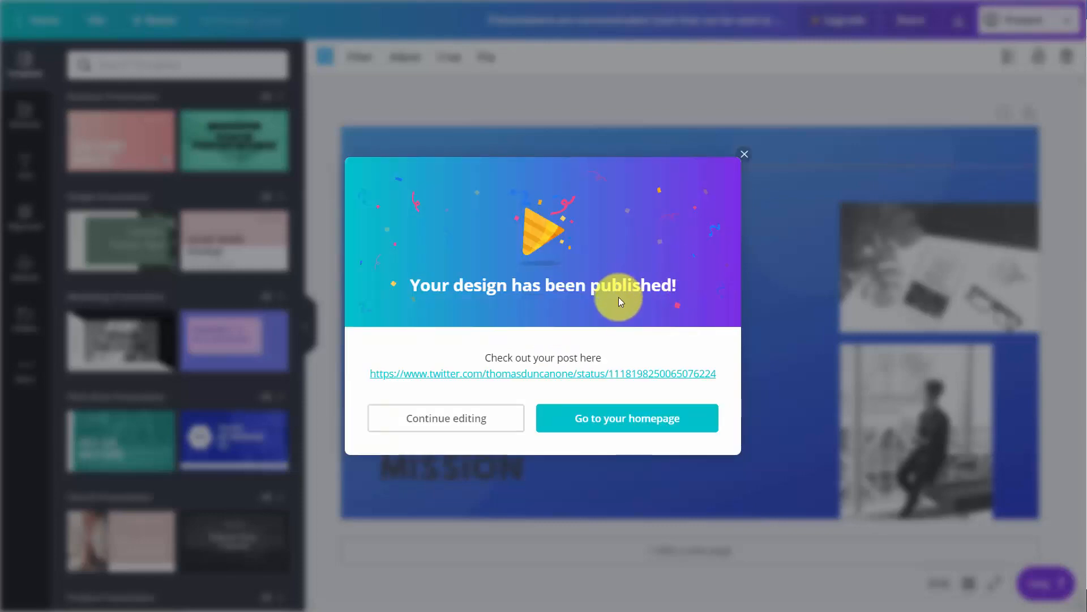
View the published Twitter post, return to the design and clear the selection on the page.
click(589, 375)
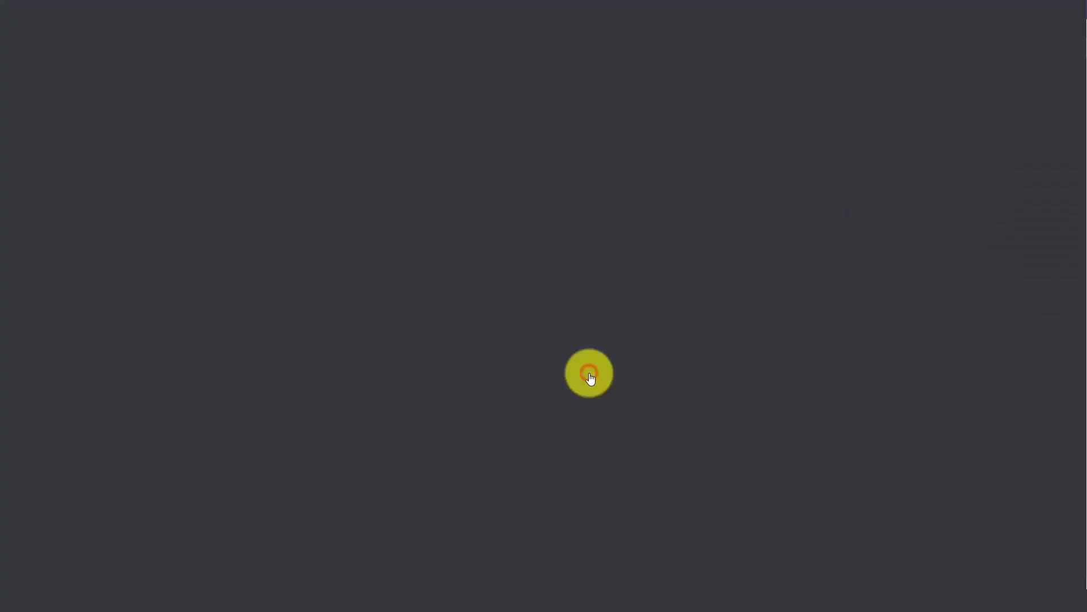
key(ctrl+w)
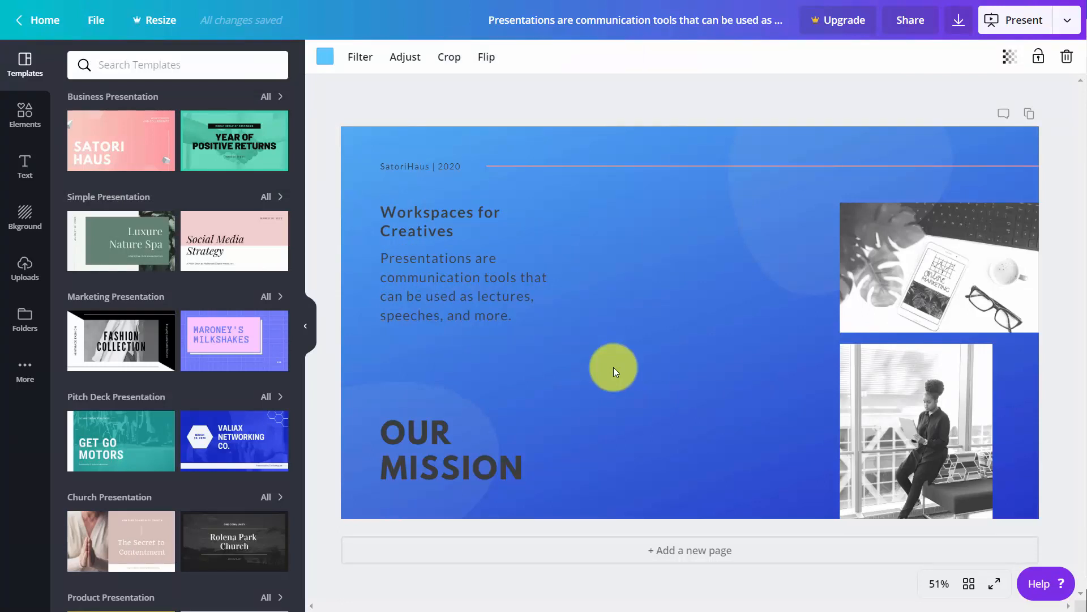
click(721, 102)
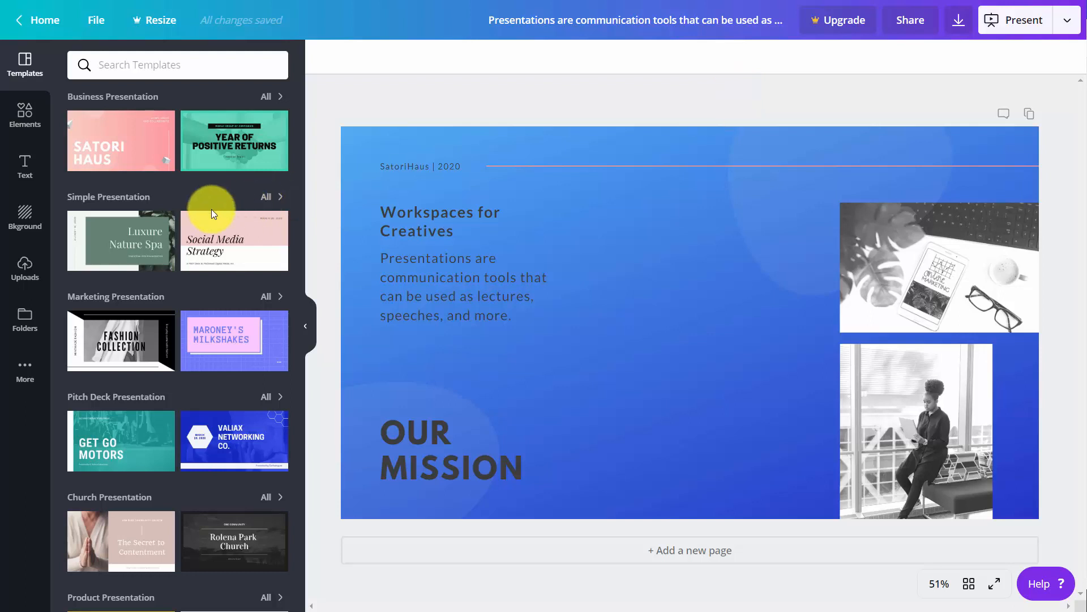
From the Black and Green History Finance Presentation template, add the "Year of Positive Returns" and "150%" growth layouts as pages 2 and 3.
click(220, 132)
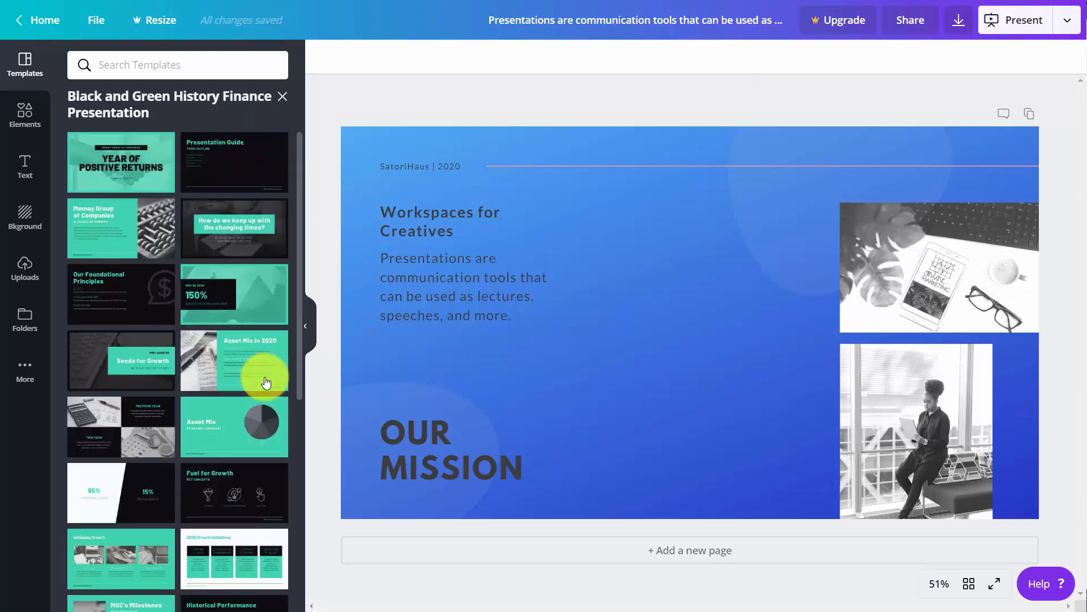
click(654, 548)
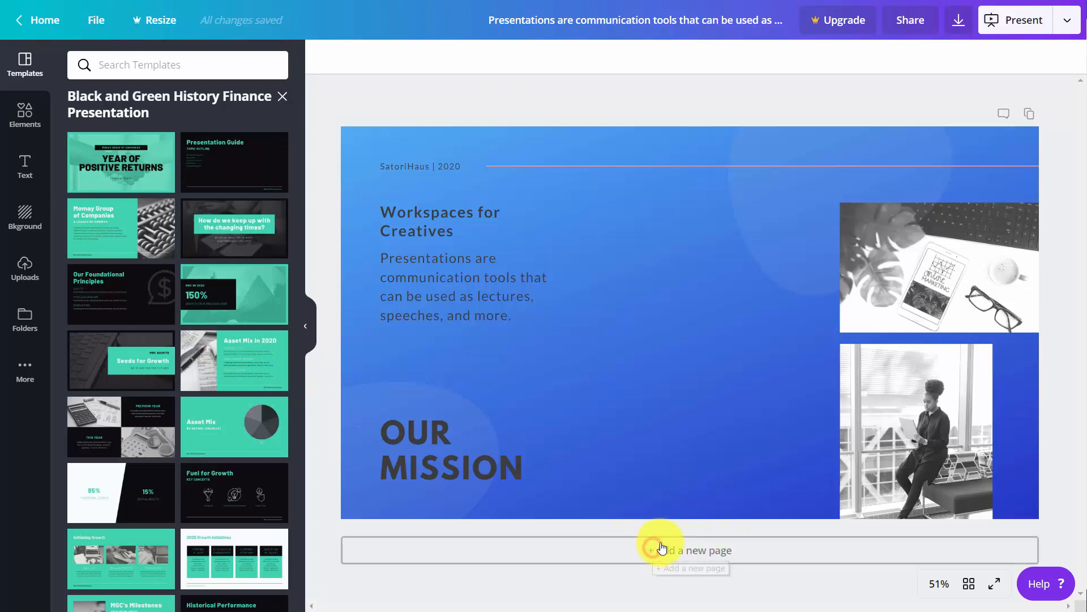
click(126, 156)
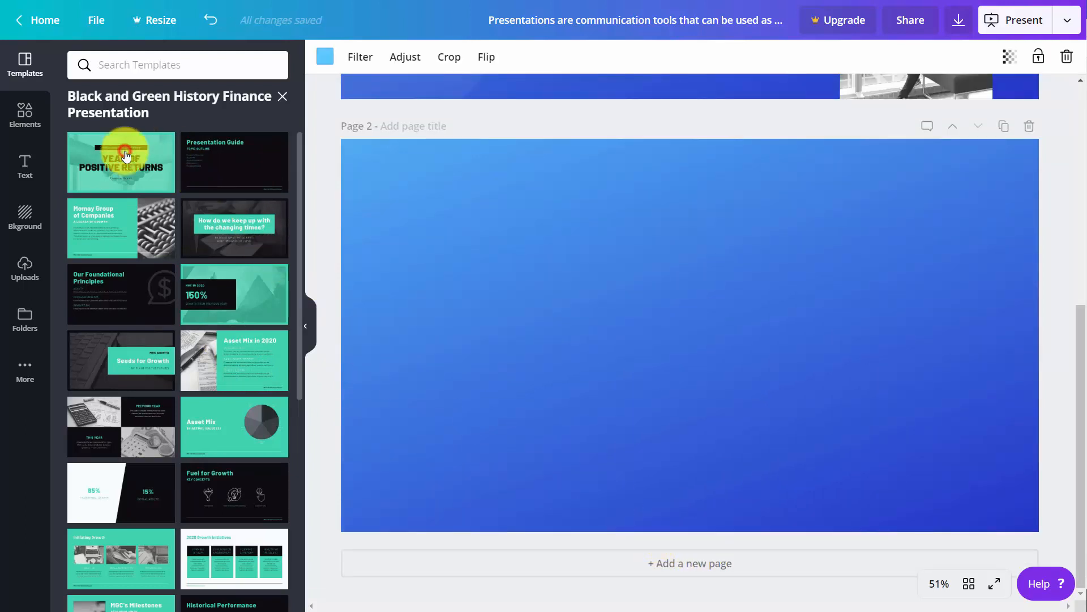
click(687, 561)
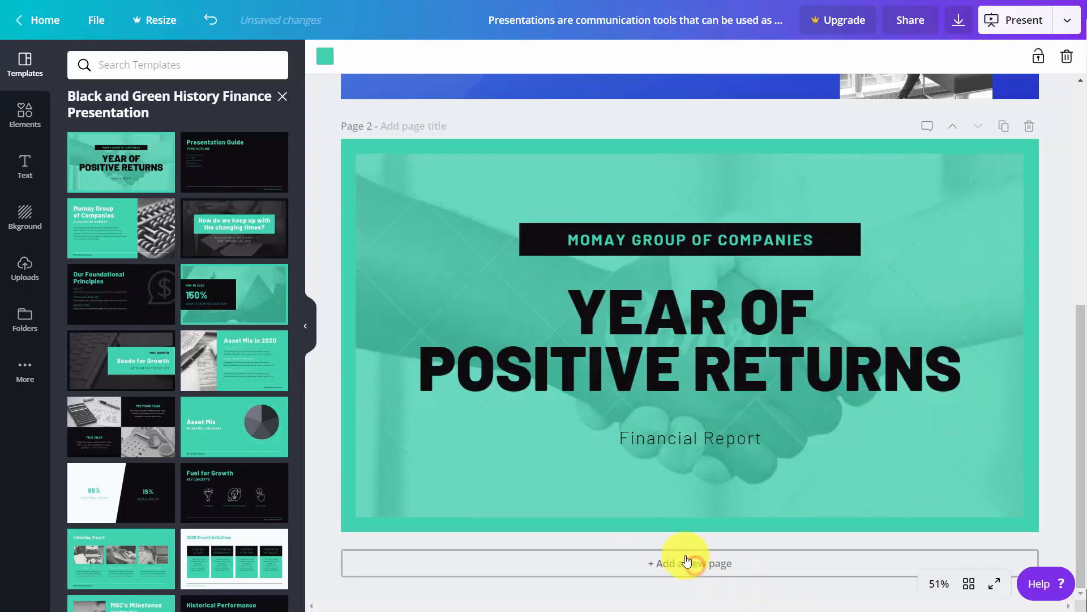
click(247, 293)
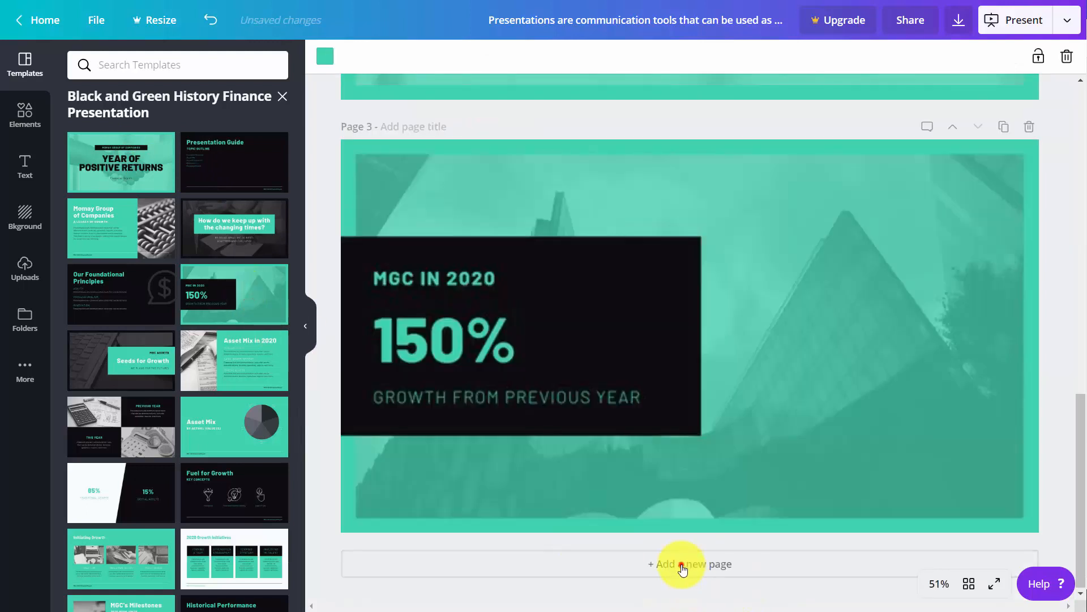
Add pages 4 and 5 with the template's "Asset Mix" pie chart and "Fuel for Growth" layouts, and return to page 1.
click(683, 566)
click(238, 447)
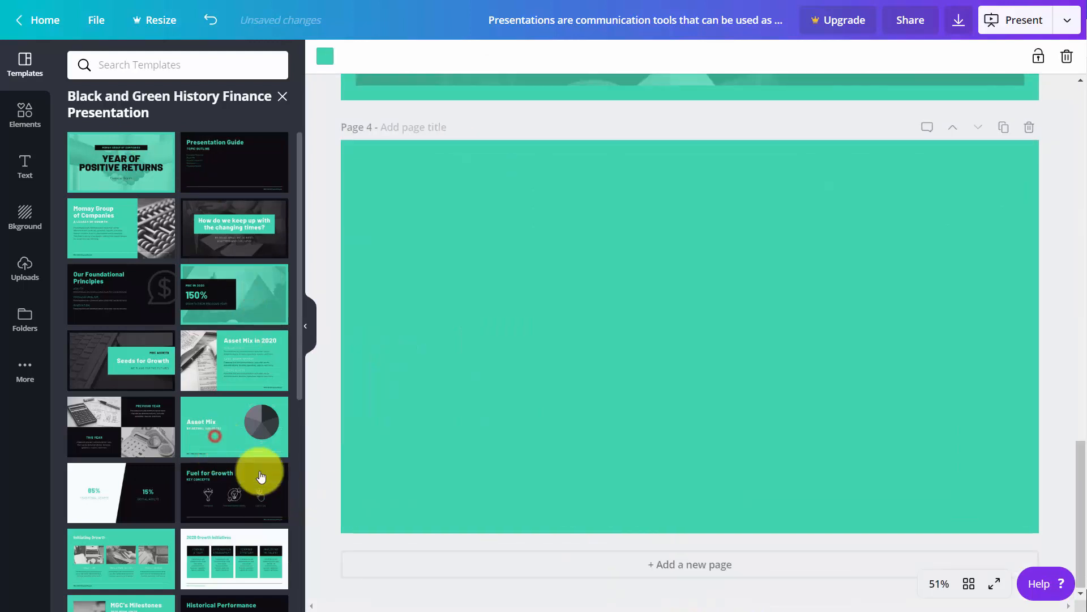
click(655, 576)
click(193, 482)
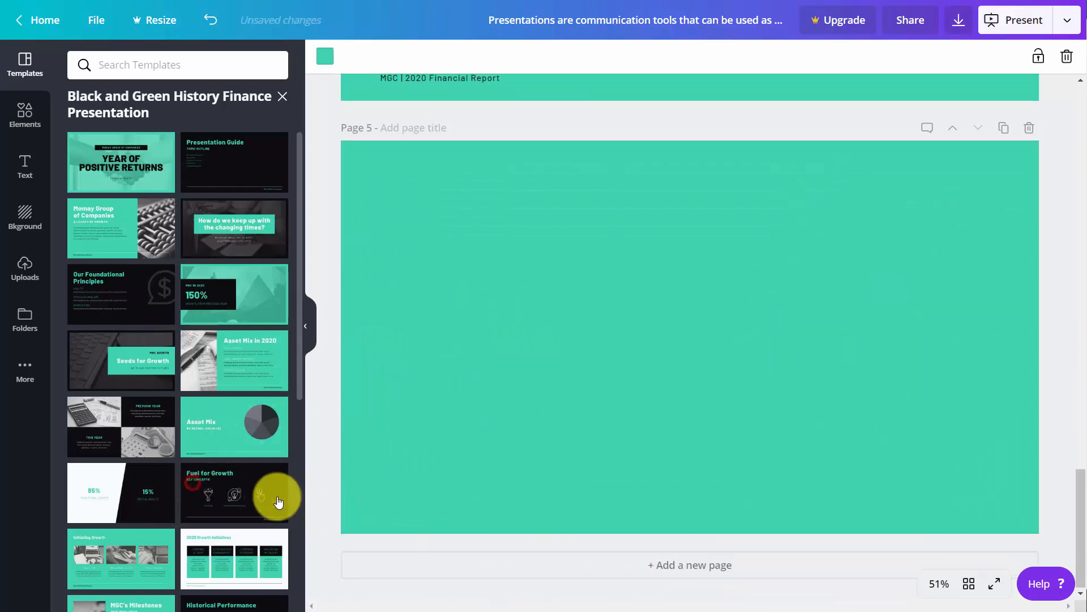
scroll(333, 481, up, 8)
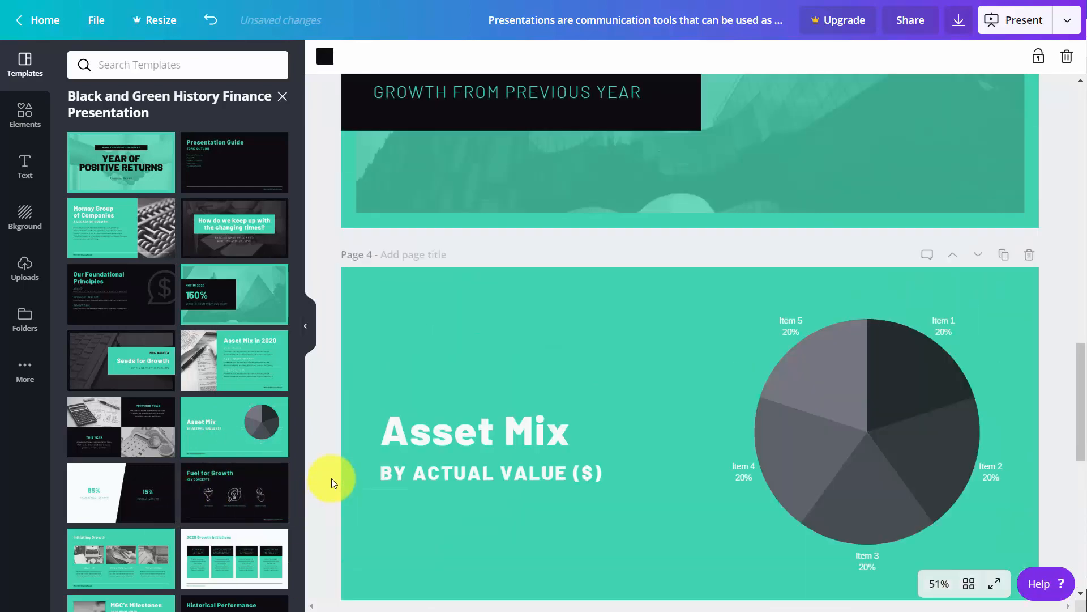
scroll(332, 482, up, 15)
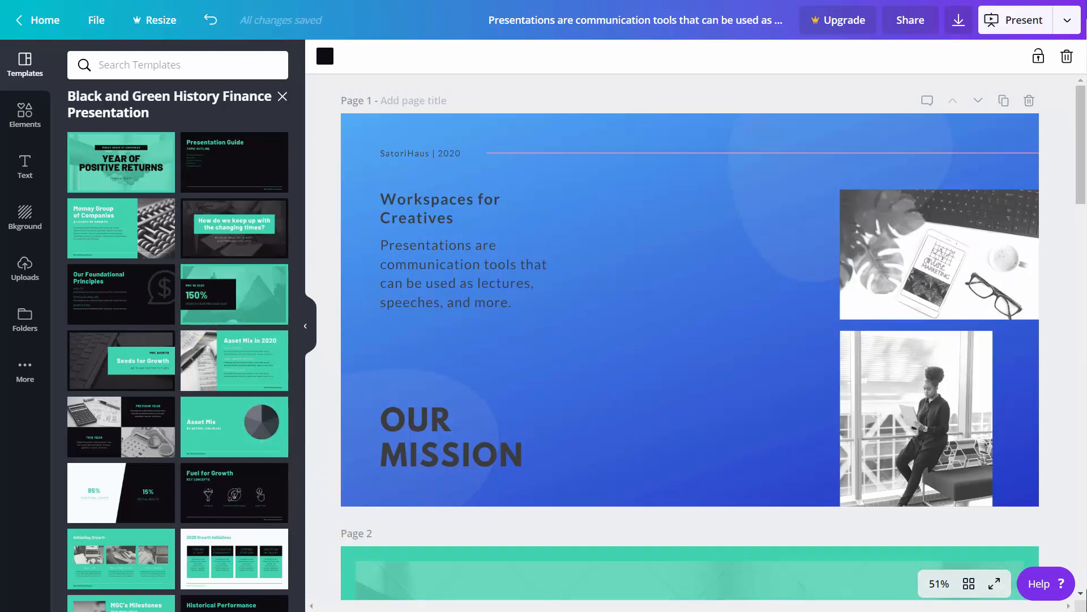
Download all pages of the design as a Microsoft PowerPoint file to the "images downloaded" folder and open the downloaded presentation.
click(1067, 26)
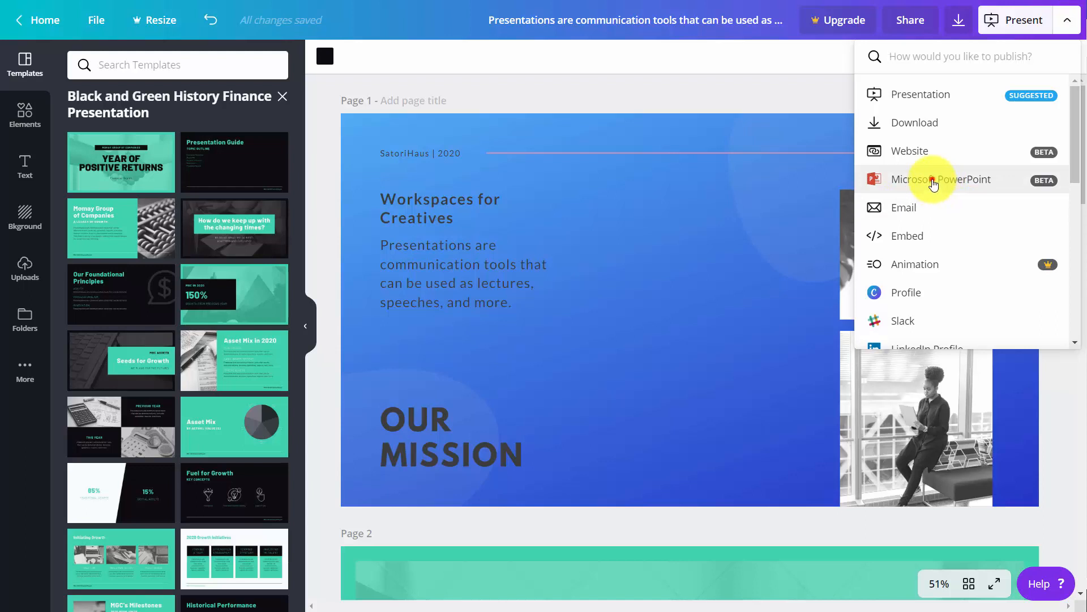
click(934, 180)
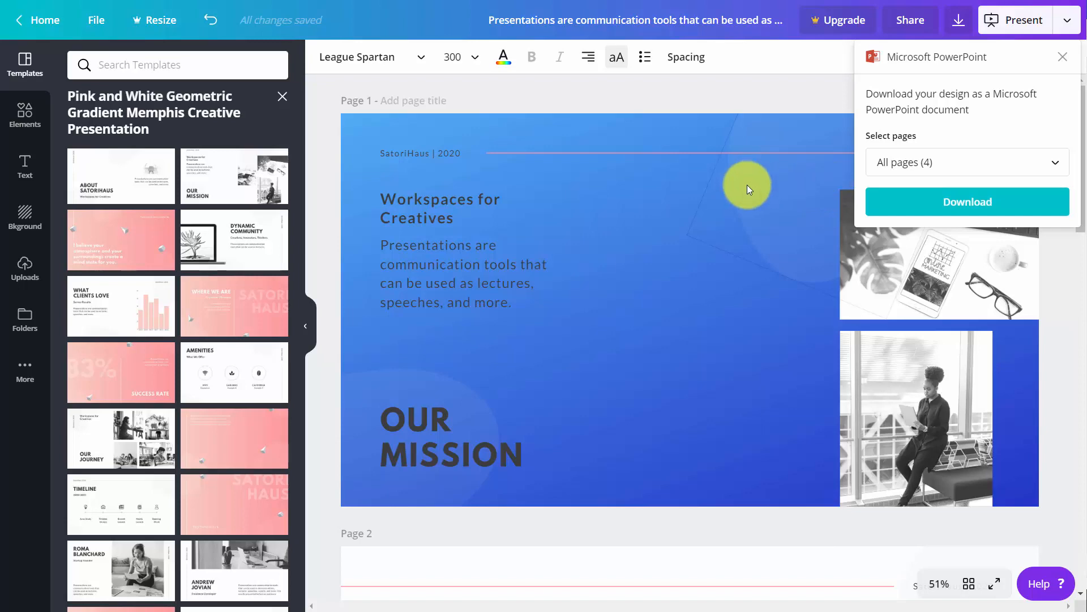
scroll(747, 184, down, 6)
scroll(745, 188, down, 10)
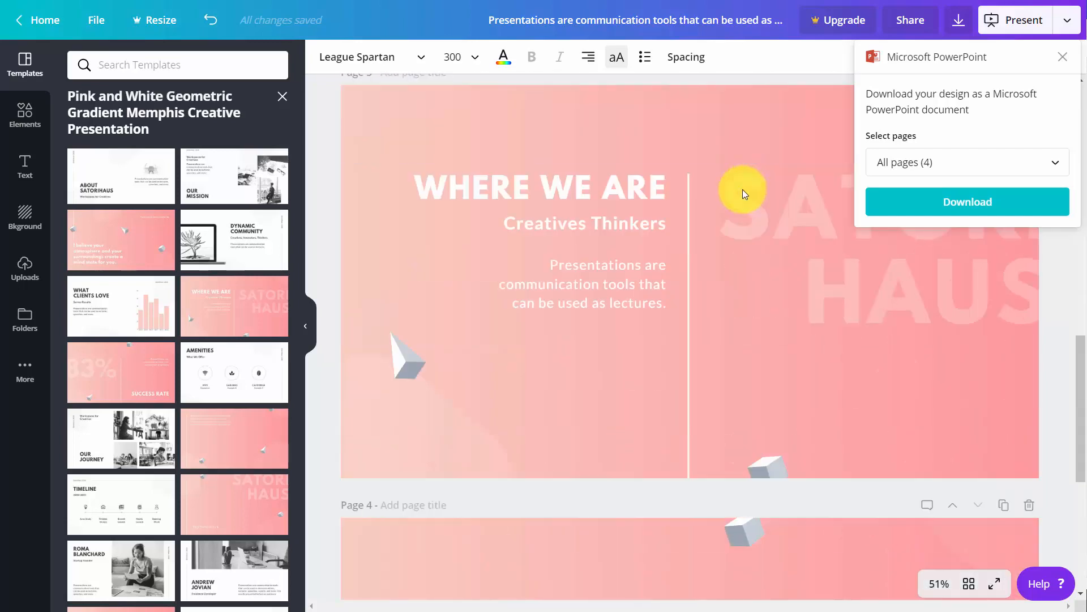
scroll(742, 189, up, 7)
scroll(741, 189, up, 8)
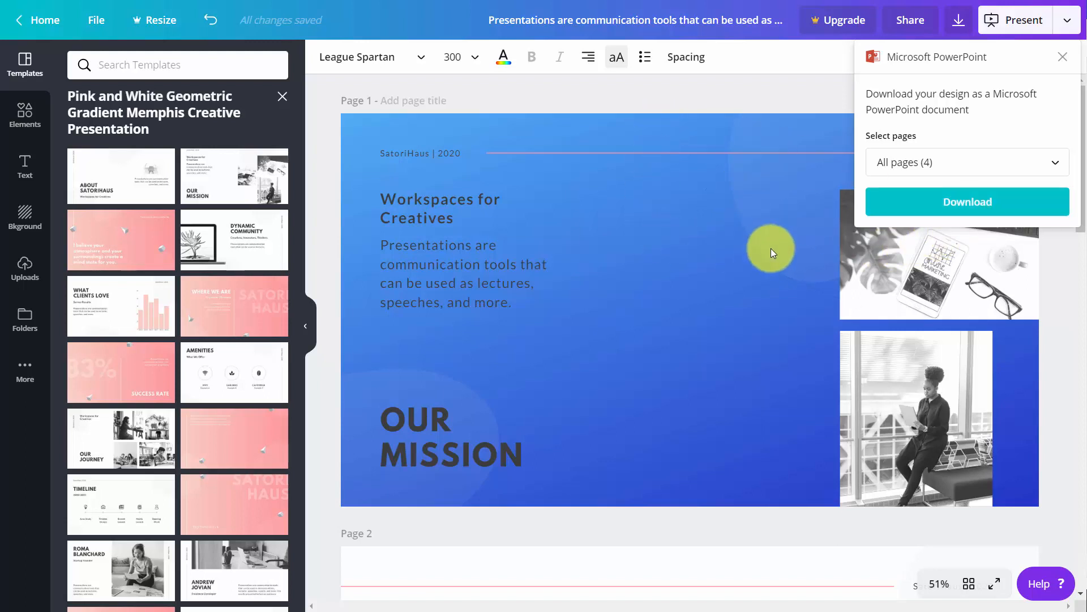
click(956, 213)
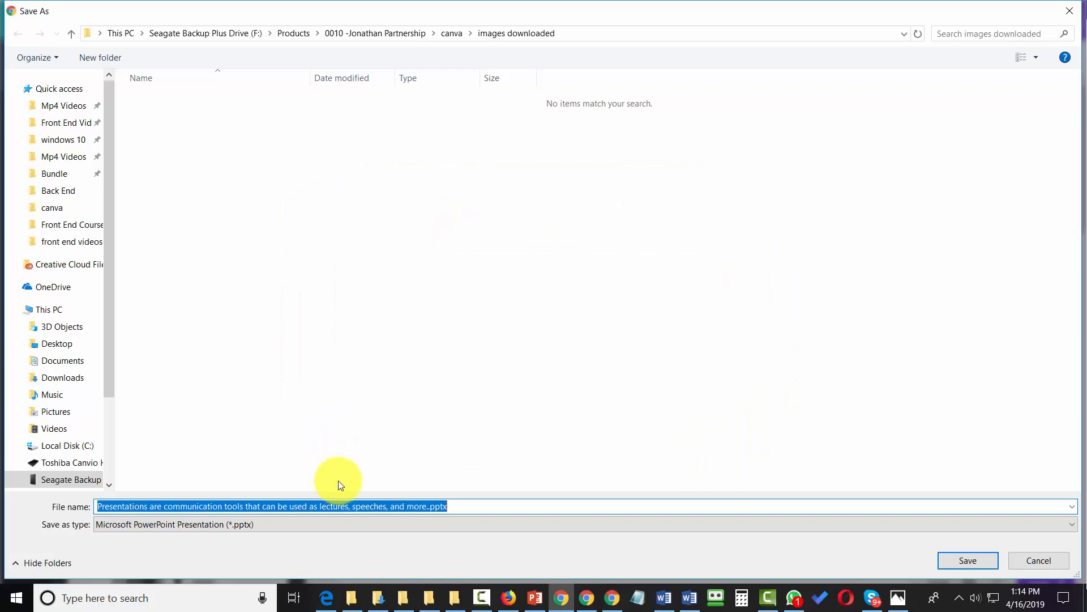
click(969, 563)
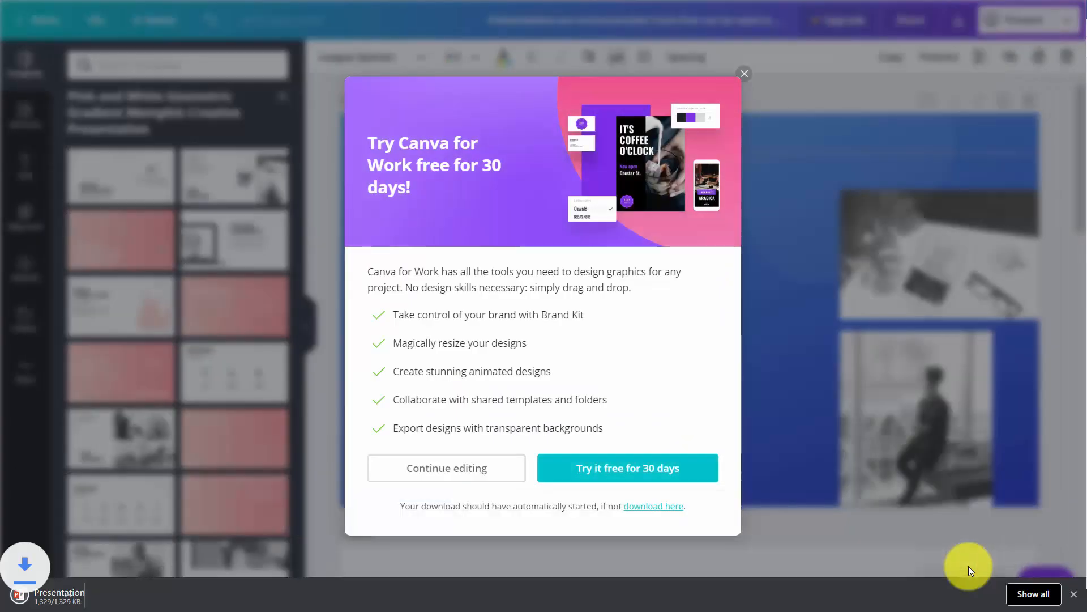
click(73, 590)
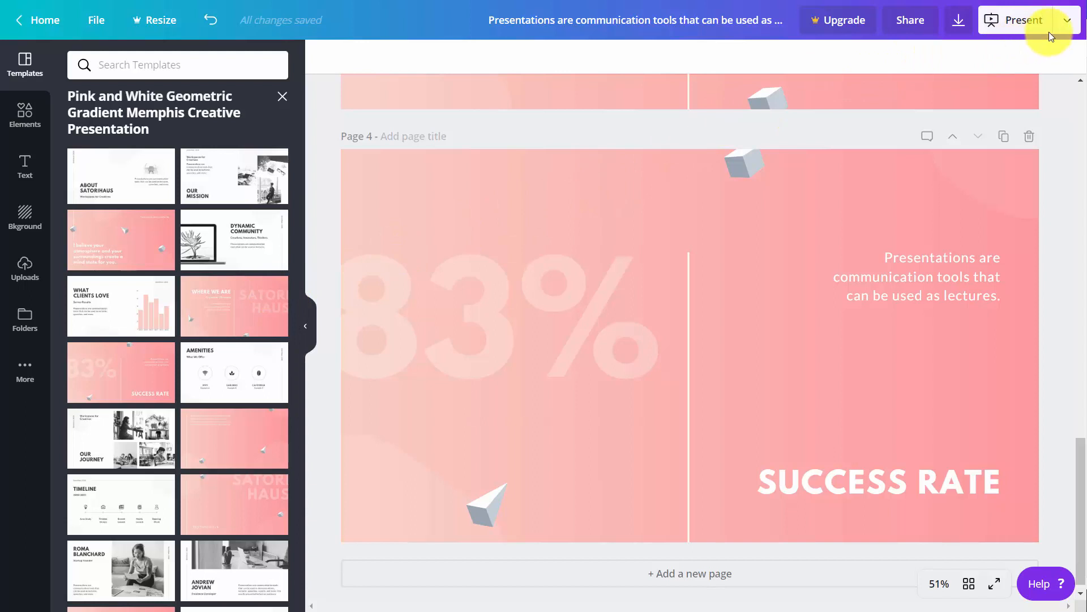
Choose Website as the publishing destination and try the Scrolling and Classic navigation web styles before setting the style to Standard.
click(1064, 21)
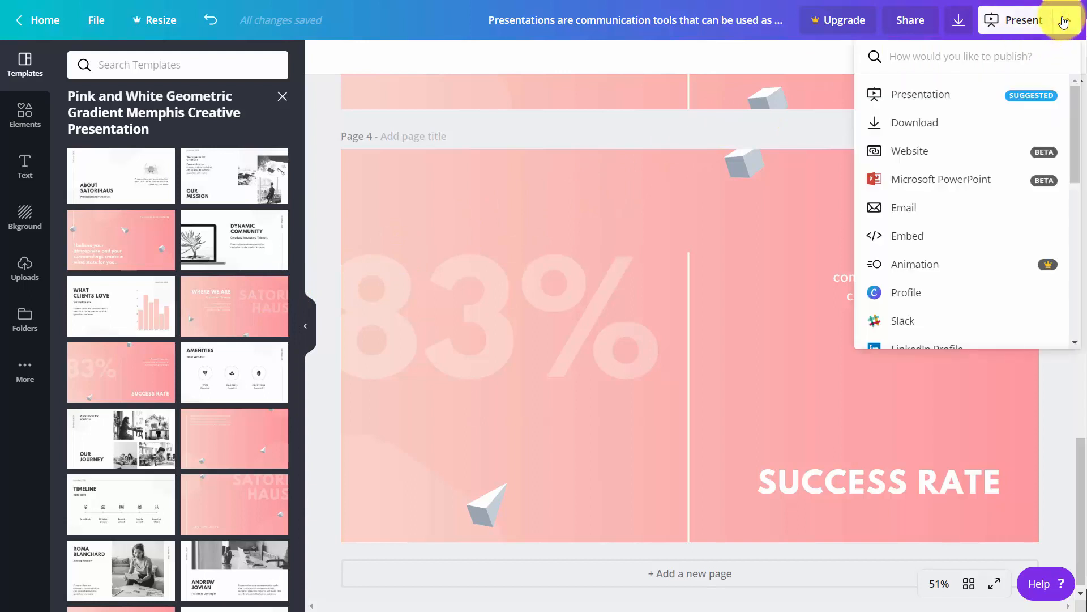
click(916, 159)
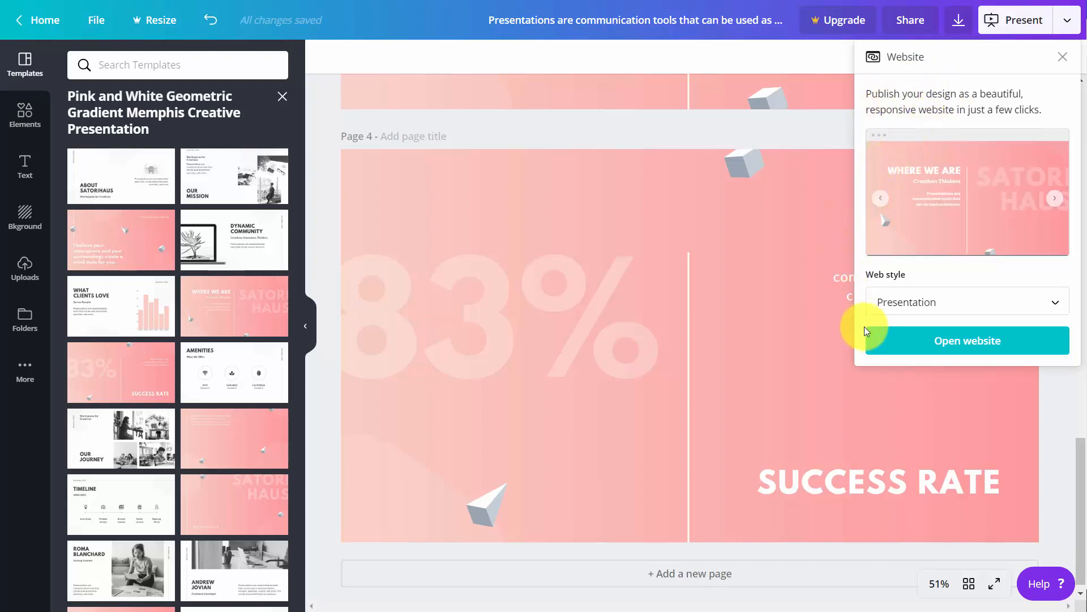
click(909, 294)
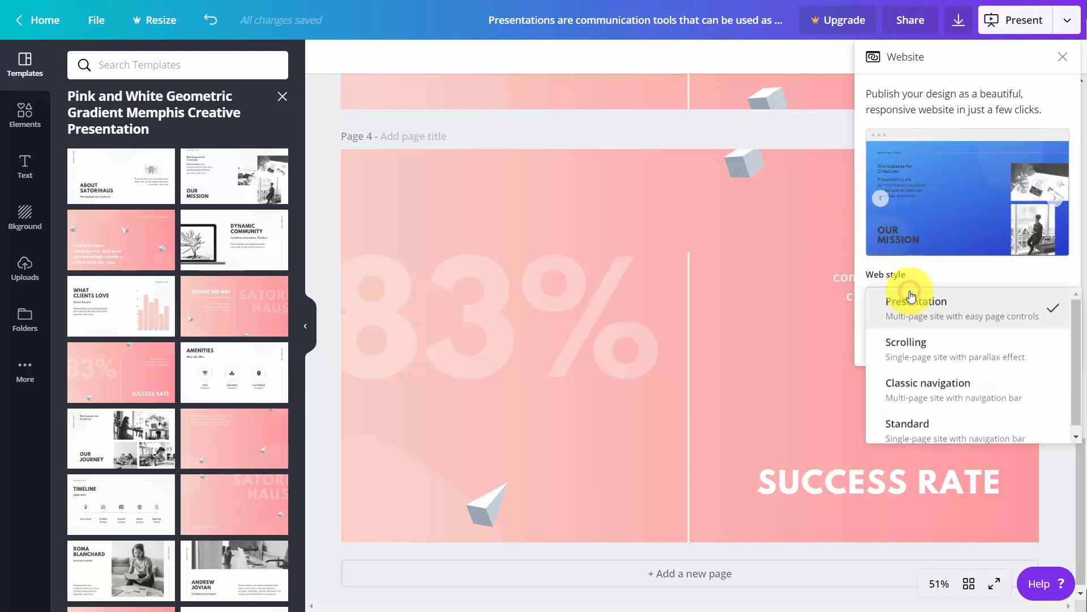
click(927, 341)
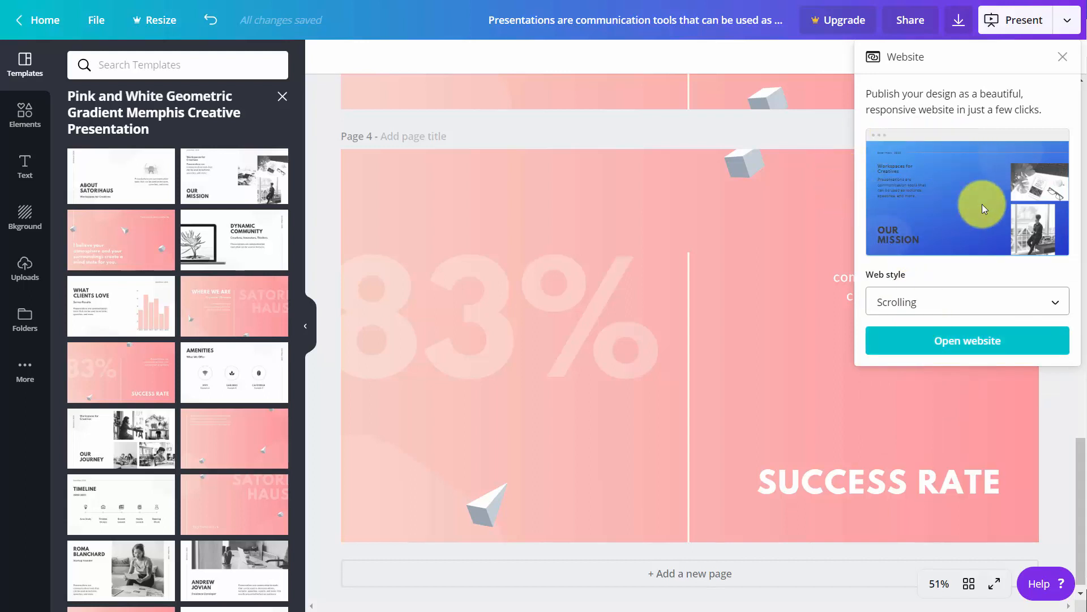
click(971, 297)
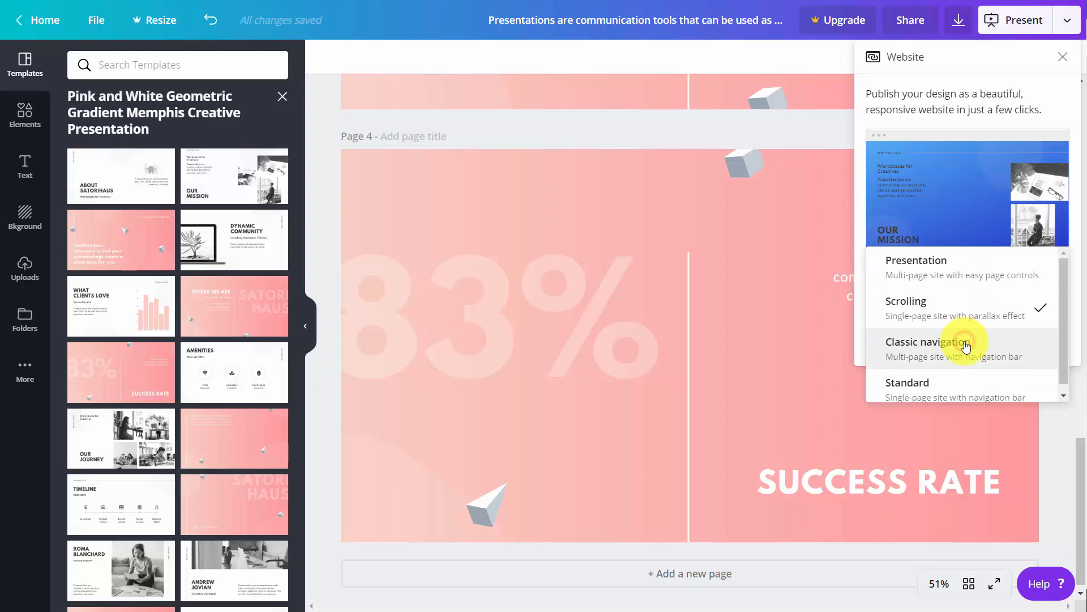
click(966, 344)
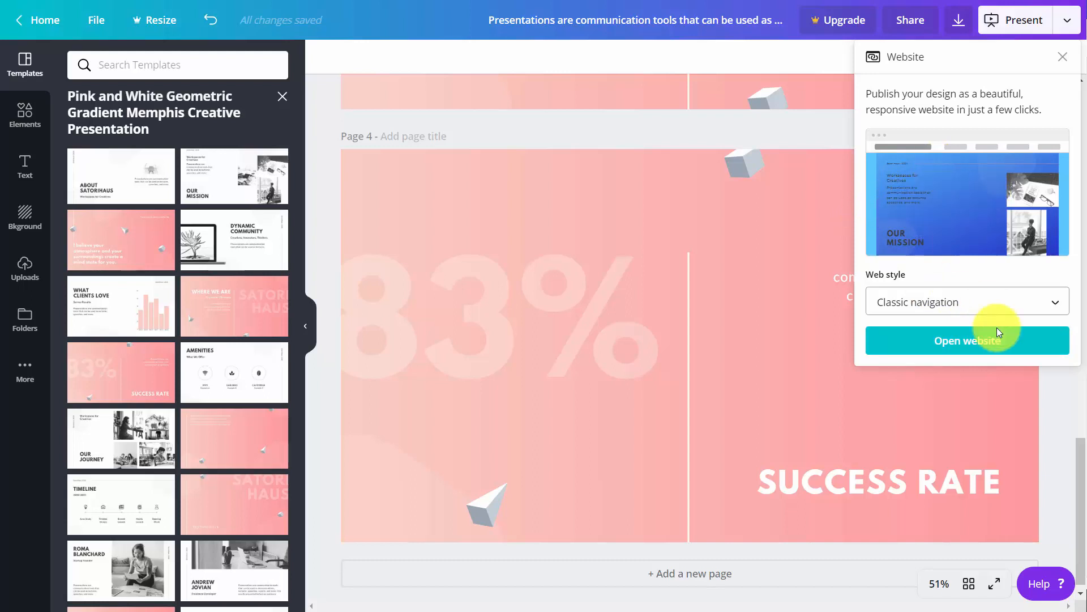
click(991, 310)
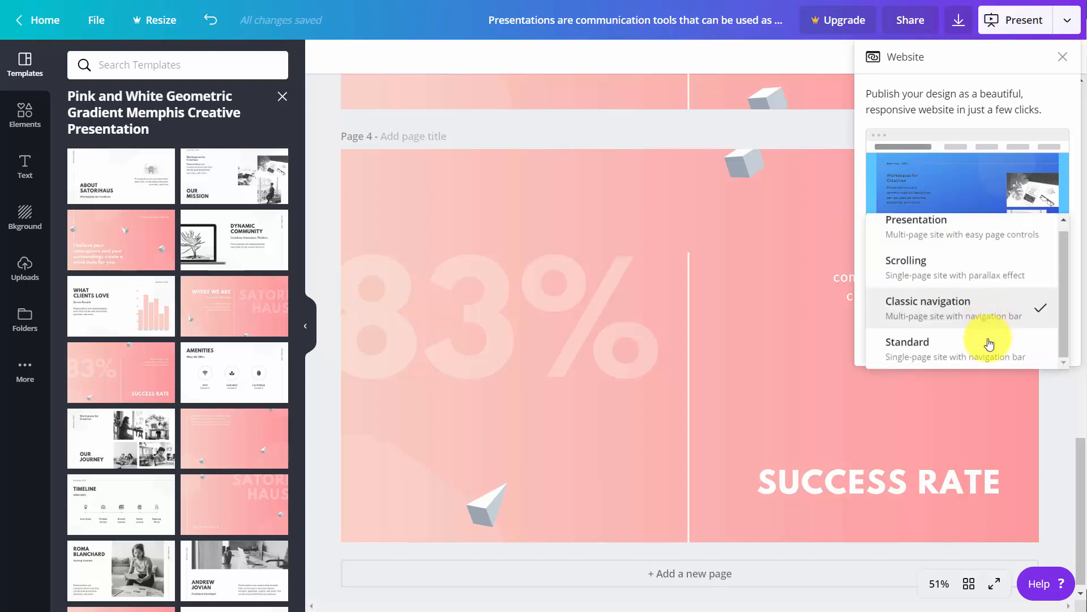
click(988, 344)
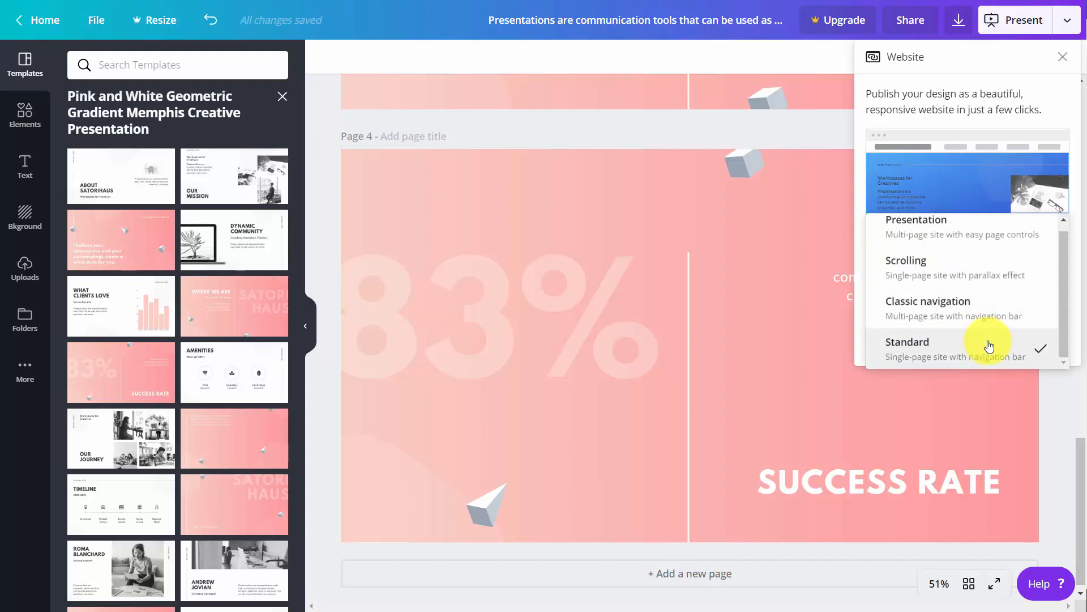